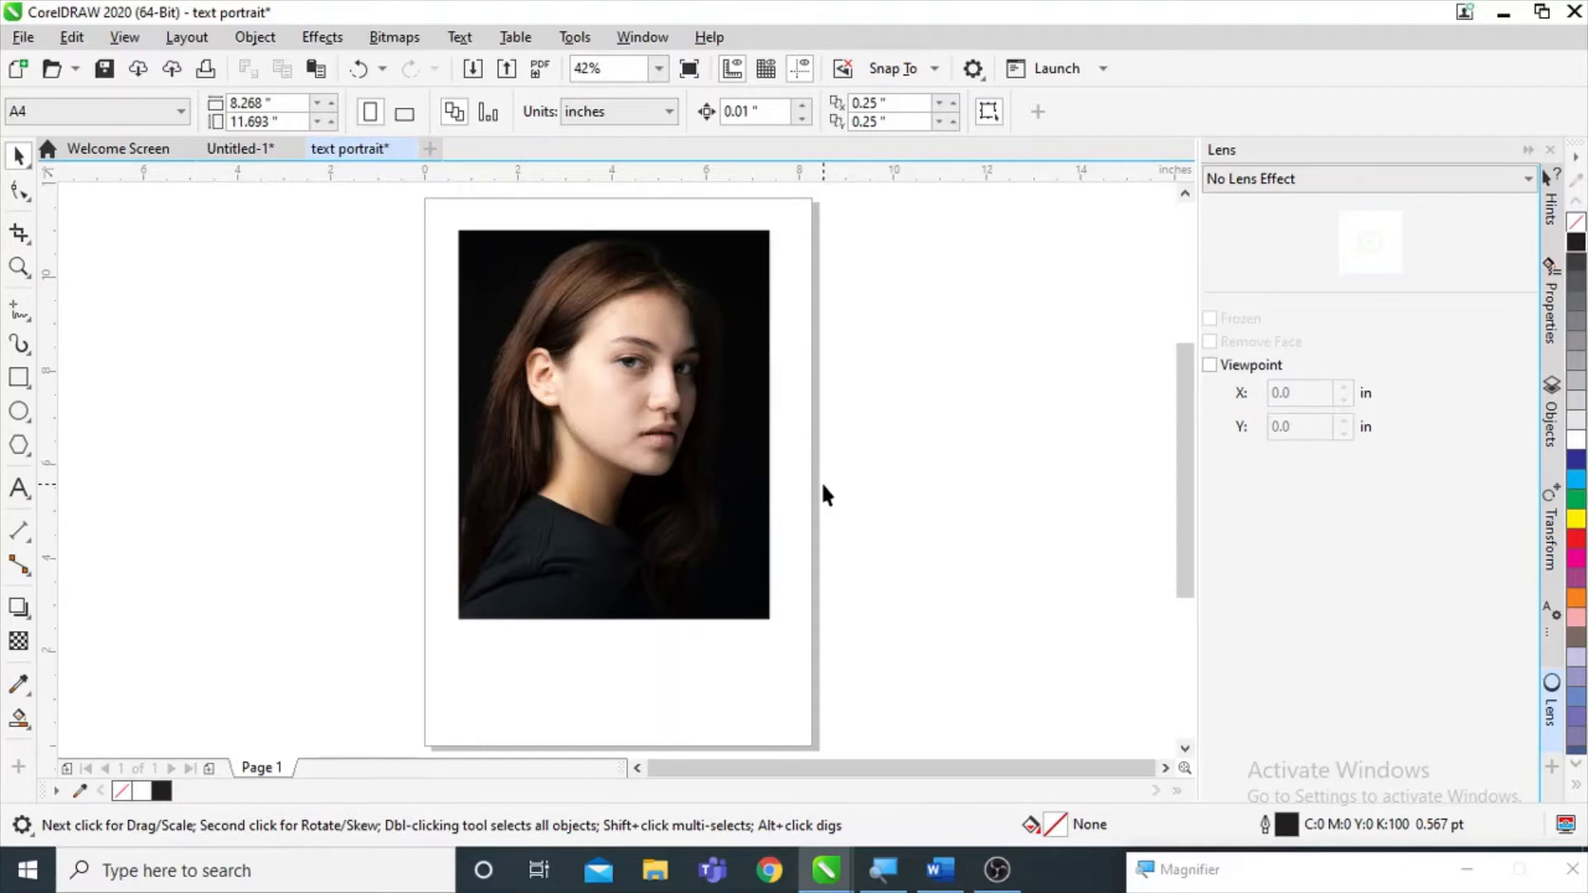
# - Draw a paragraph text frame over the portrait photo with the Text tool
pyautogui.click(596, 382)
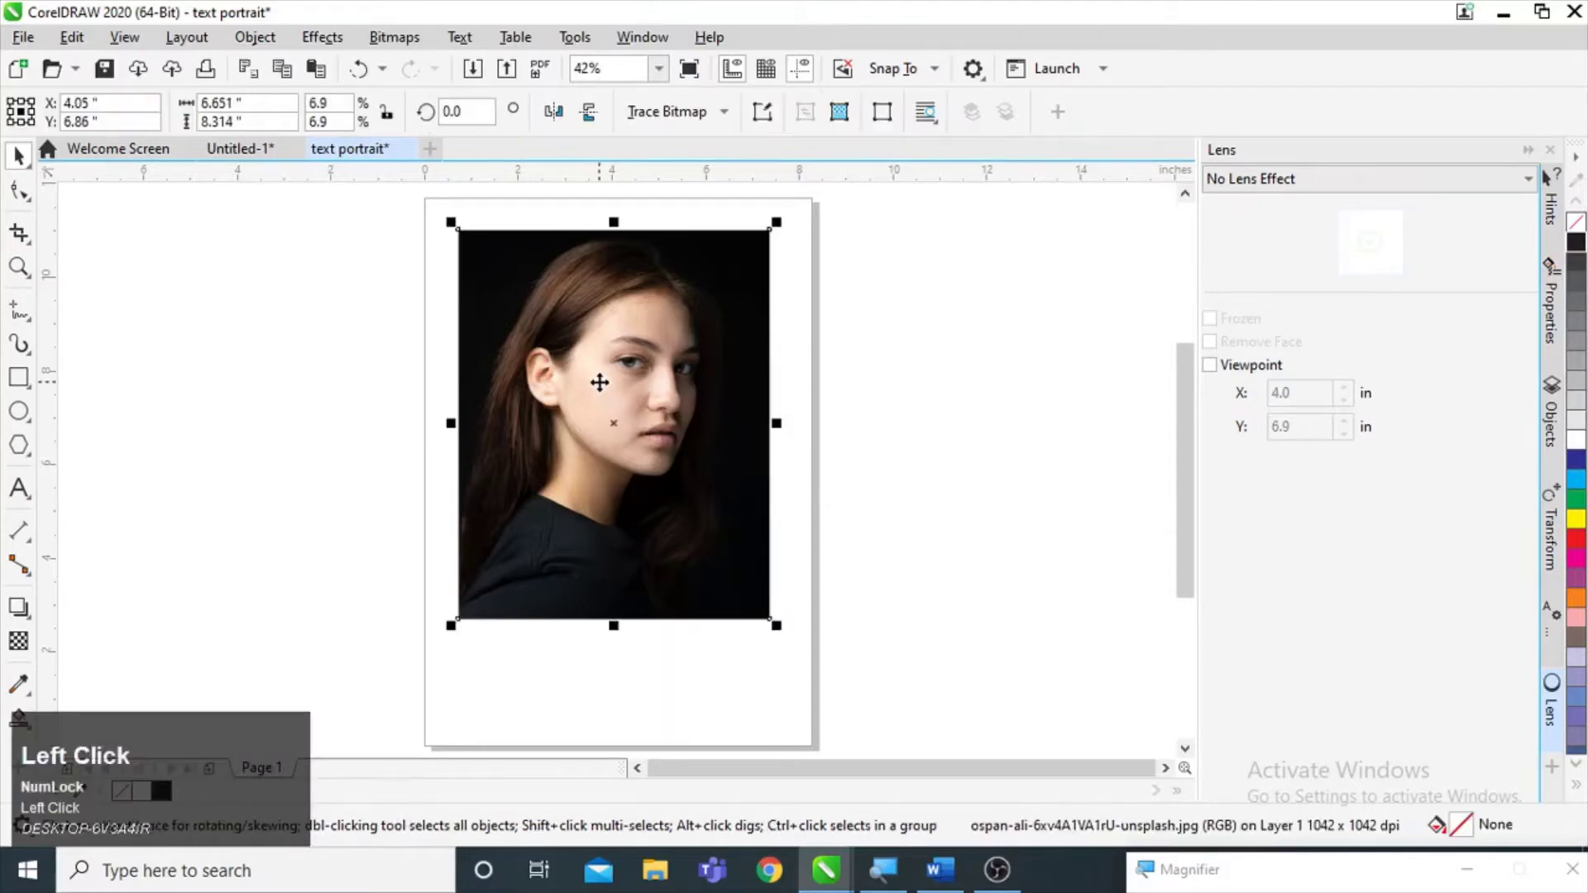
pyautogui.click(296, 285)
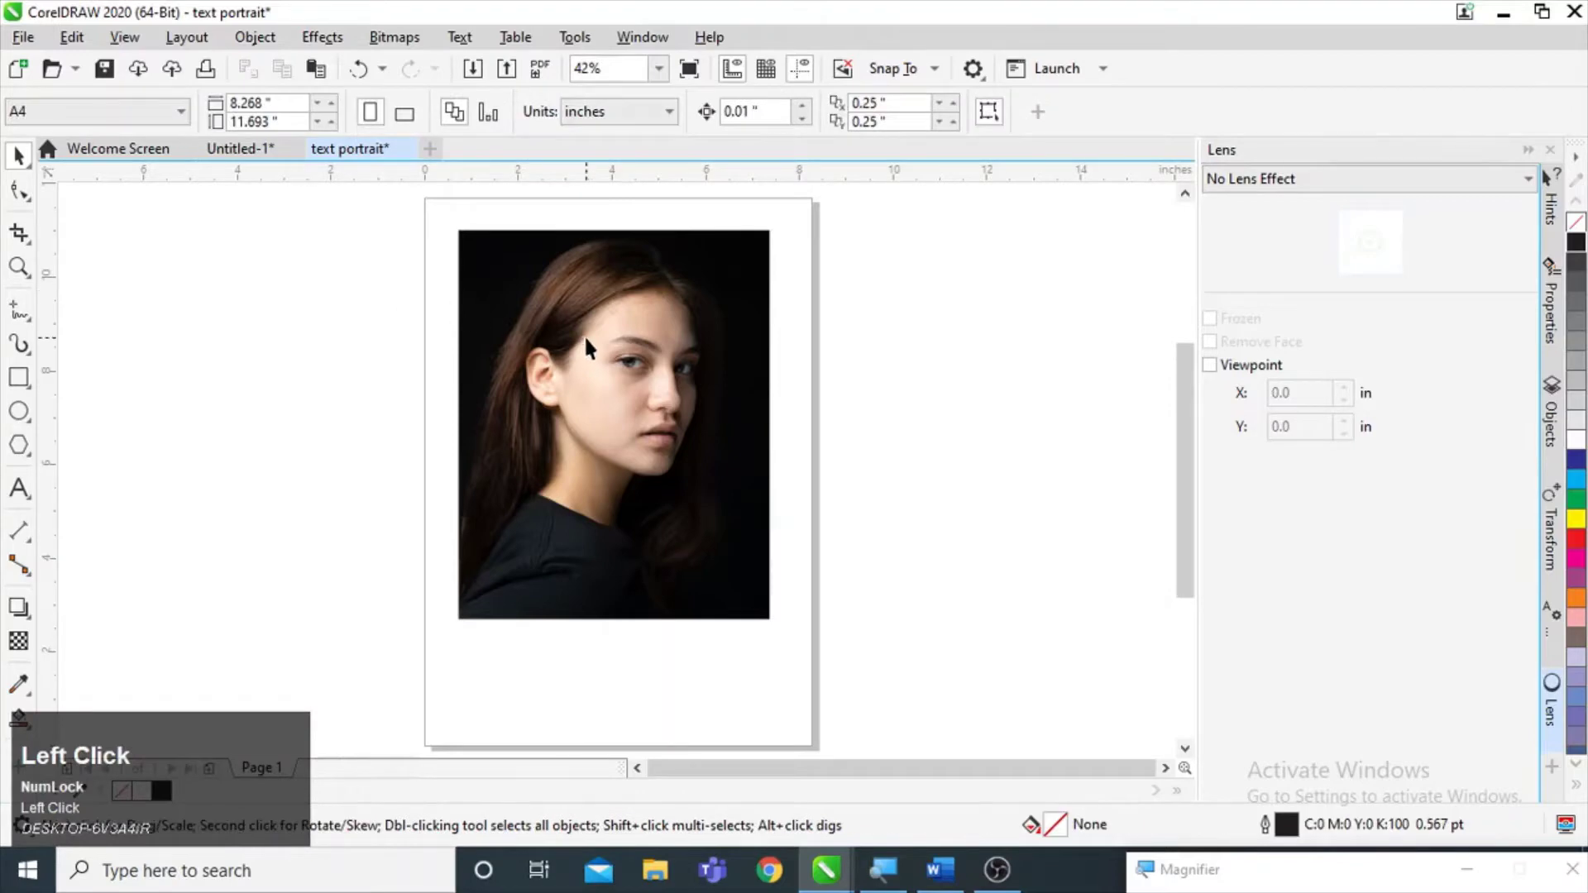
pyautogui.click(17, 496)
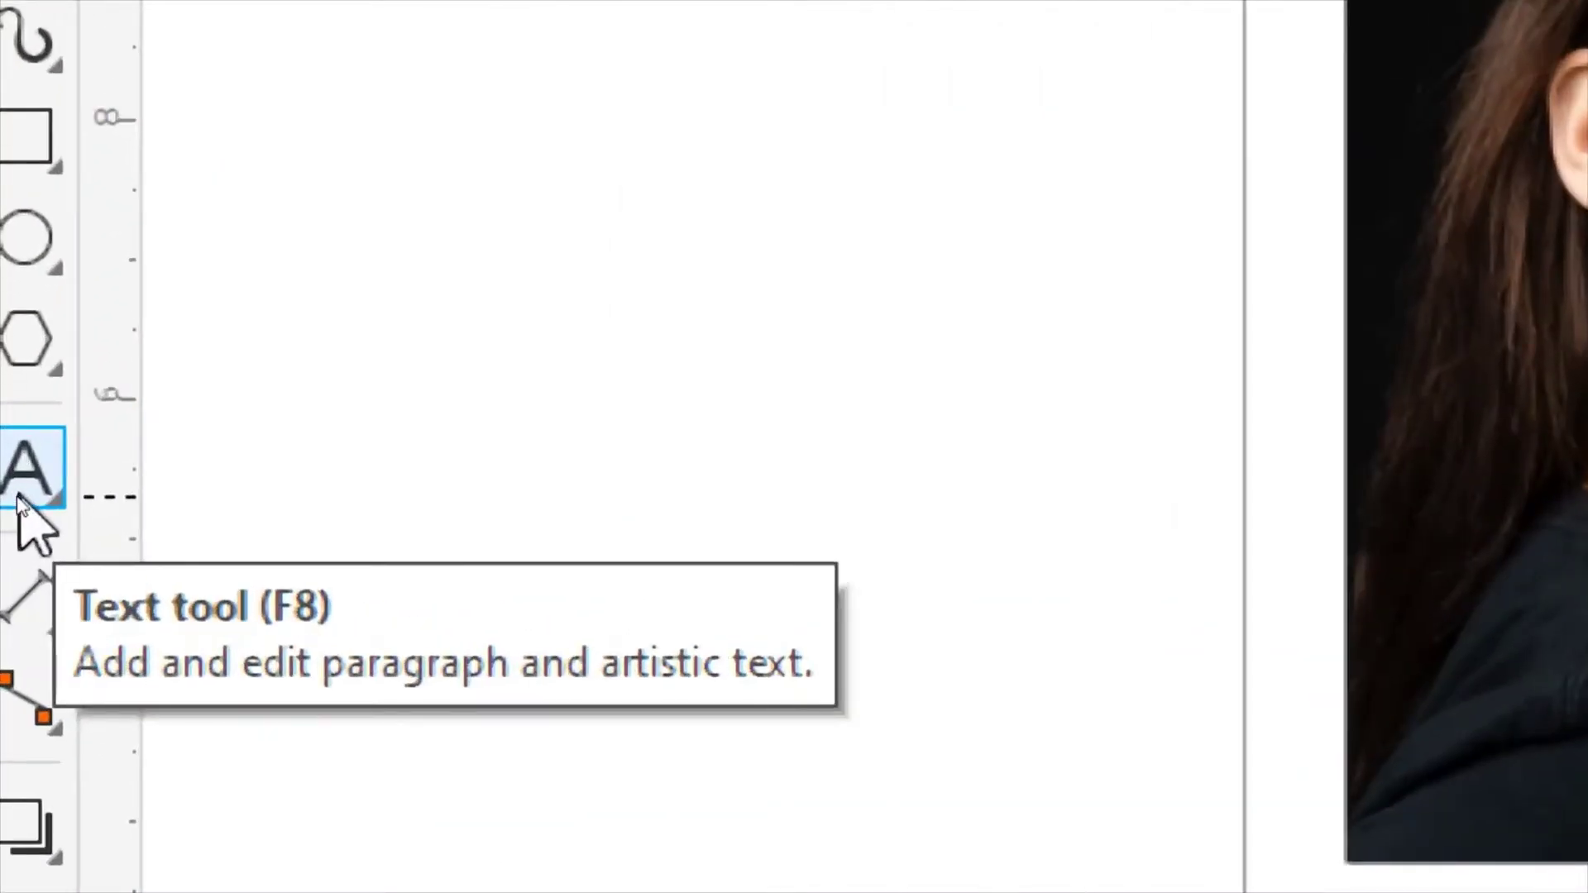
pyautogui.click(53, 502)
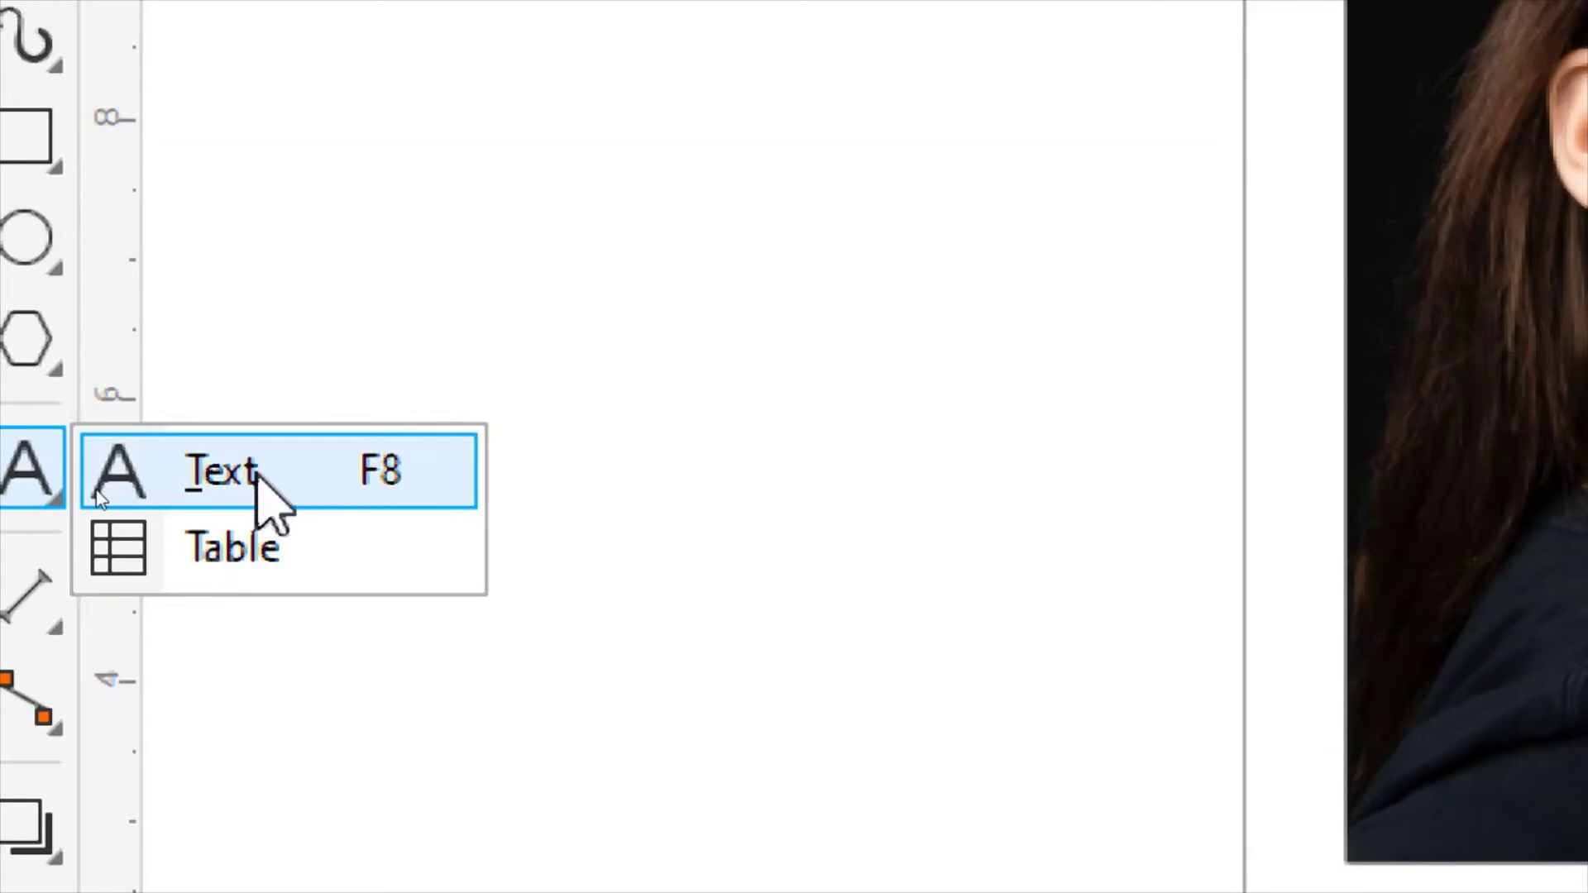
pyautogui.click(259, 472)
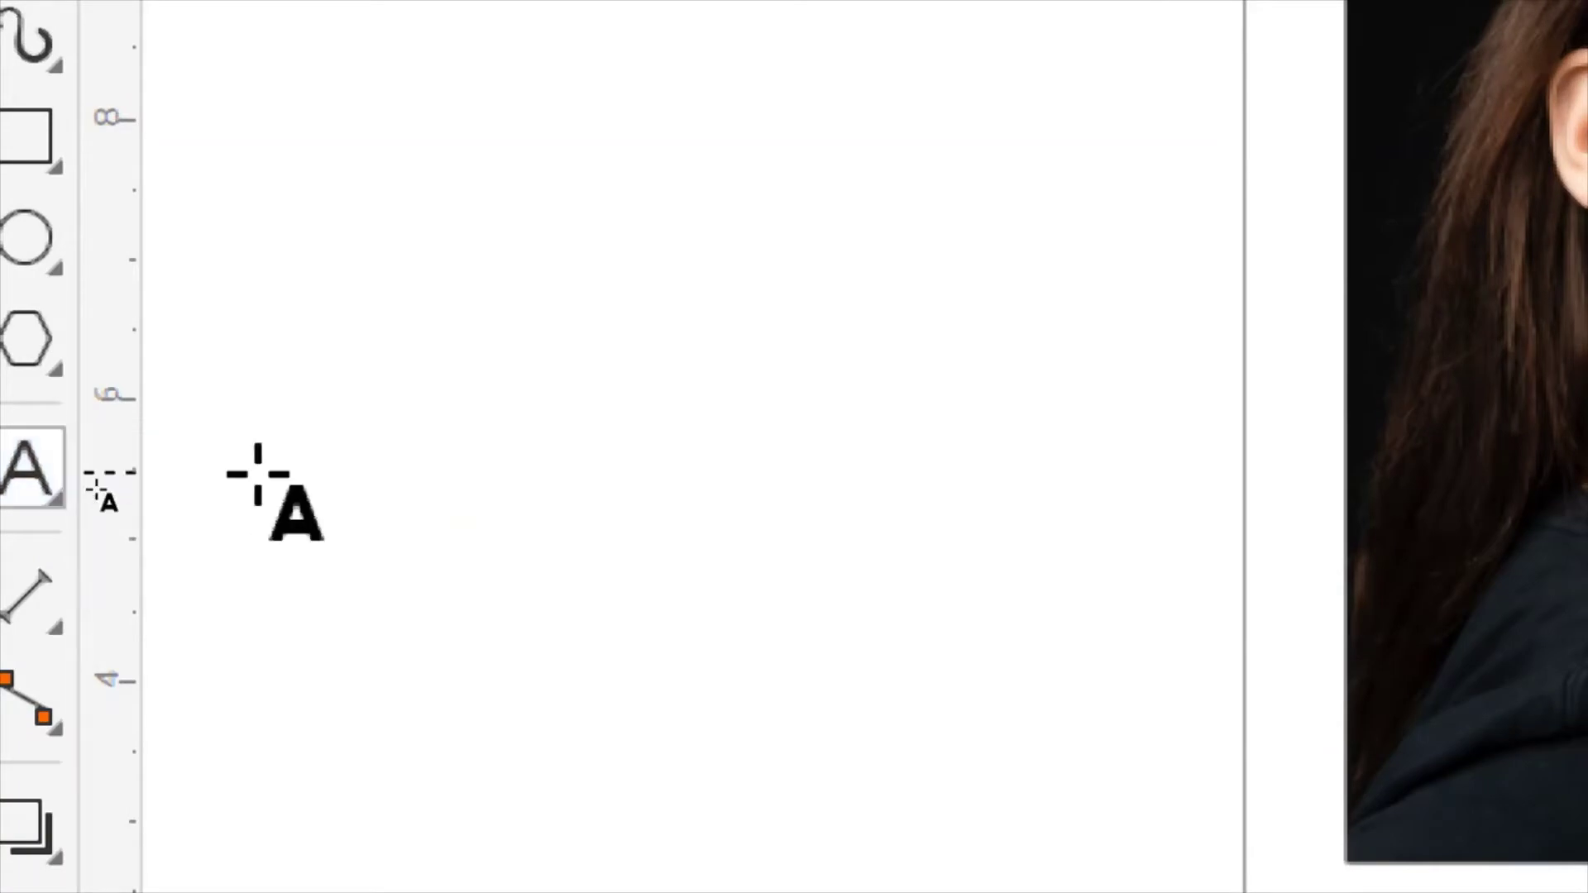
pyautogui.press('super+minus')
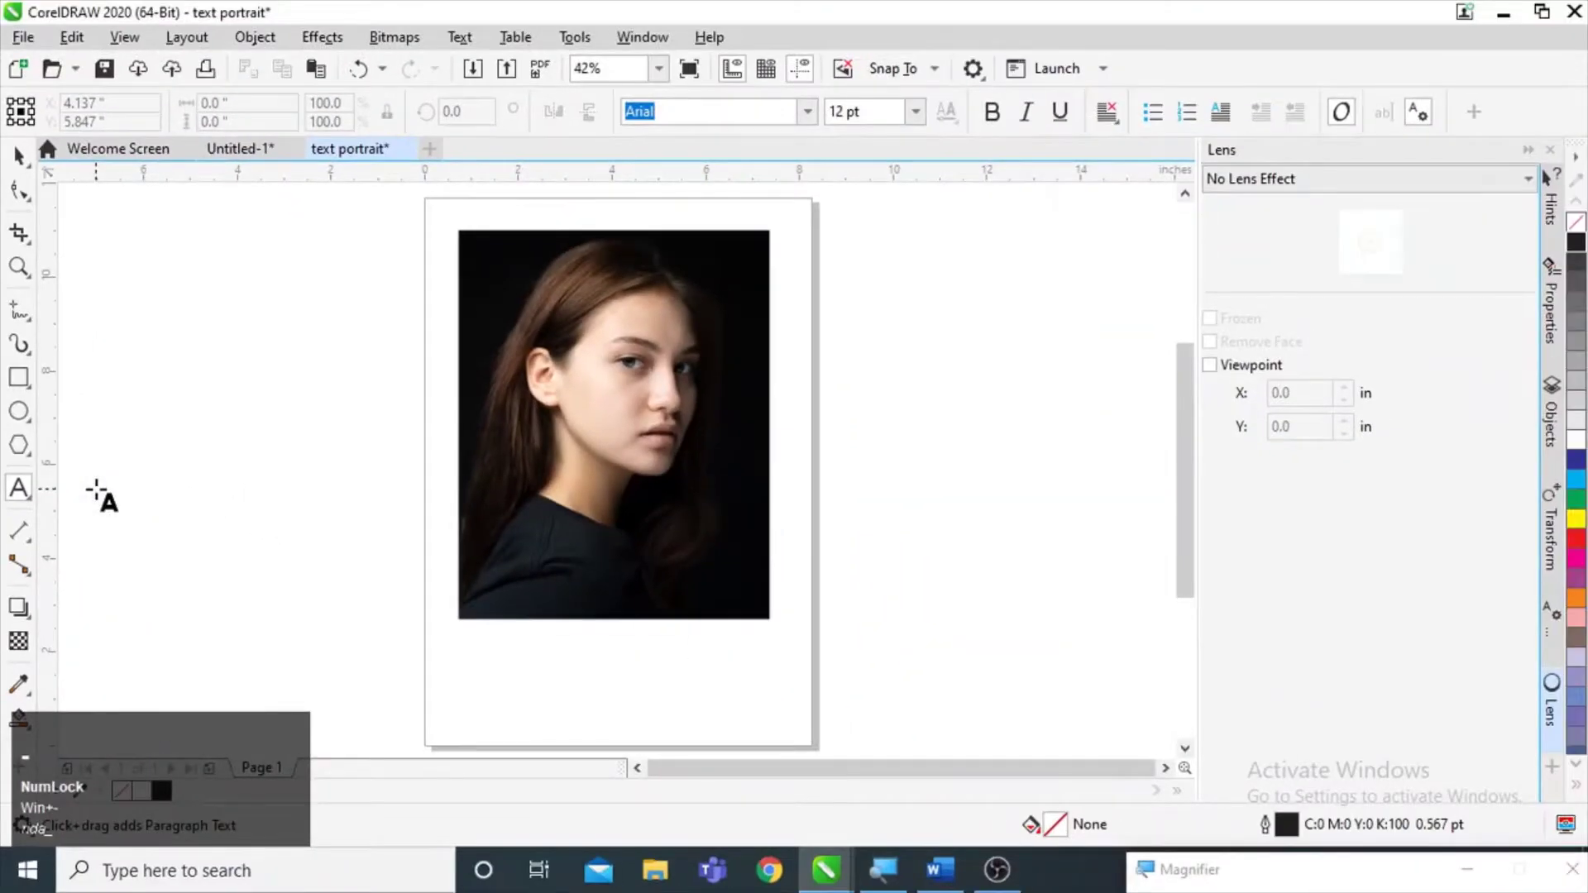
pyautogui.click(458, 231)
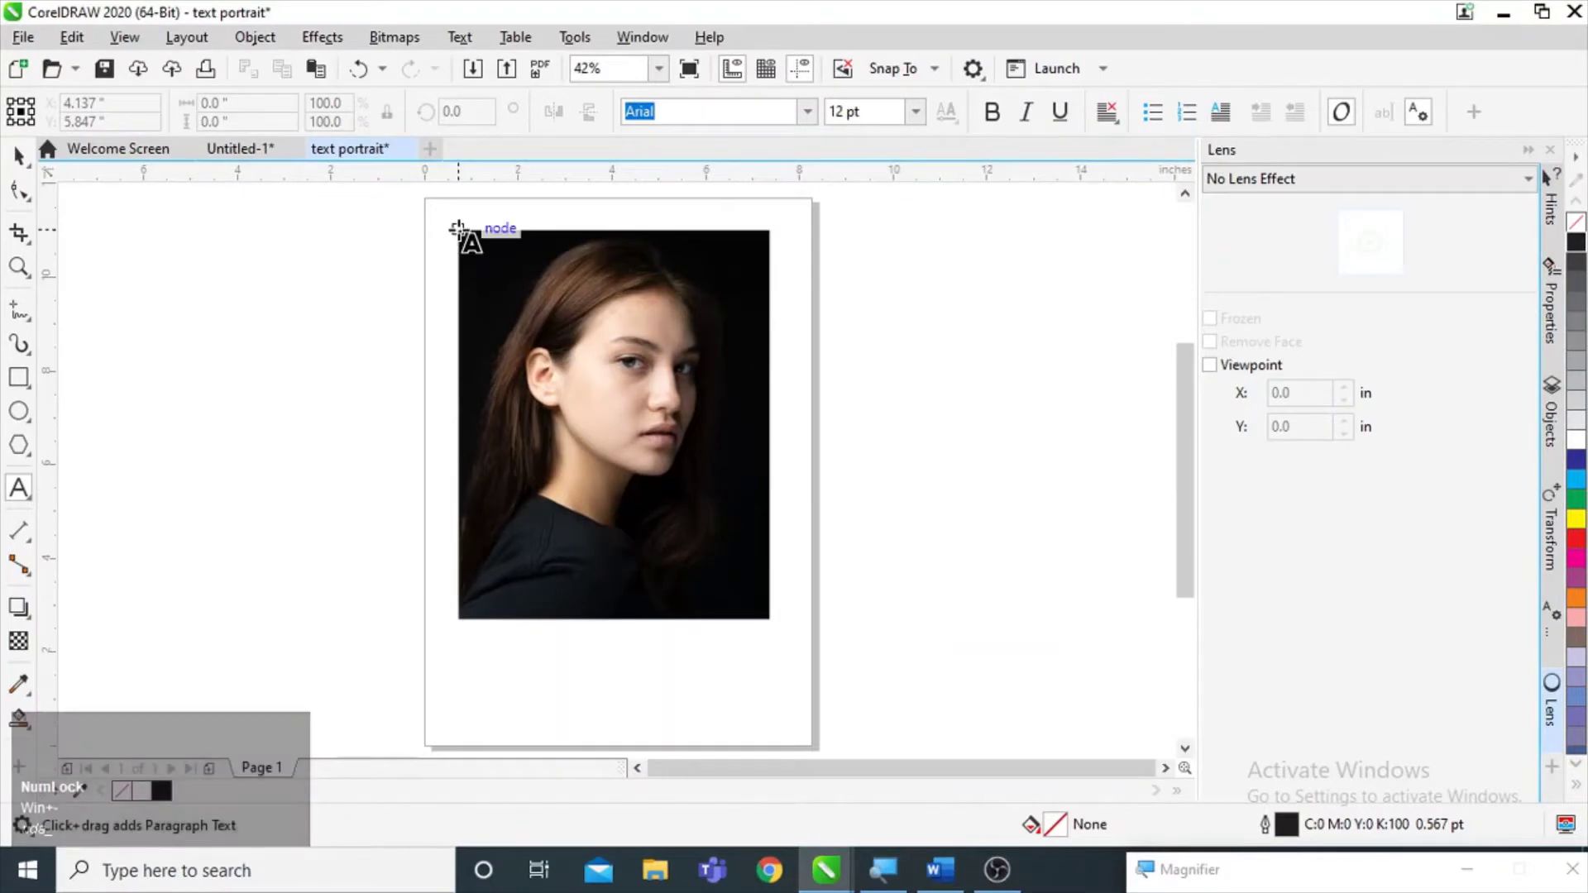
pyautogui.moveTo(459, 231); pyautogui.dragTo(769, 619)
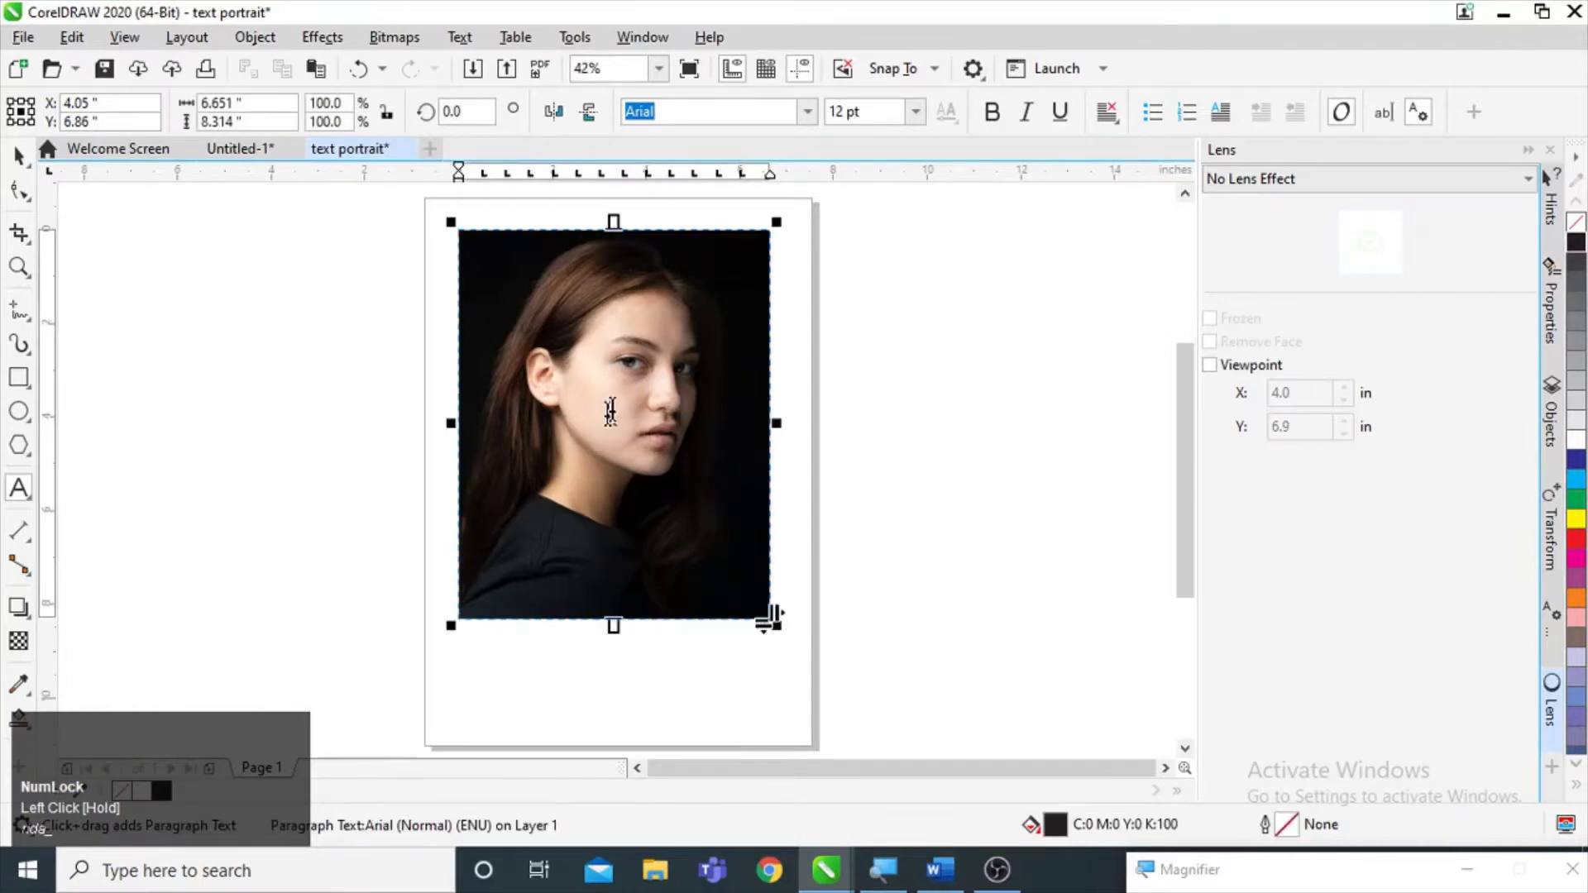
# - Move the photo right of the page, centre the text frame on the page, and enter it
pyautogui.click(19, 157)
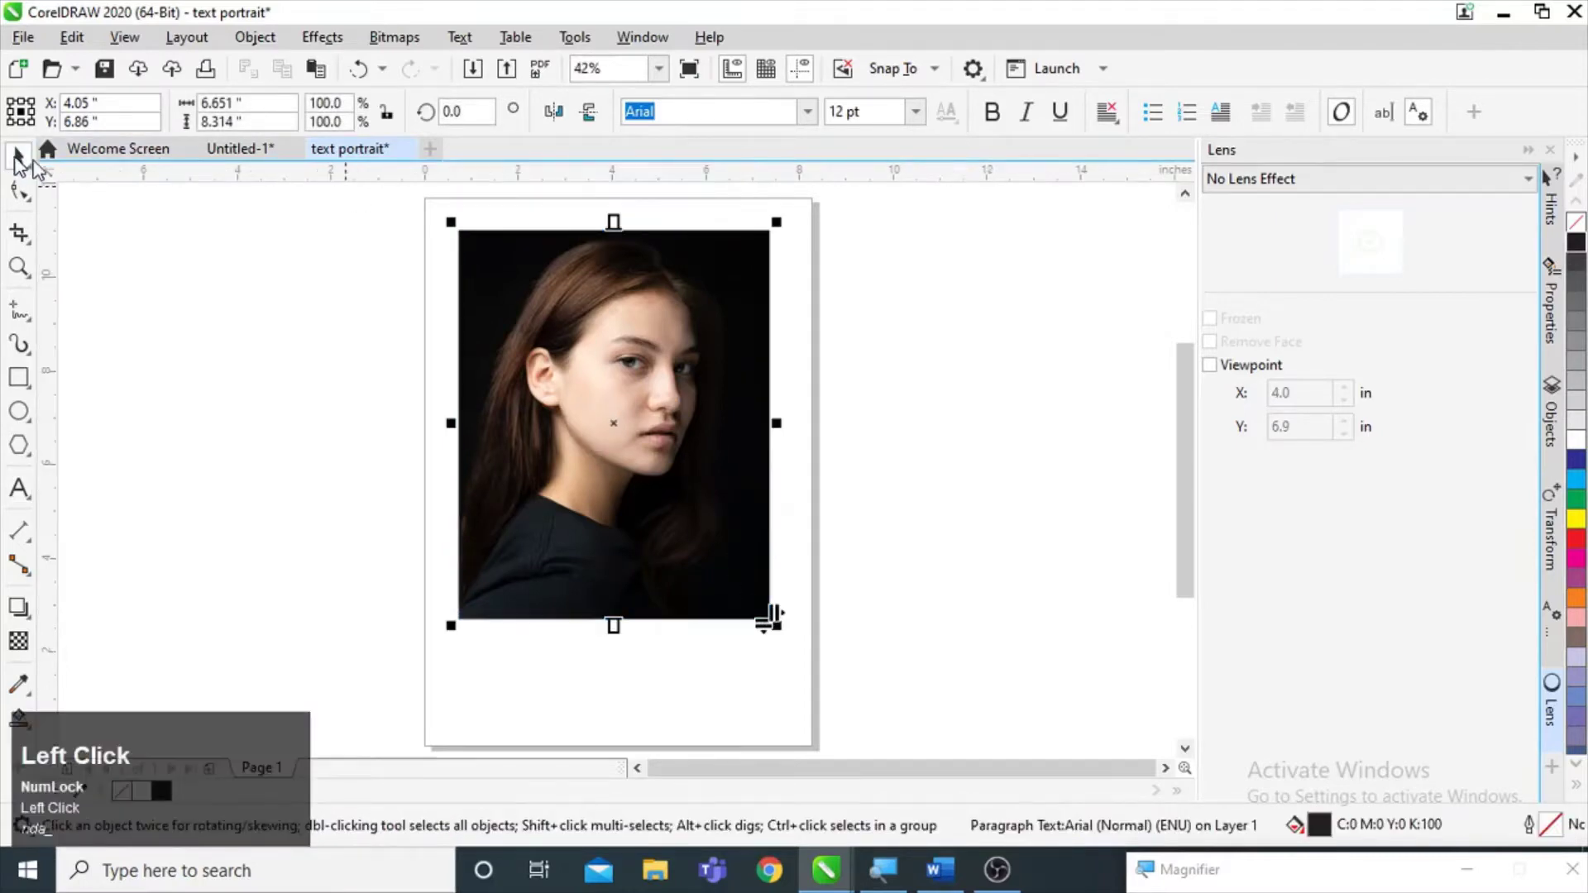
pyautogui.moveTo(610, 410); pyautogui.dragTo(285, 419)
pyautogui.moveTo(575, 405); pyautogui.dragTo(881, 409)
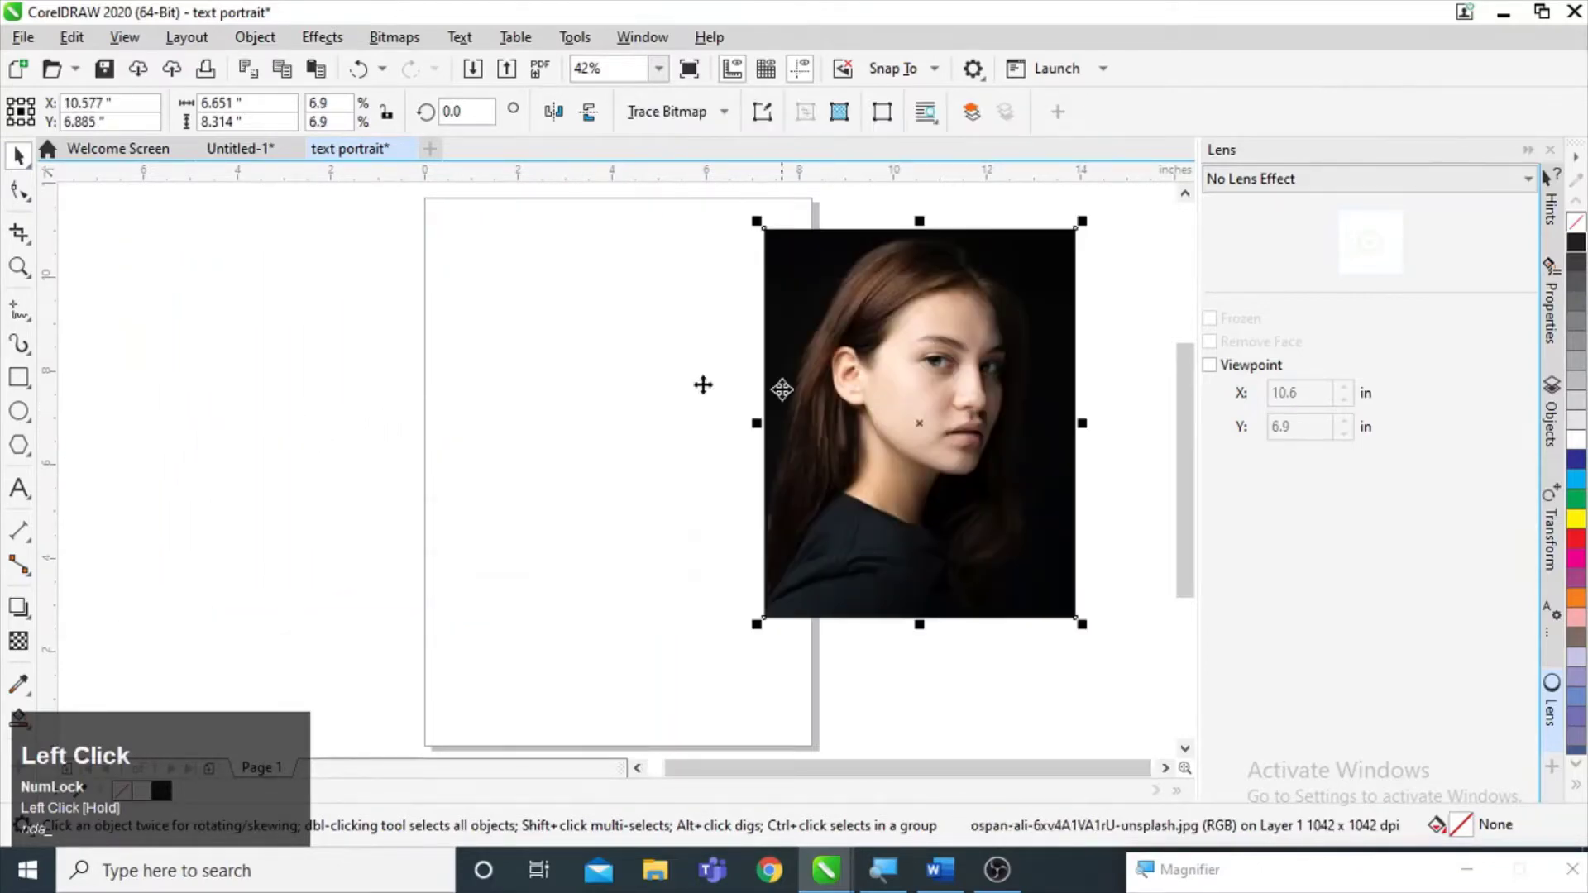
pyautogui.click(271, 392)
pyautogui.moveTo(285, 422); pyautogui.dragTo(565, 431)
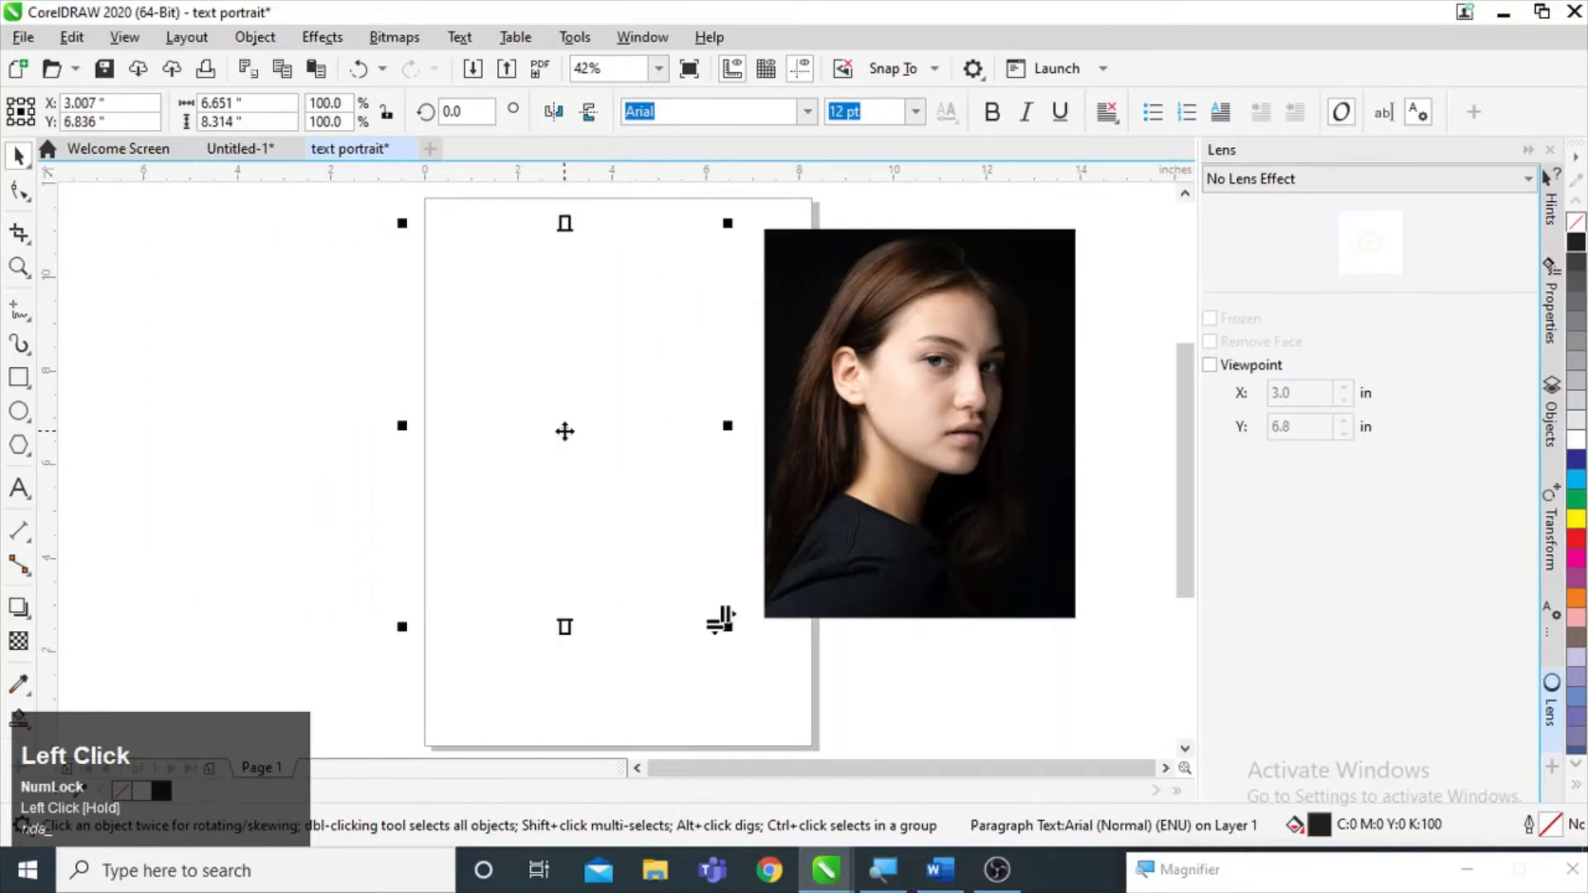
pyautogui.doubleClick(454, 263)
# - Copy the dummy text from Word and return to the text portrait document
pyautogui.click(940, 870)
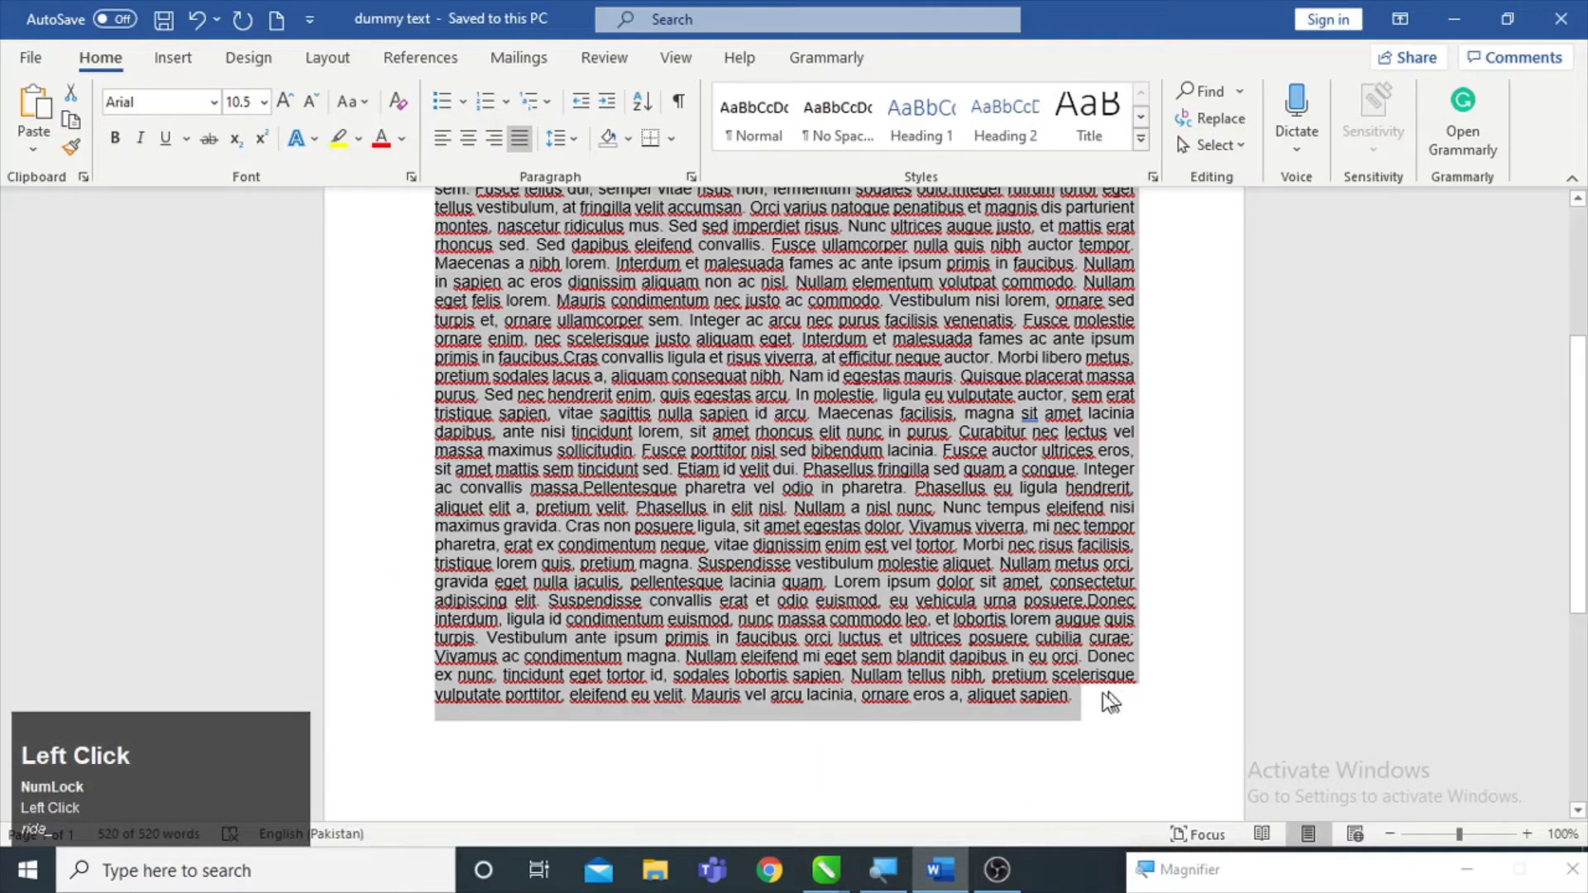
pyautogui.hotkey('ctrl', 'c')
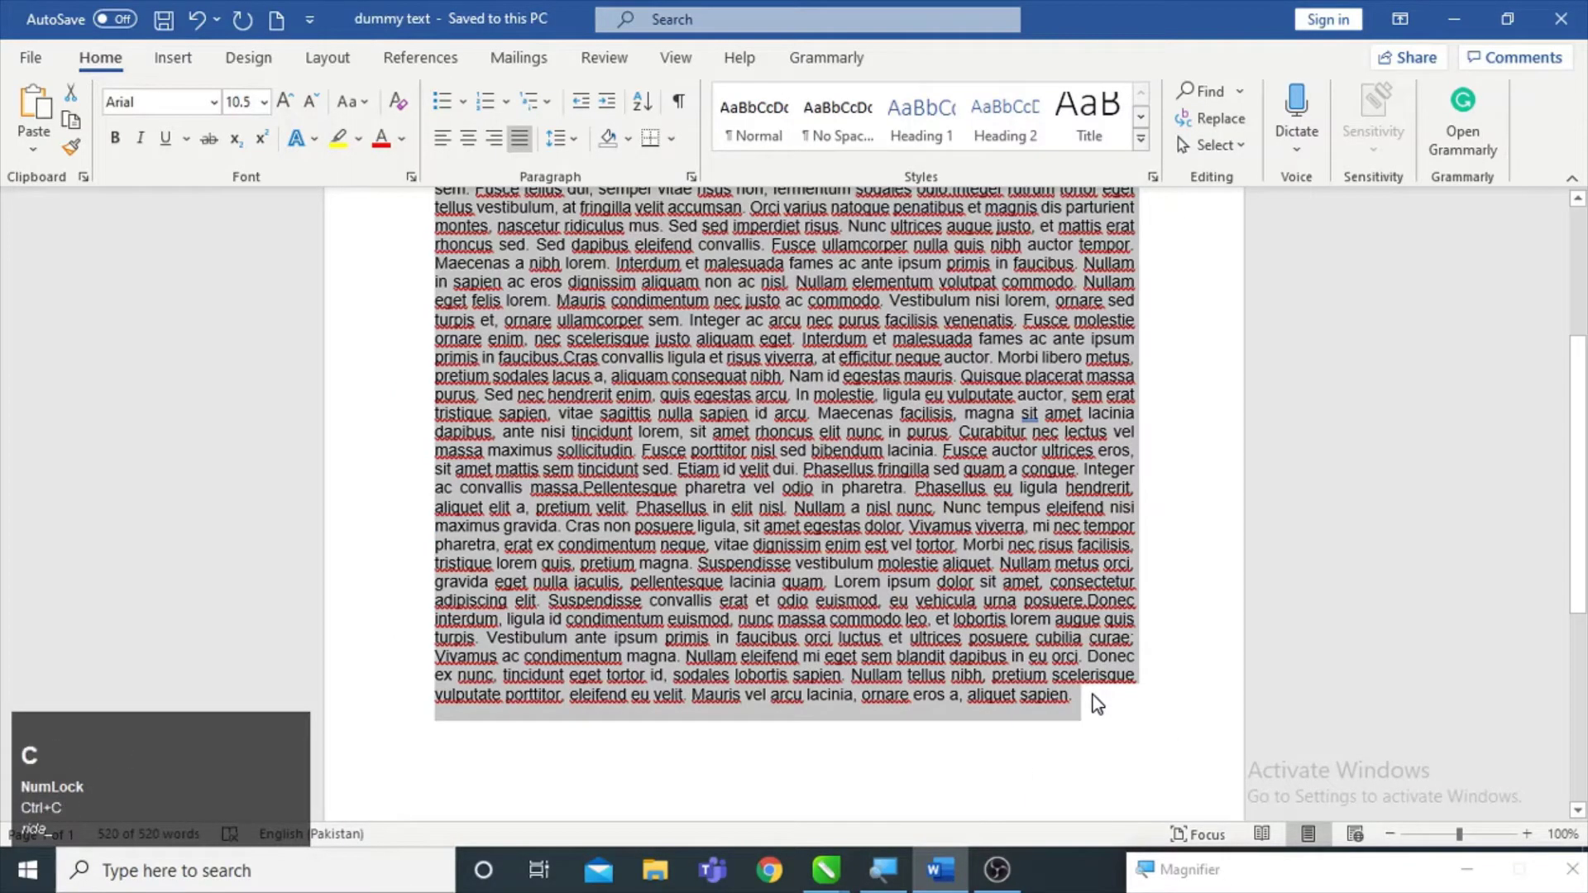
pyautogui.click(825, 870)
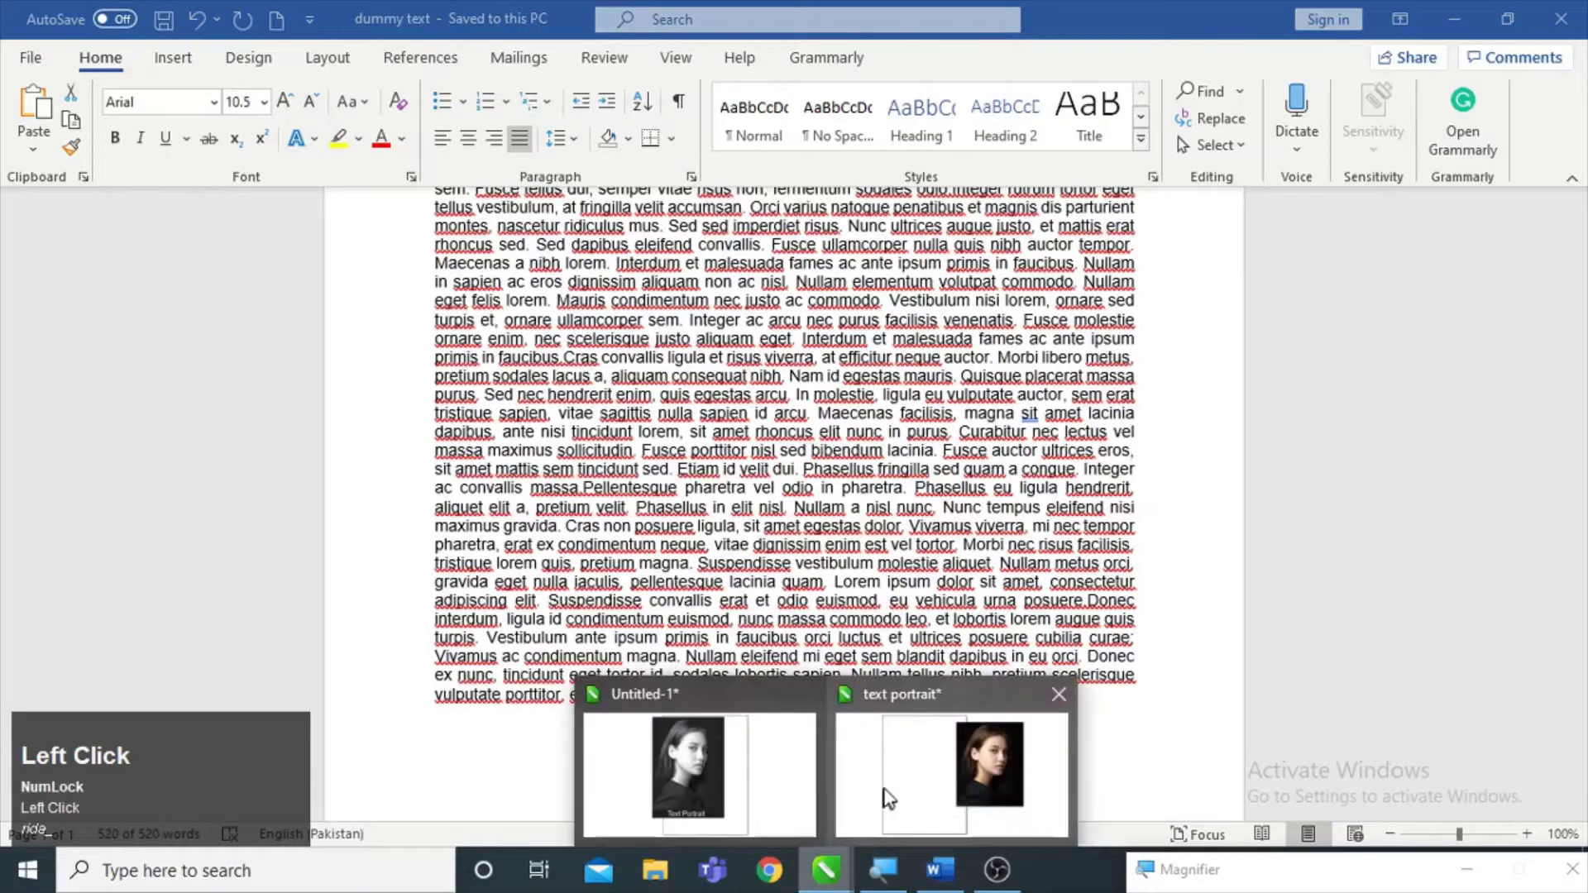
pyautogui.click(888, 798)
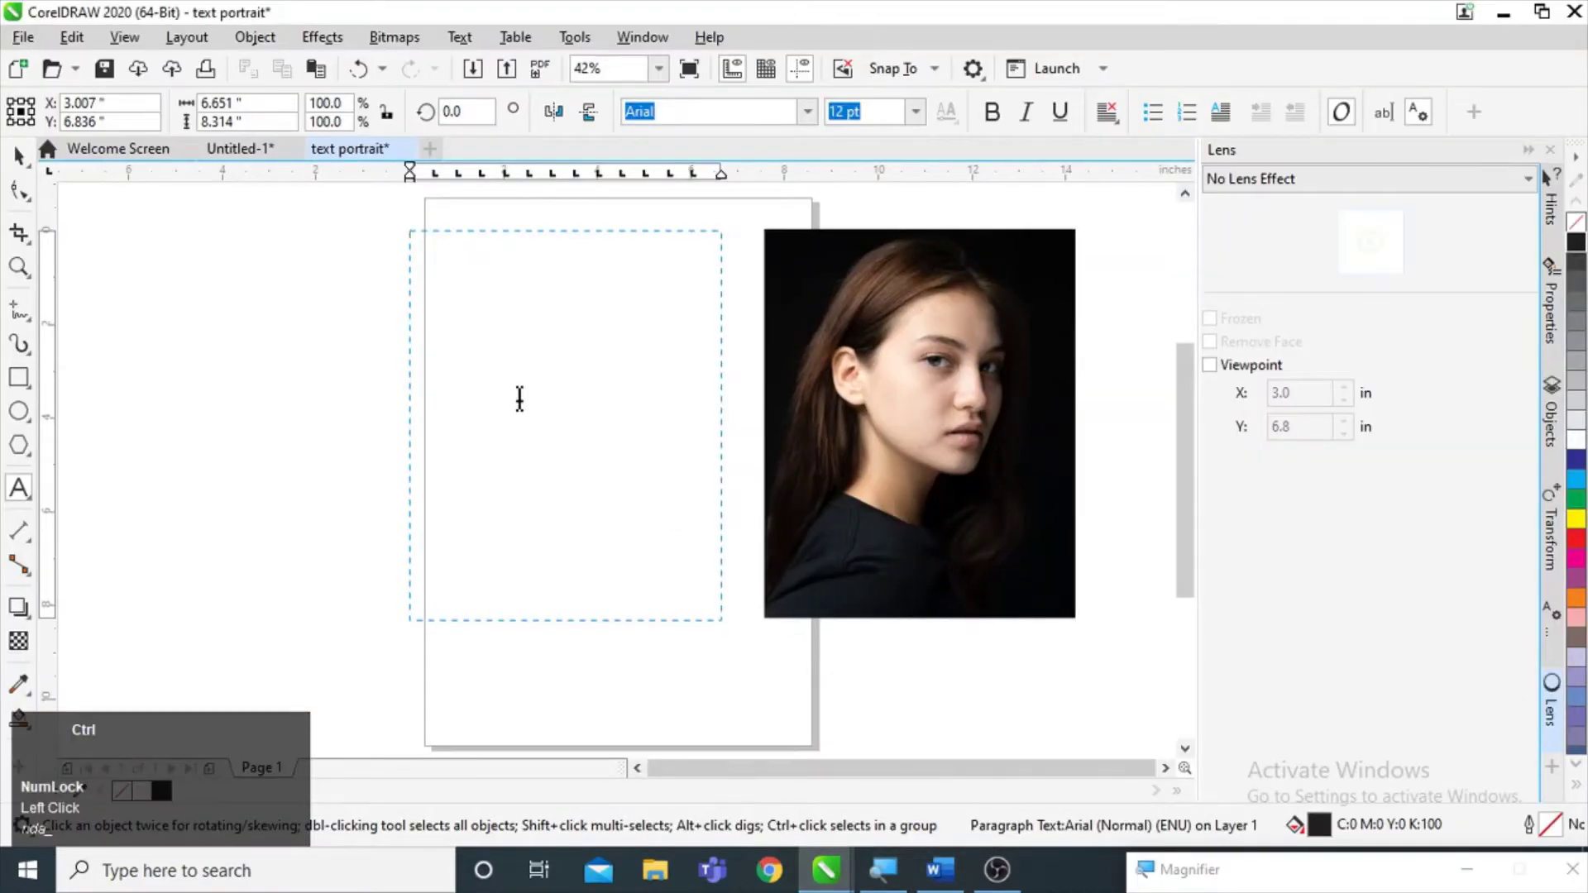
# - Paste the Word lorem ipsum into the frame, keeping formatting, and make it 16 pt bold
pyautogui.hotkey('ctrl', 'v')
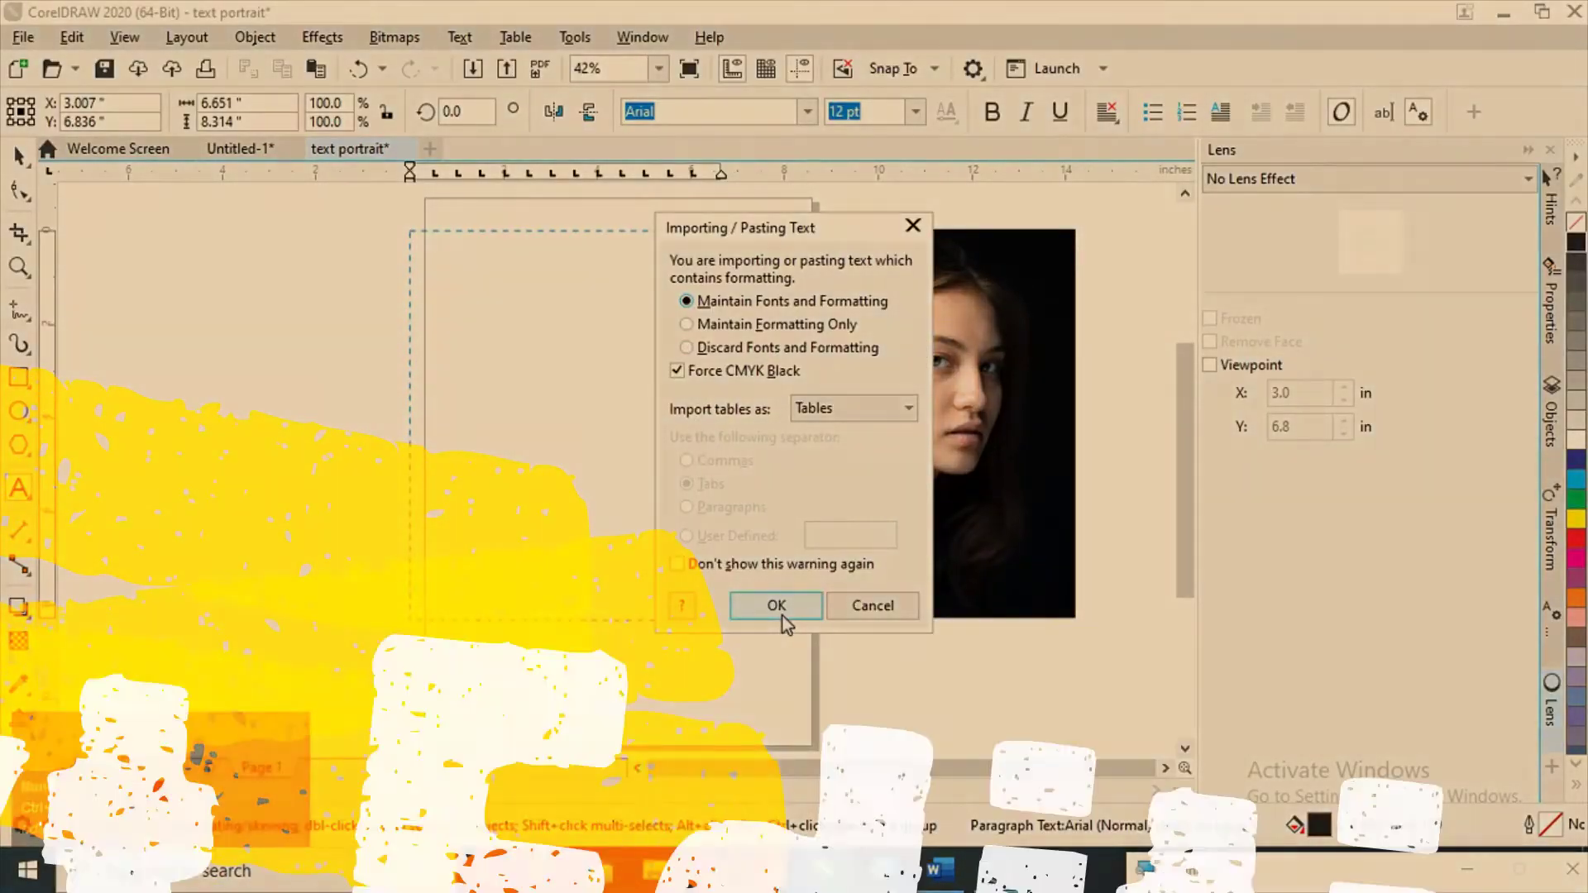
pyautogui.click(776, 606)
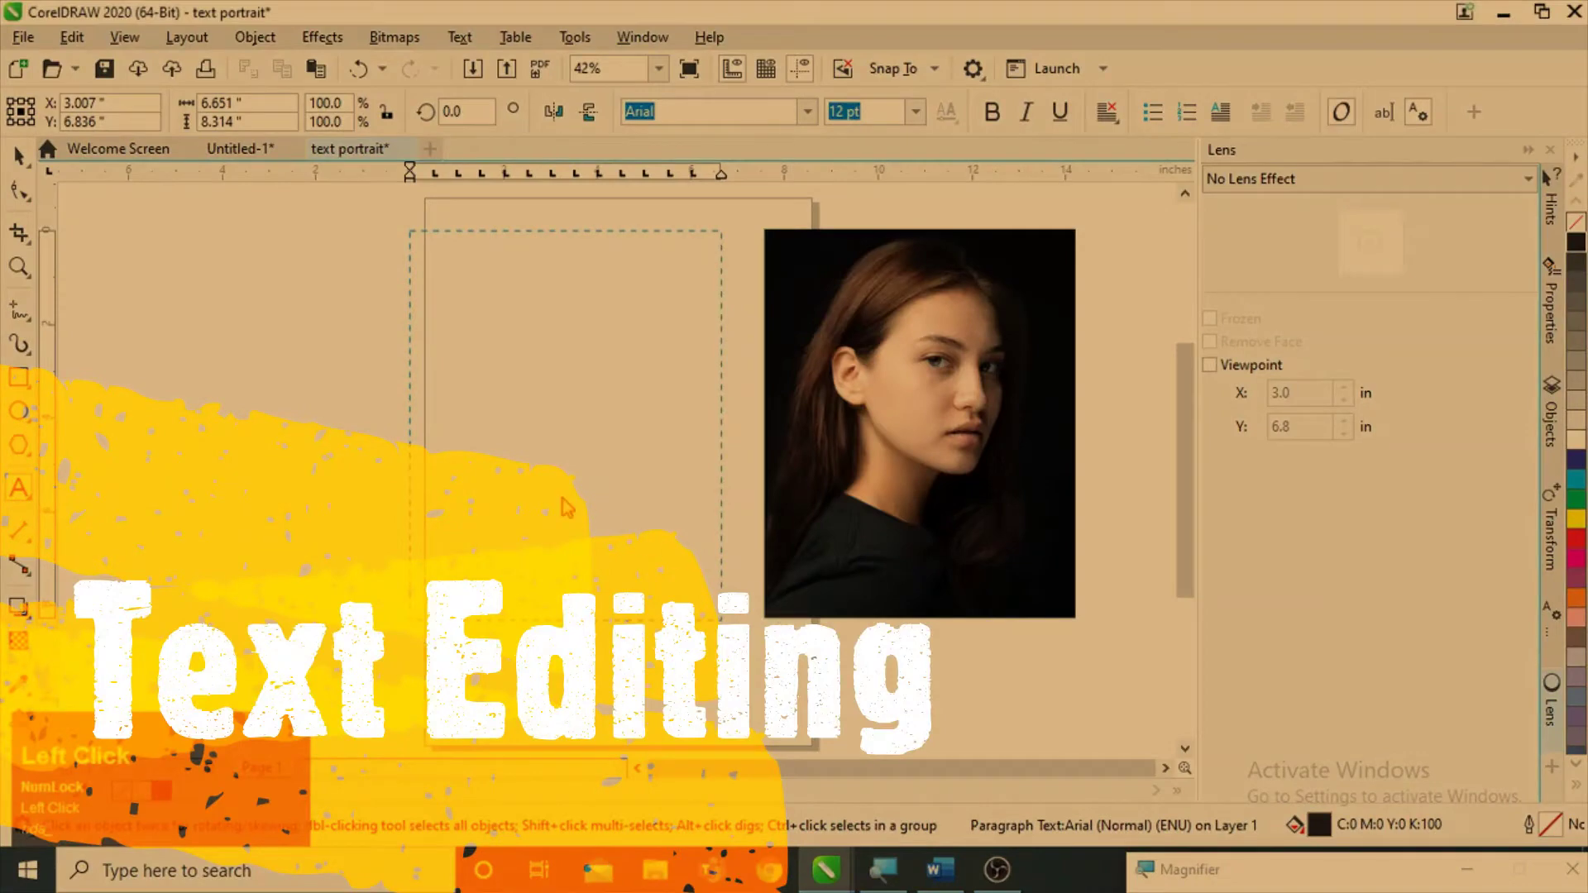
pyautogui.moveTo(531, 486); pyautogui.dragTo(388, 211)
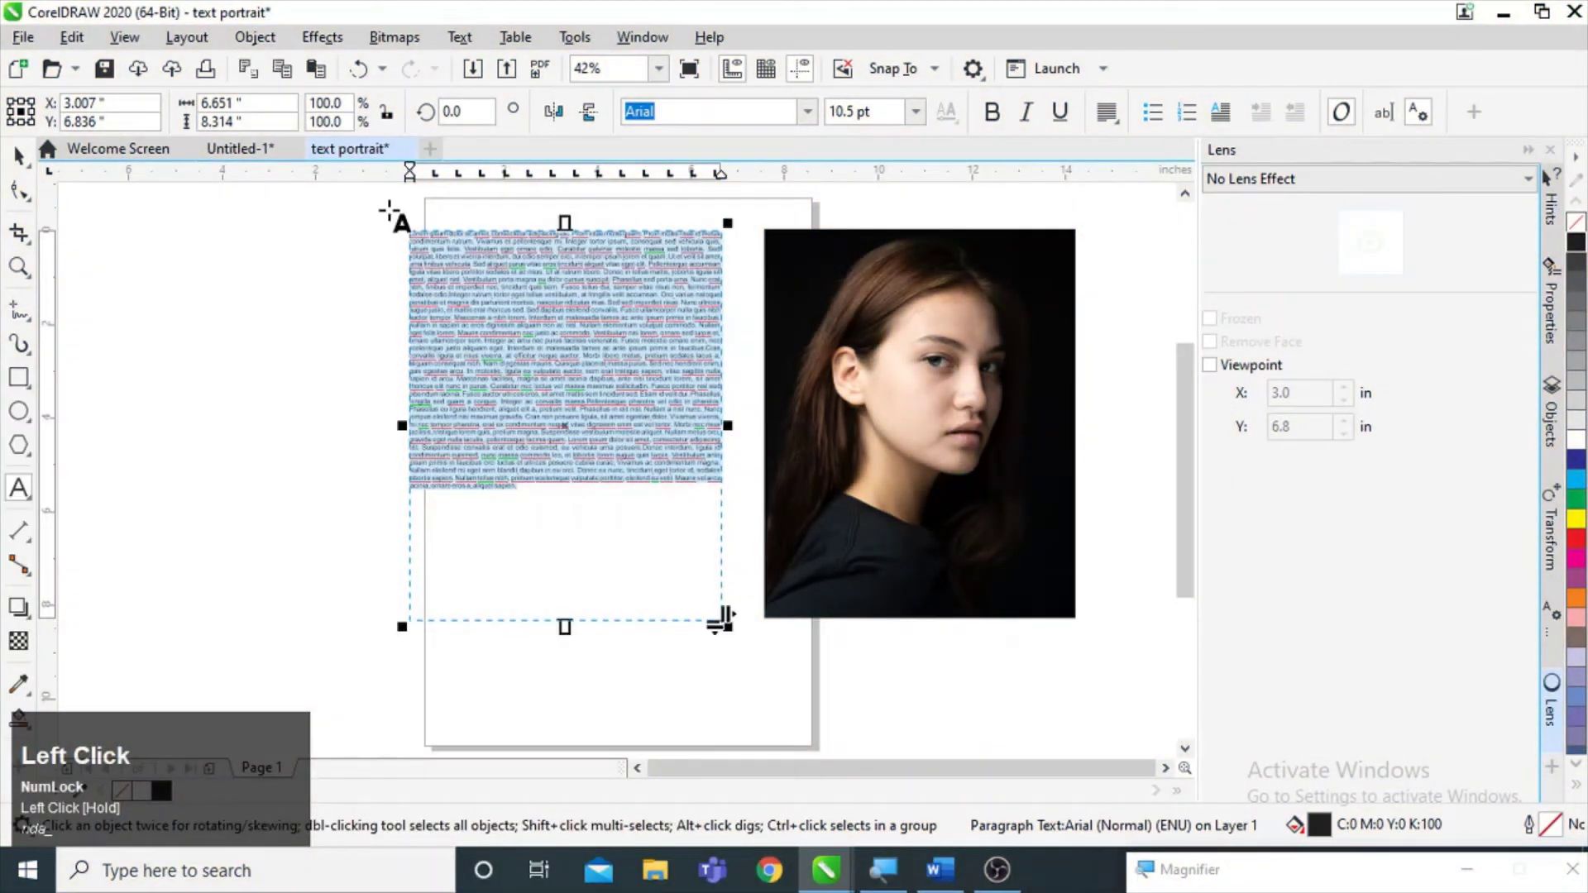
pyautogui.click(860, 112)
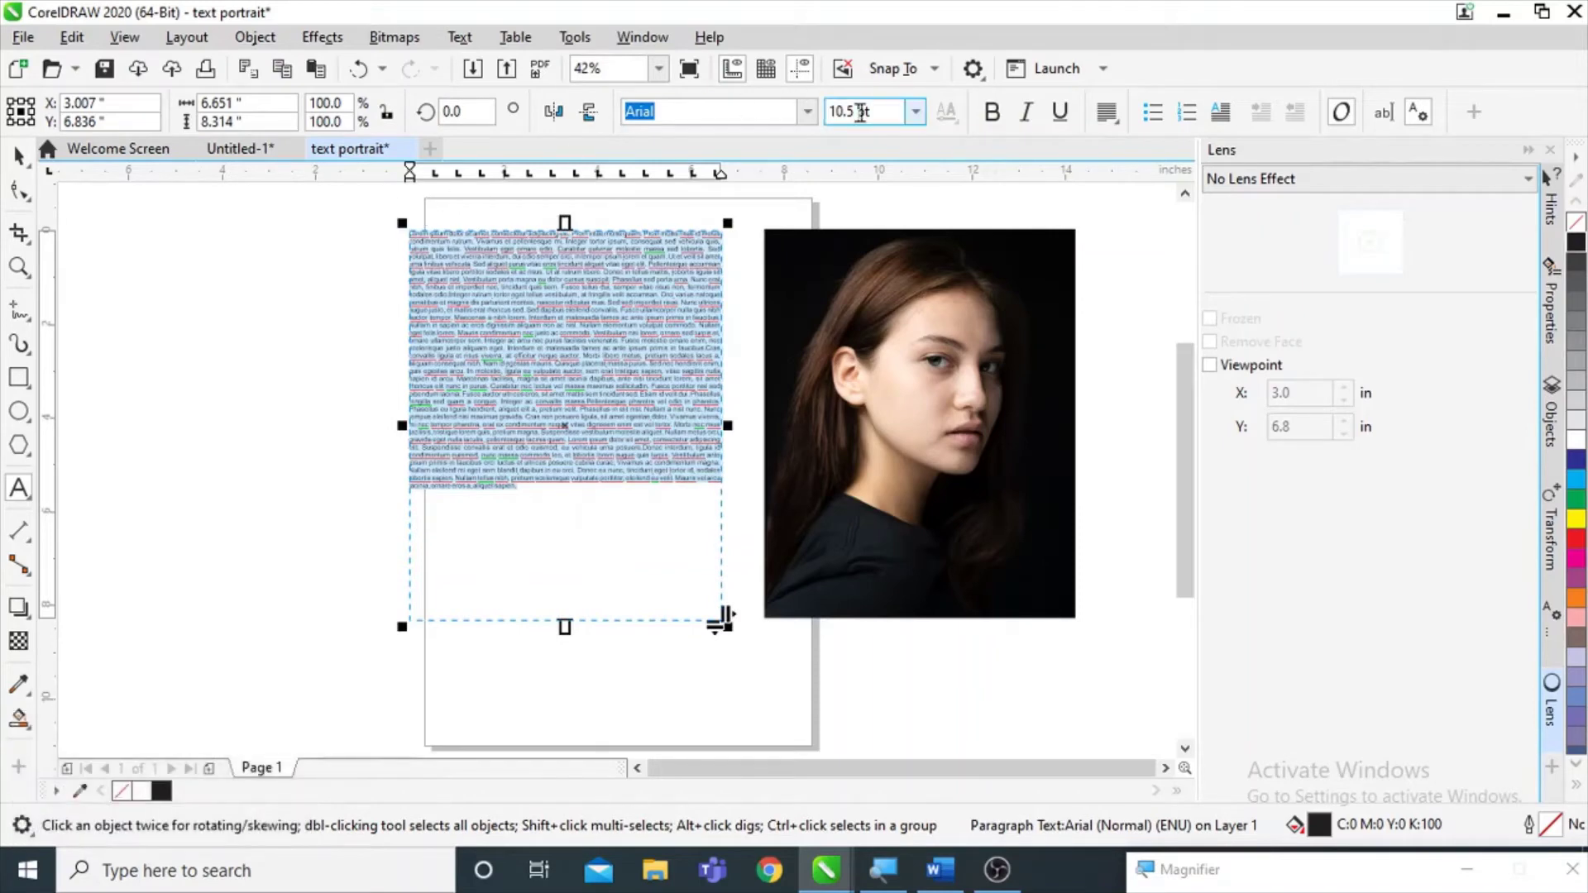
pyautogui.click(915, 112)
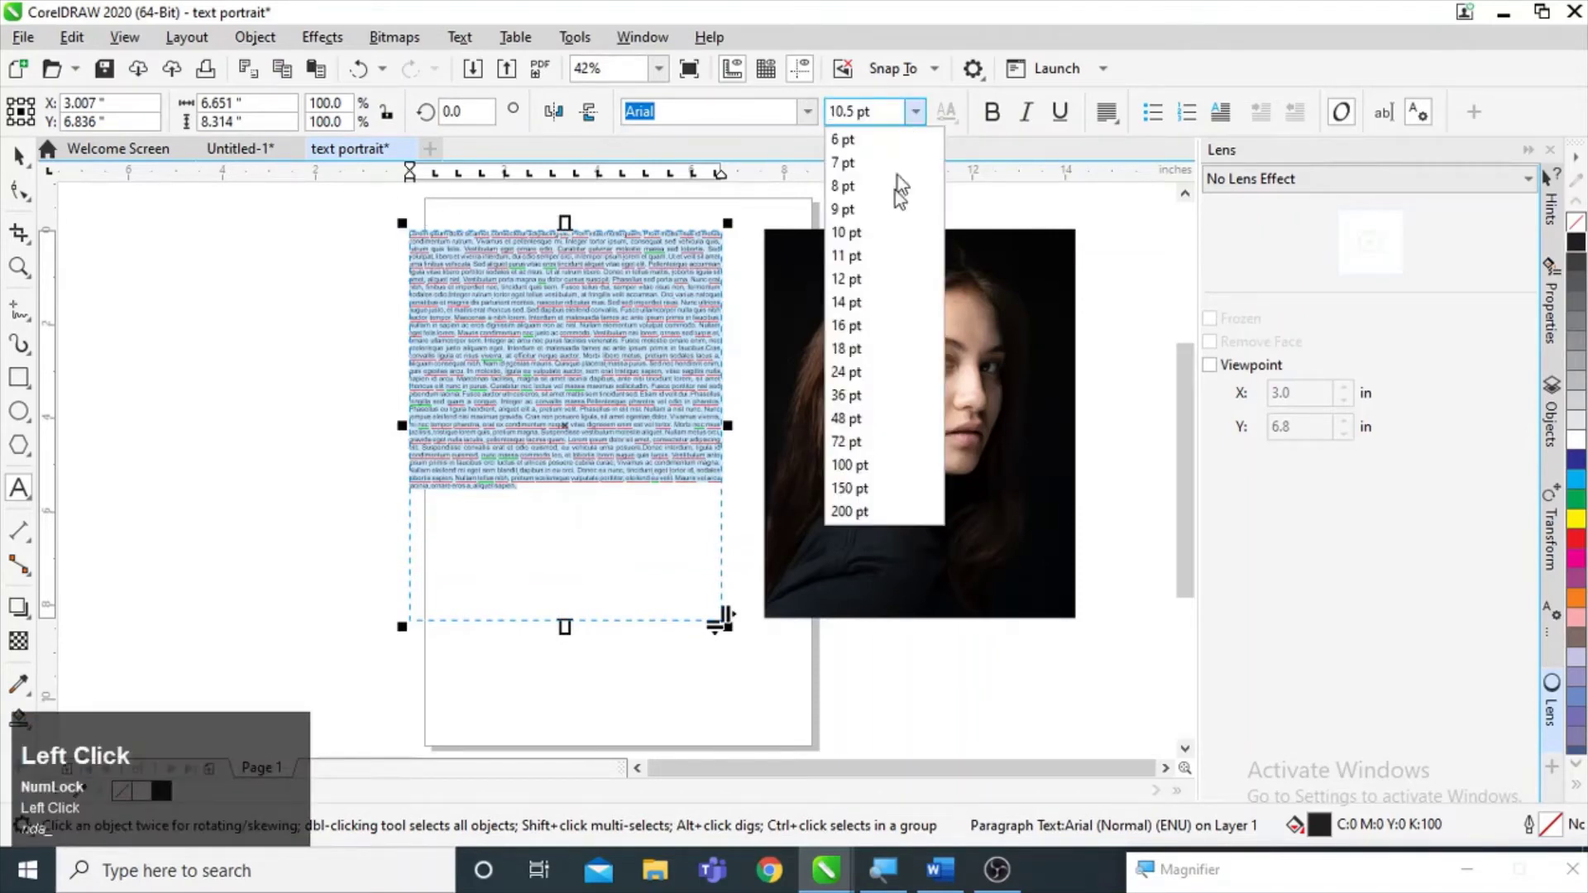
pyautogui.click(854, 326)
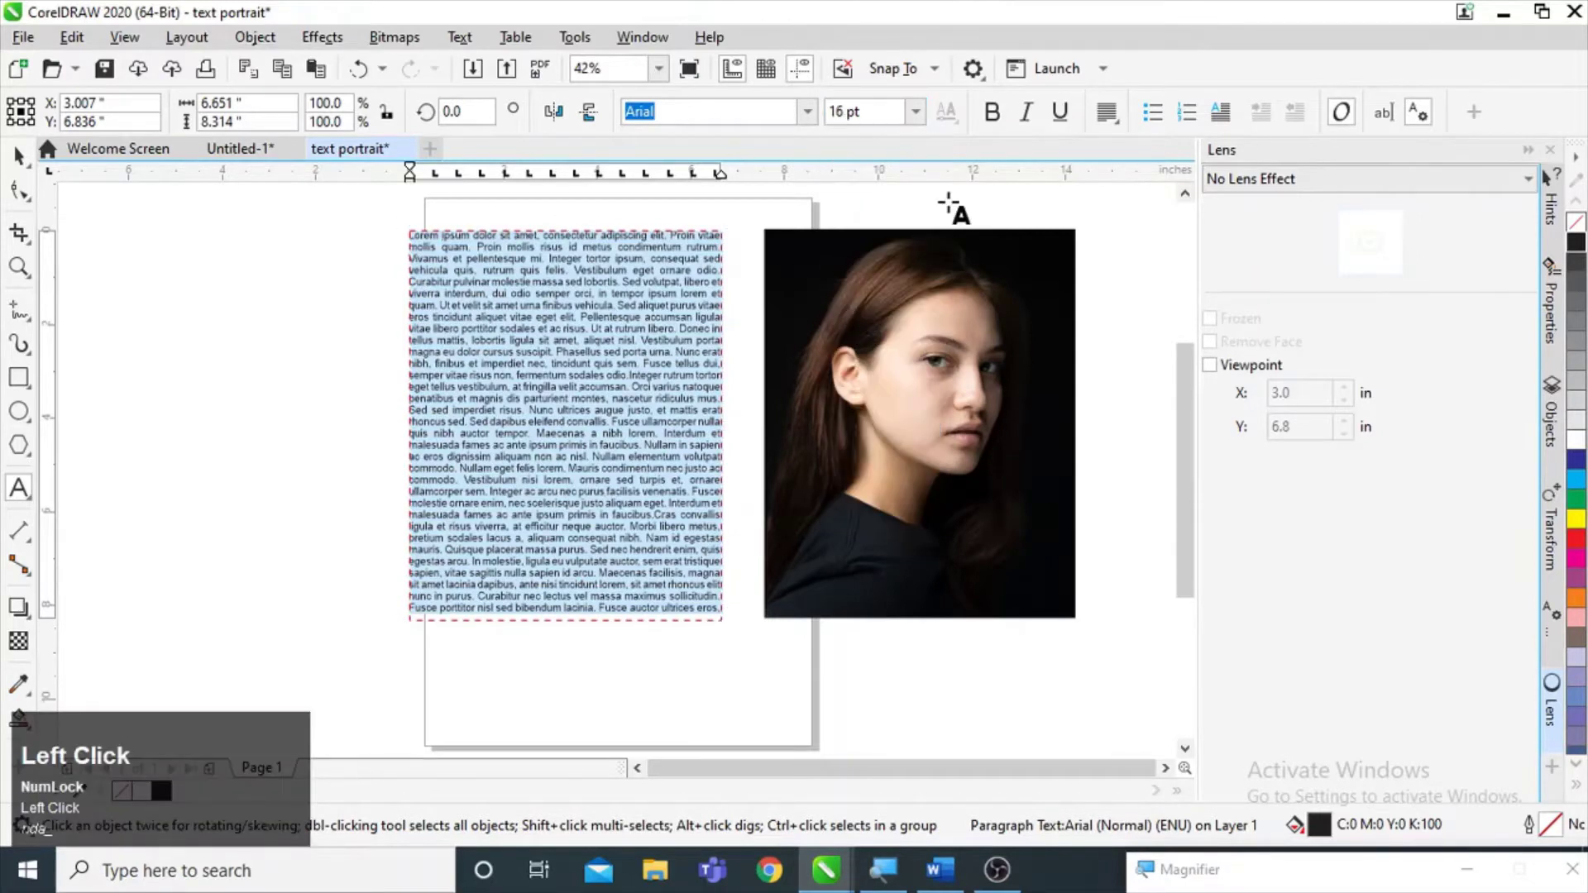
pyautogui.click(995, 113)
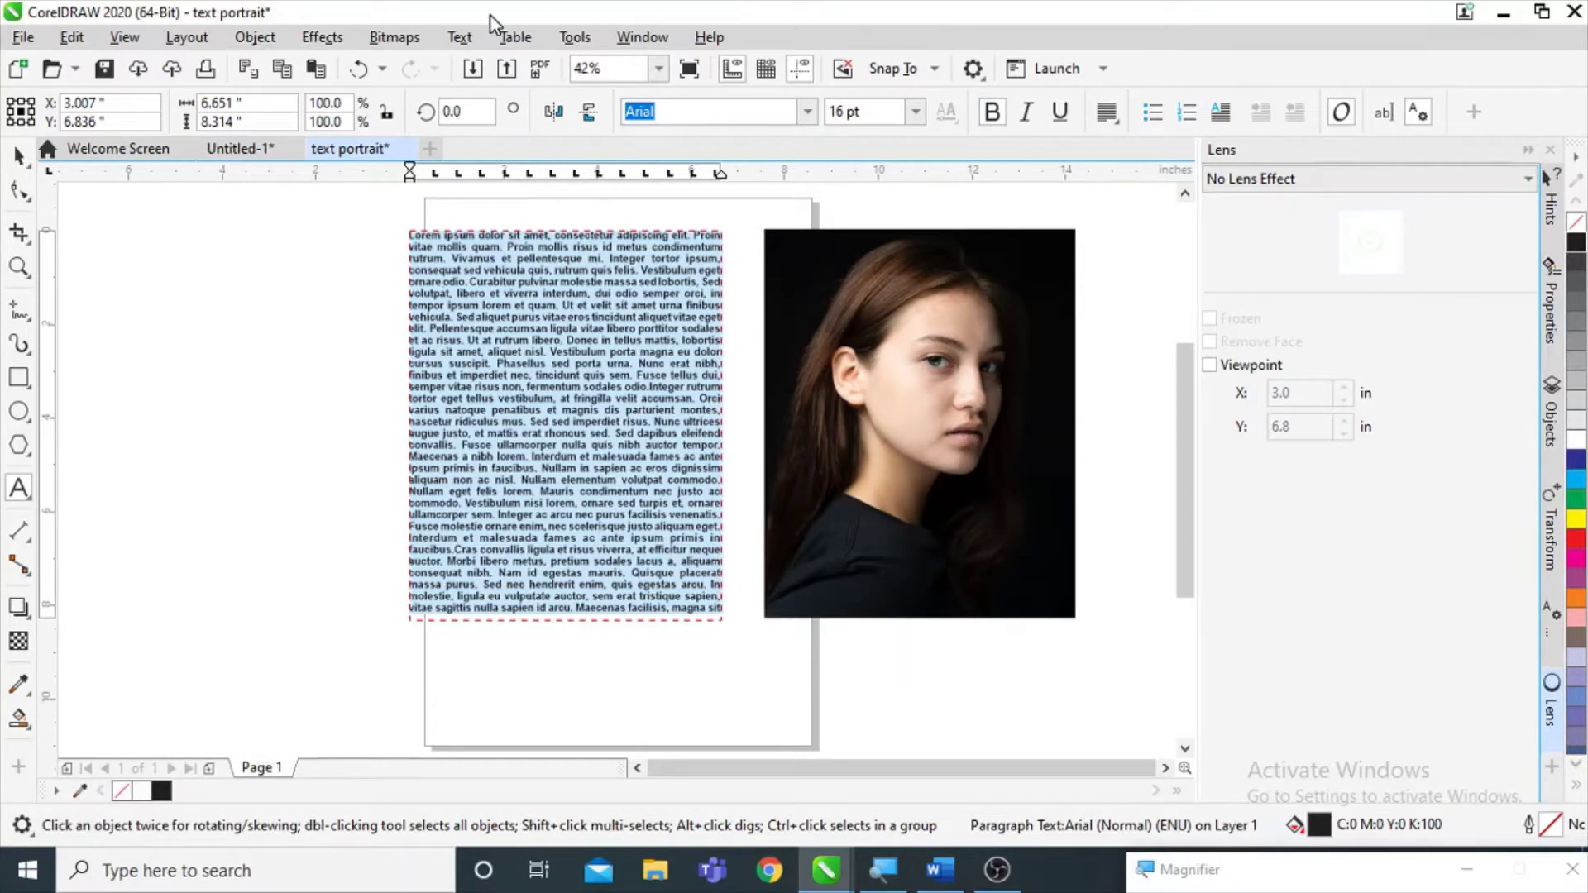
# - Change the paragraph text to UPPERCASE with Text > Change Case
pyautogui.click(460, 37)
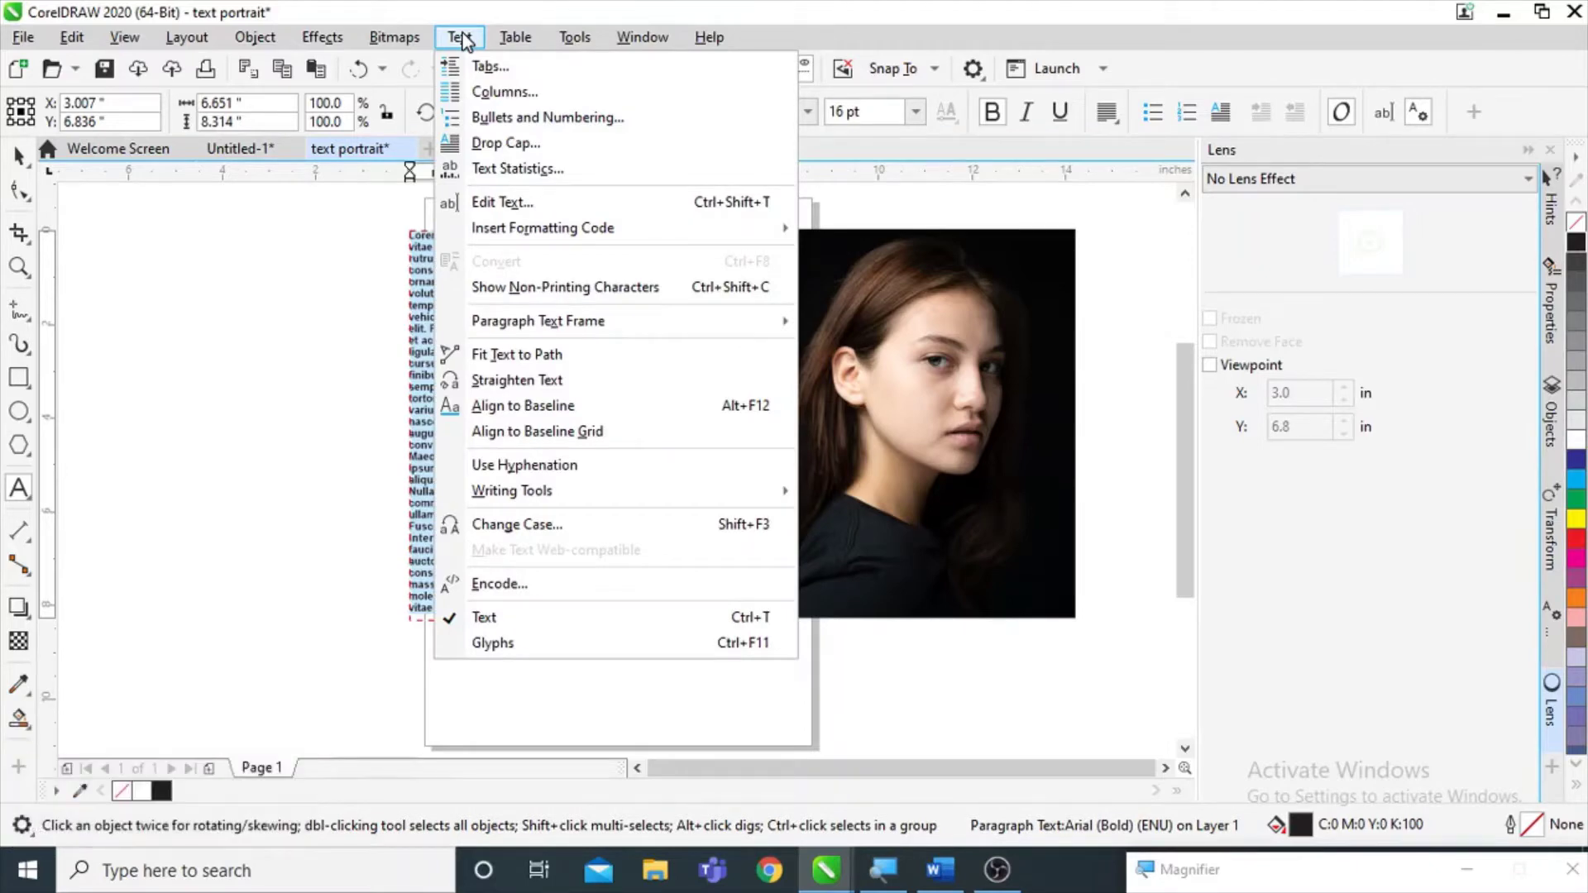
pyautogui.click(531, 525)
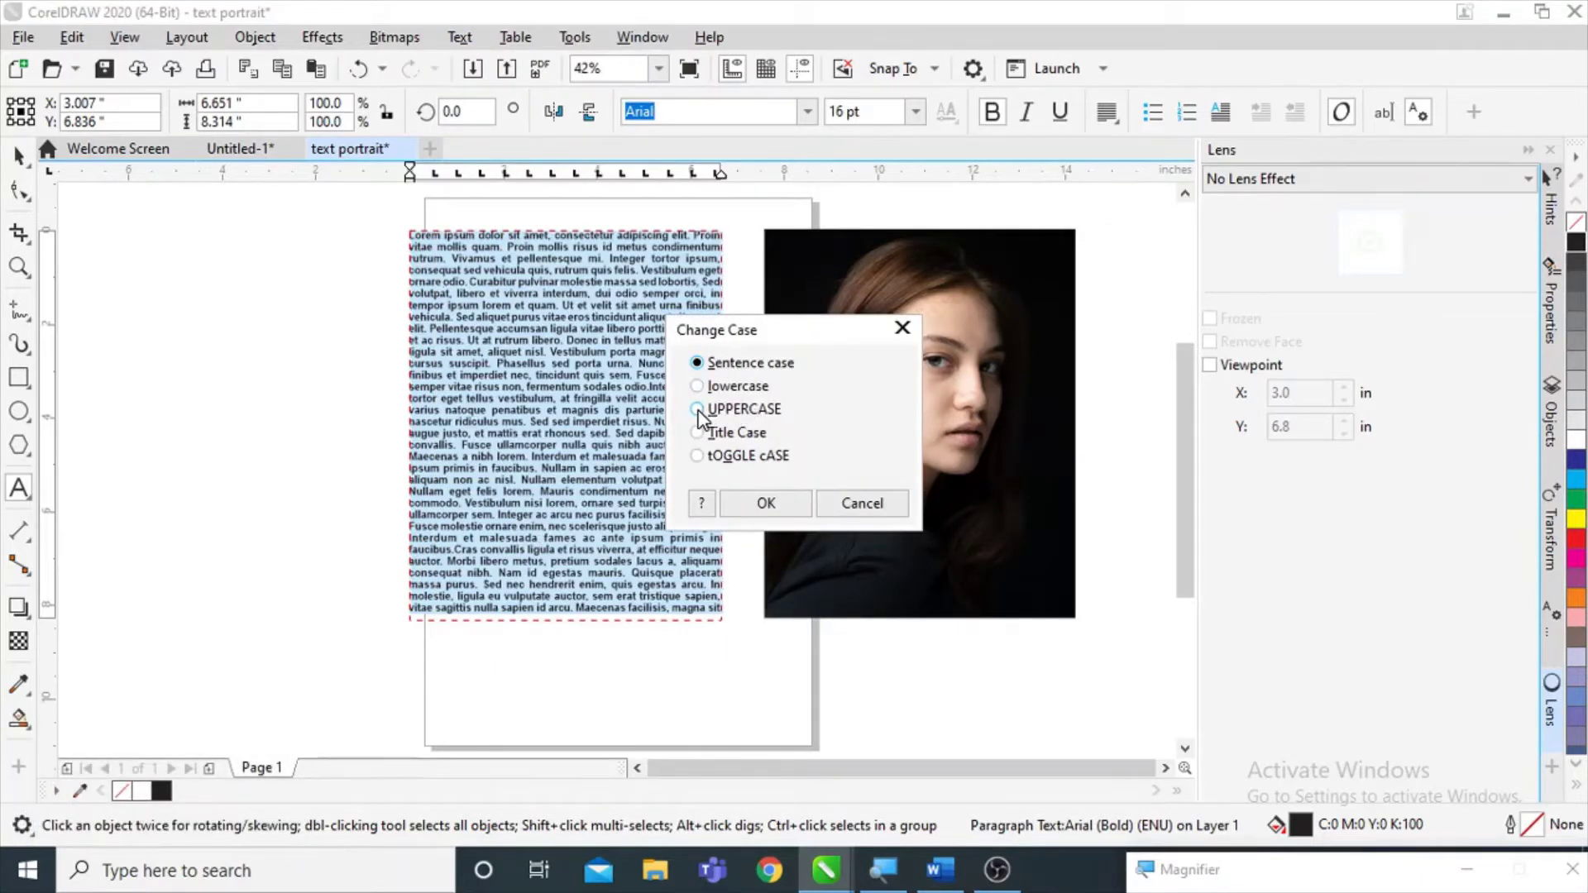
pyautogui.click(698, 410)
pyautogui.click(766, 504)
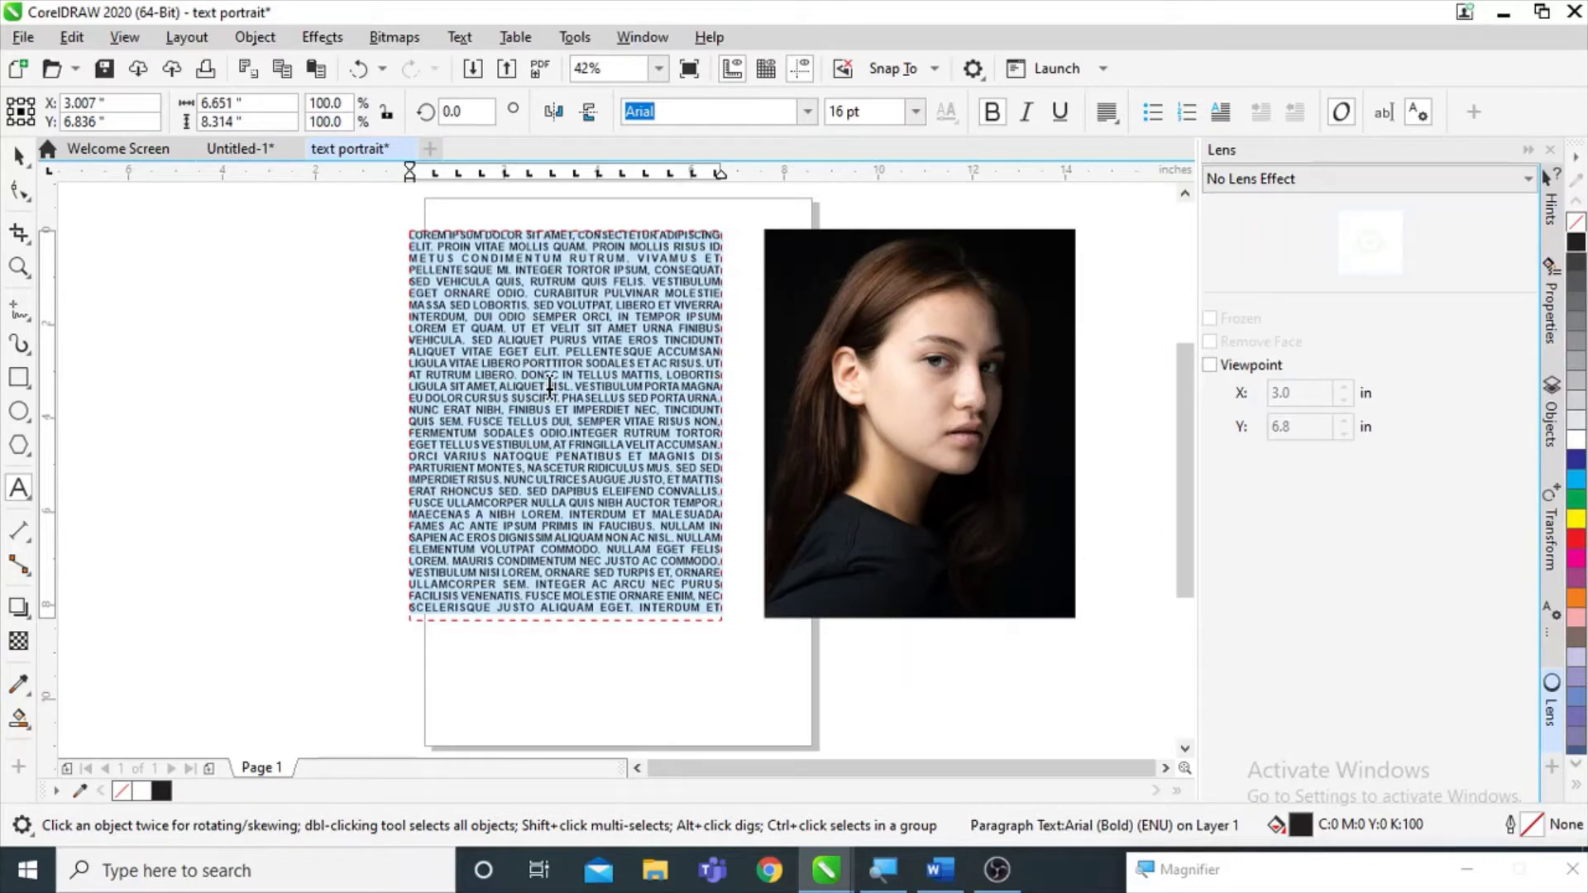
# - Set the paragraph alignment to Full Justify, then to Force Justify
pyautogui.click(1114, 124)
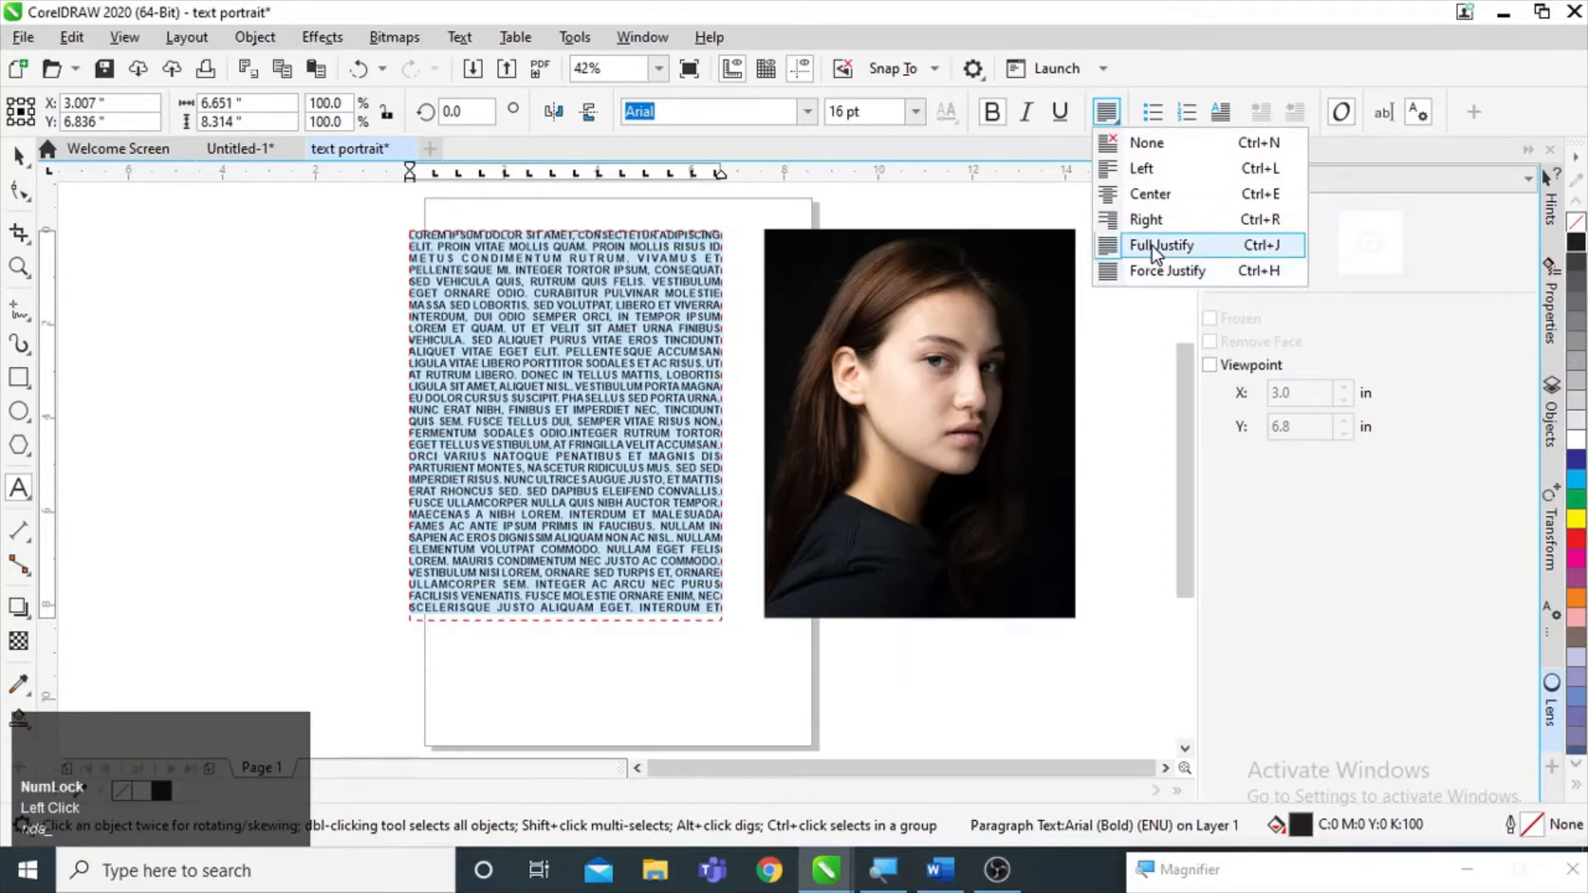
pyautogui.click(1141, 246)
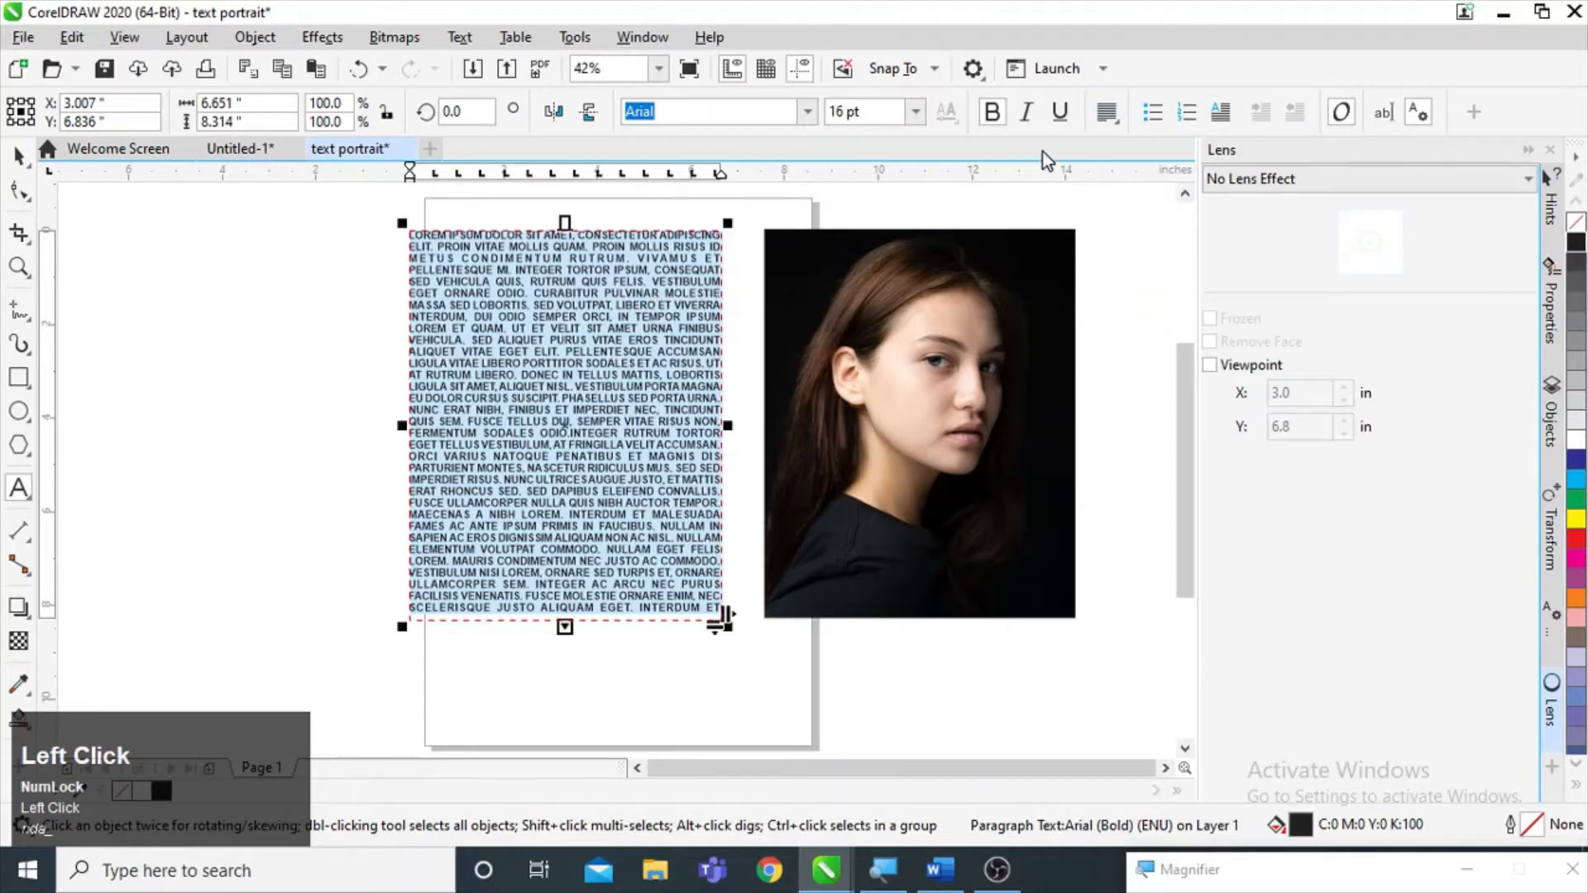
pyautogui.click(1107, 111)
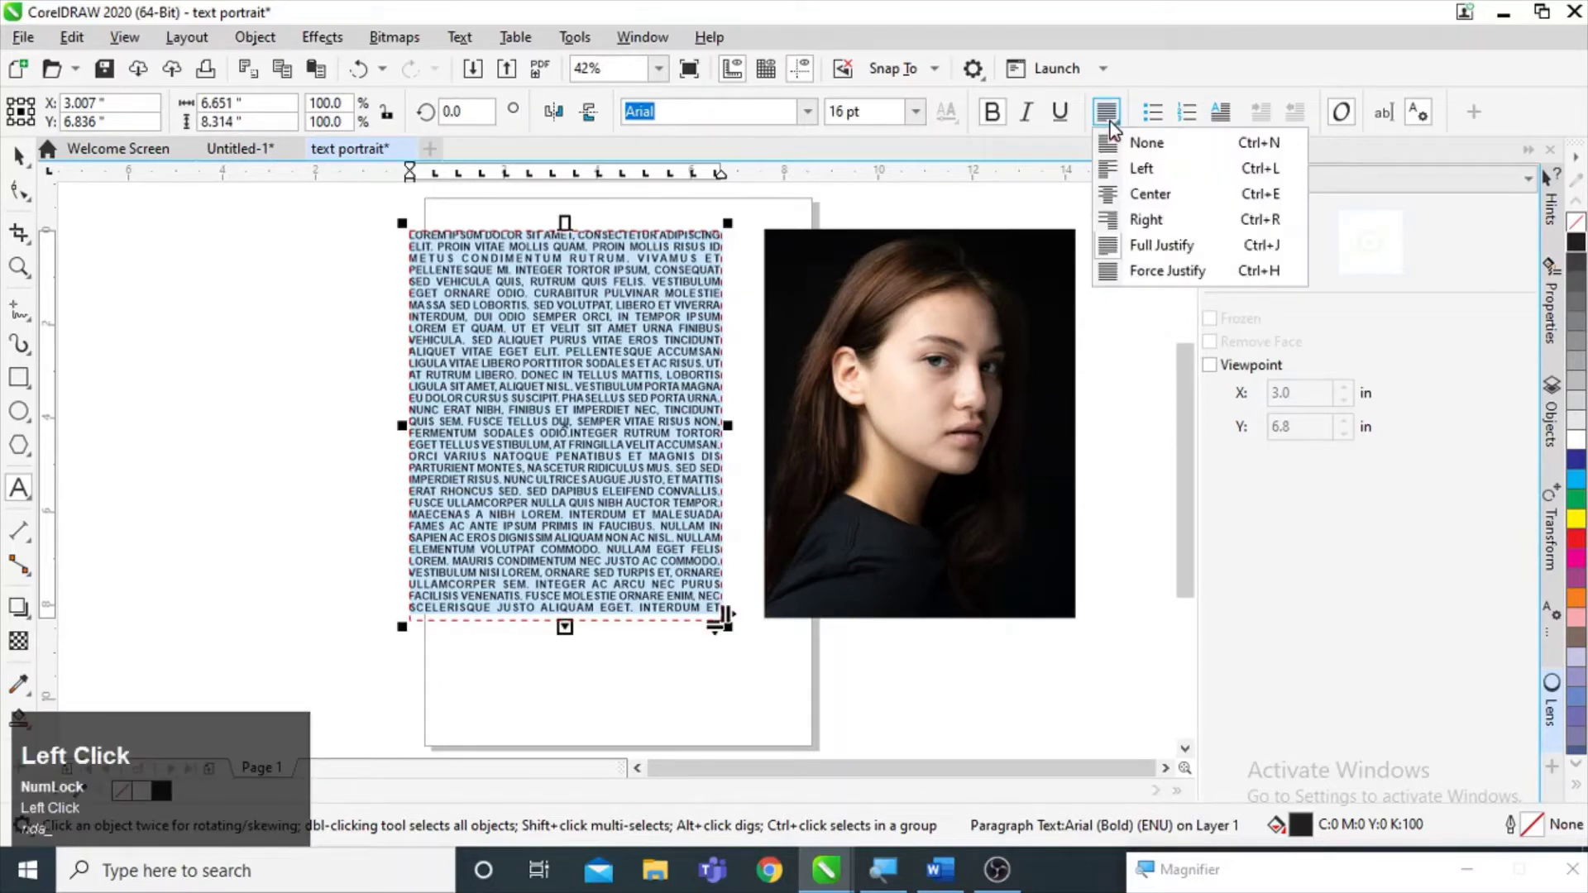
pyautogui.click(1153, 271)
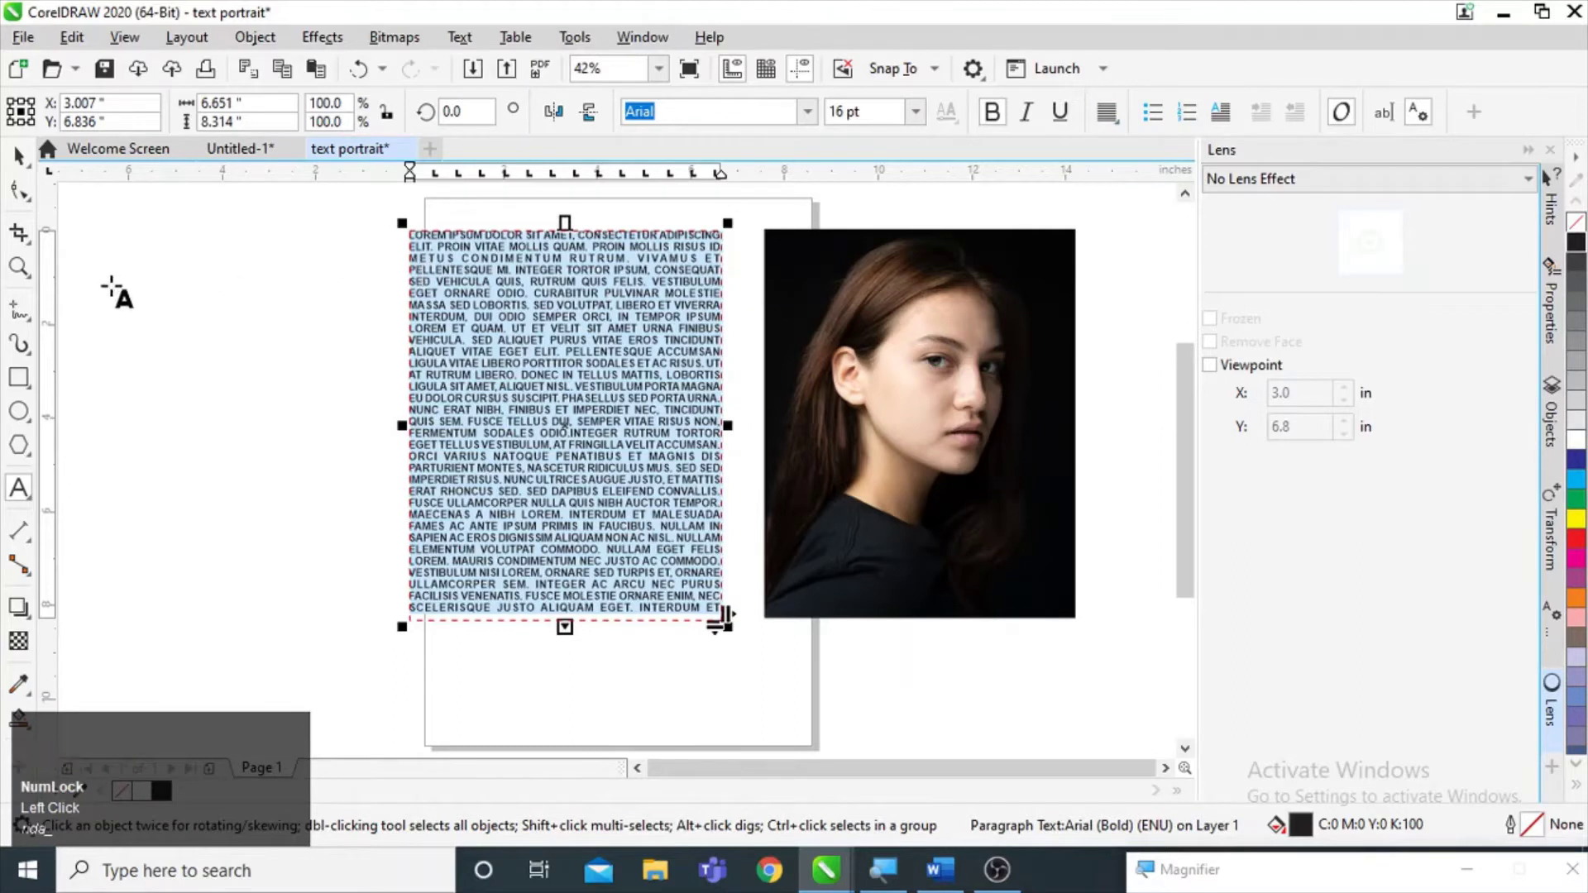
# - Tighten the paragraph's character spacing and line spacing using the Shape tool handles
pyautogui.click(17, 194)
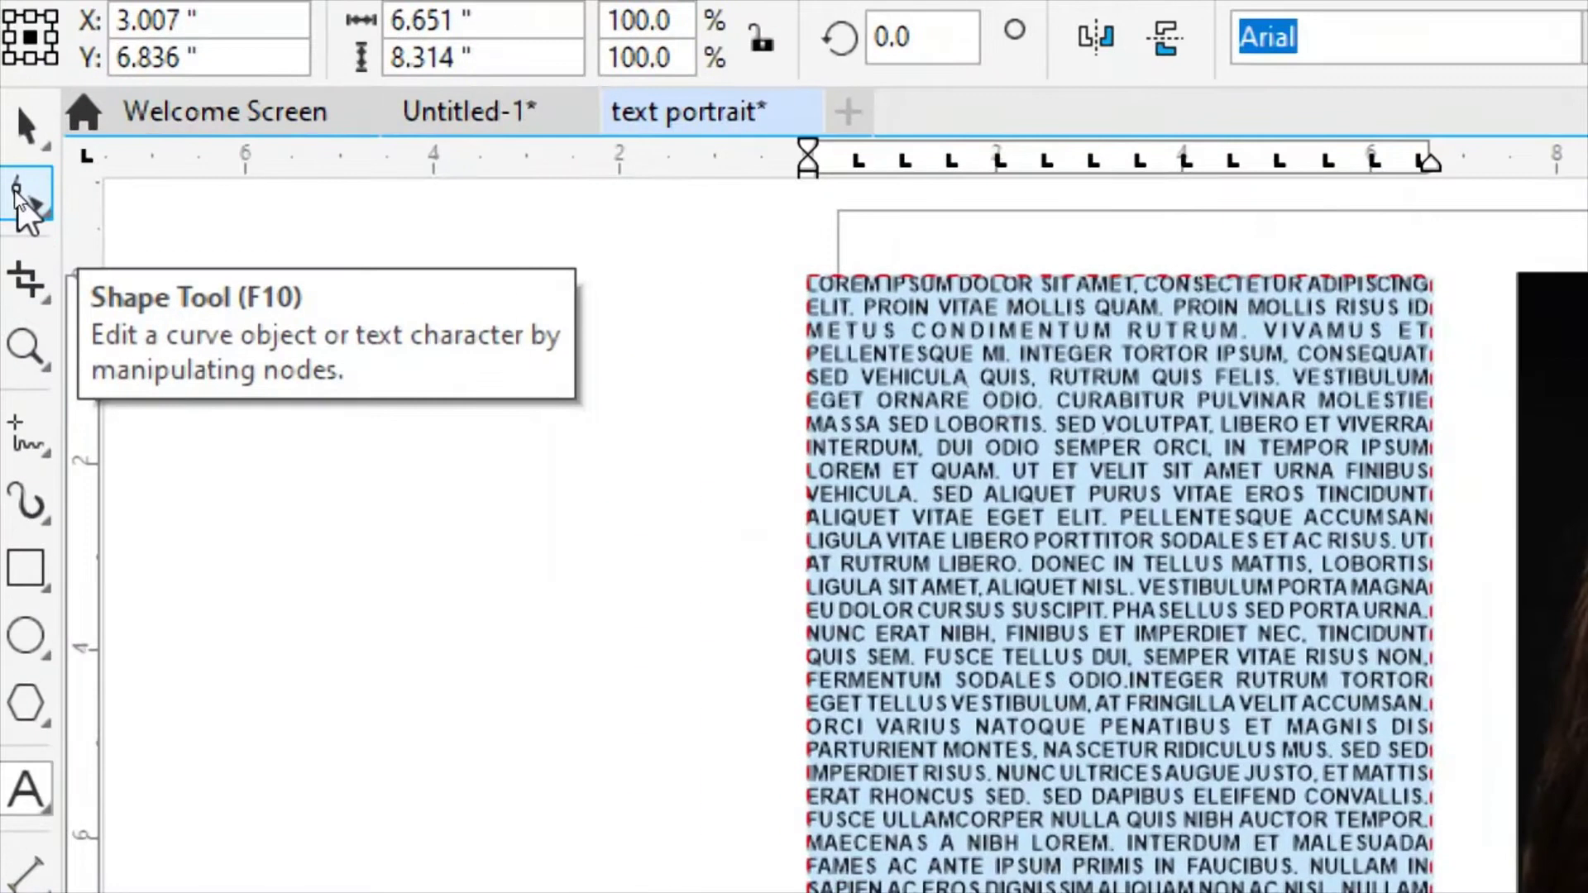
pyautogui.press('super+minus')
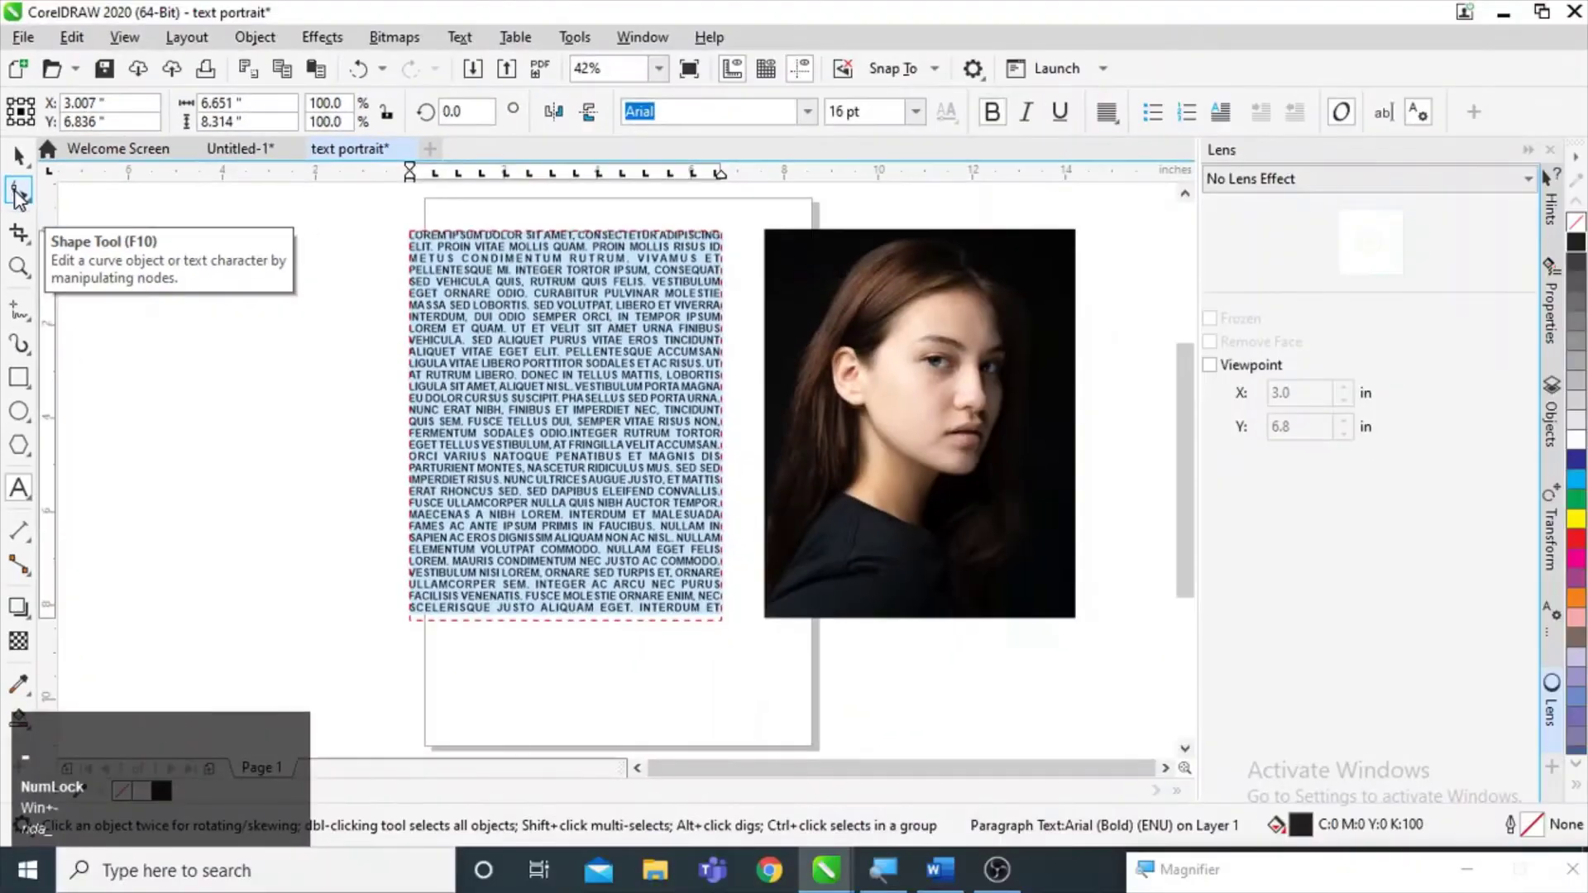
pyautogui.click(18, 195)
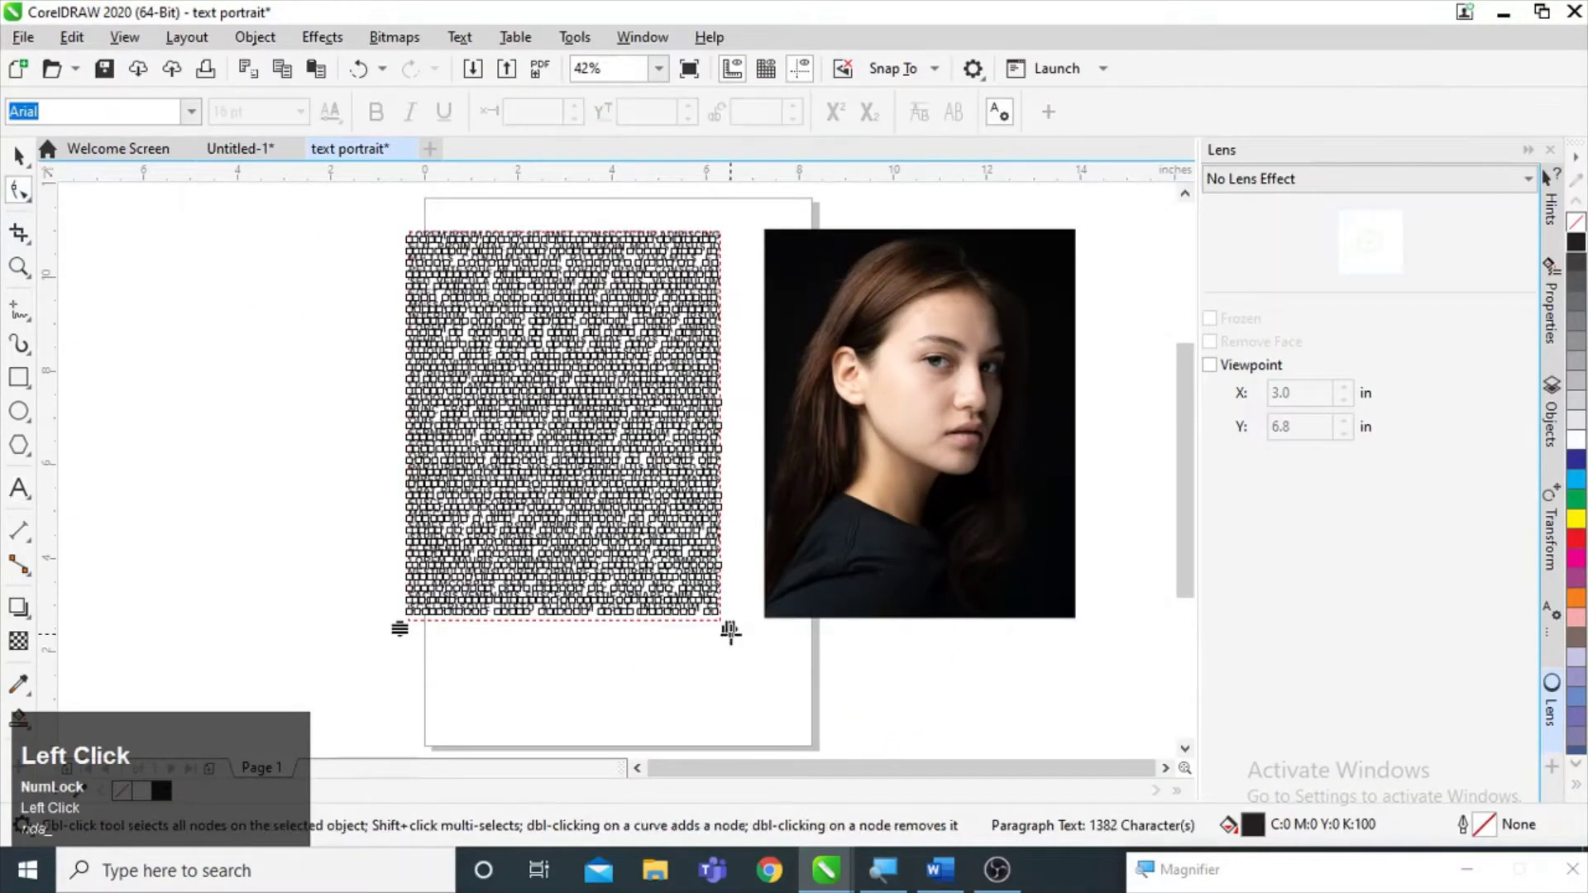
pyautogui.moveTo(731, 630); pyautogui.dragTo(661, 629)
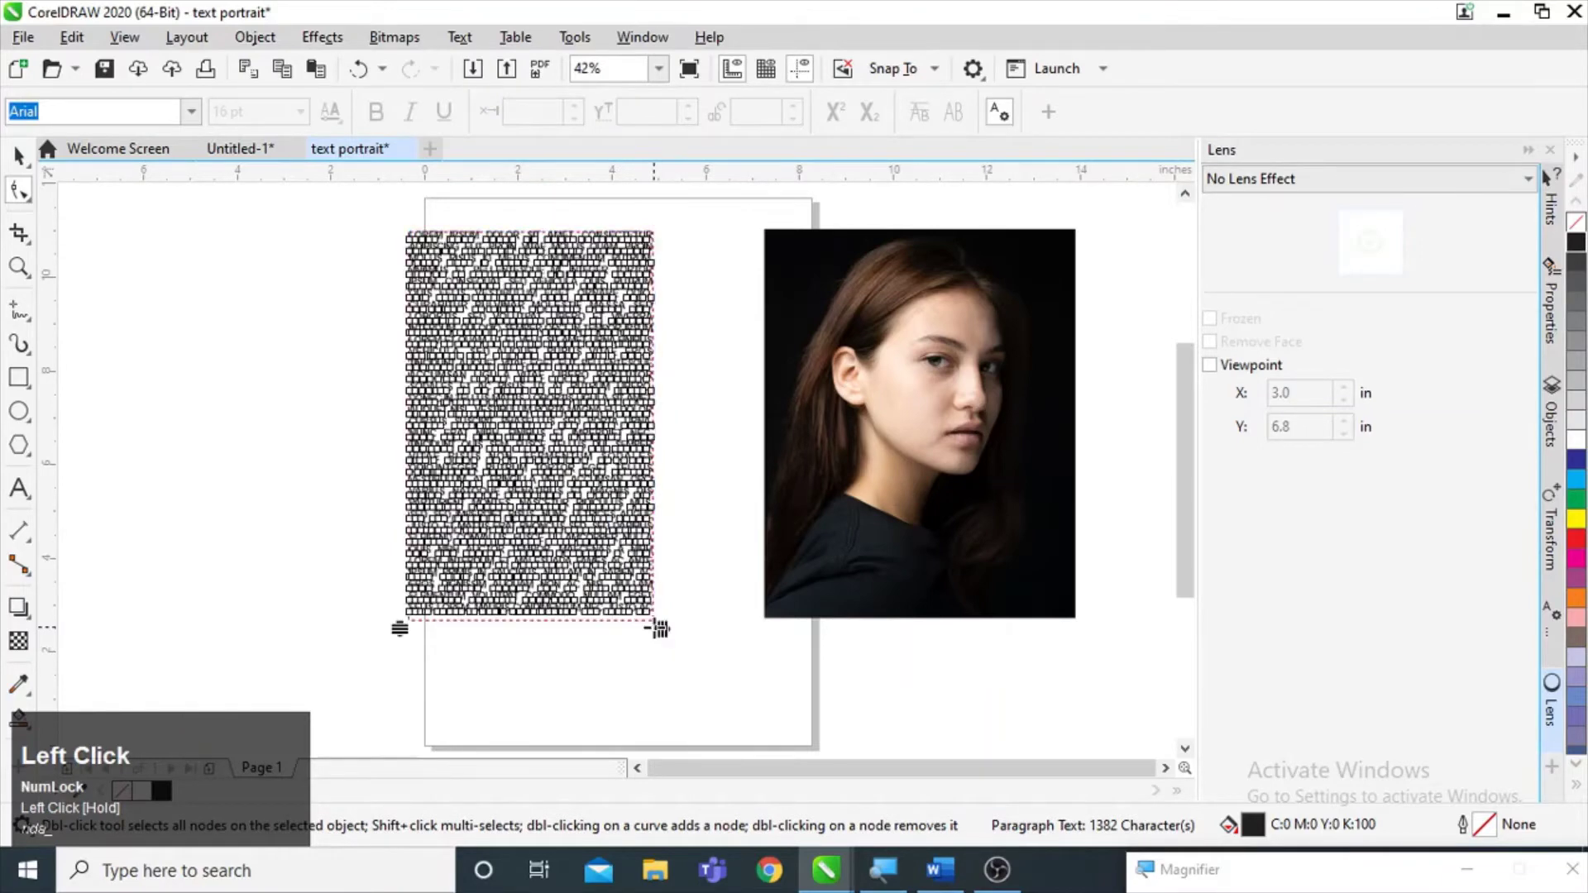
pyautogui.moveTo(397, 630)
pyautogui.mouseDown()
pyautogui.moveTo(390, 575)
pyautogui.moveTo(398, 585)
pyautogui.mouseUp()
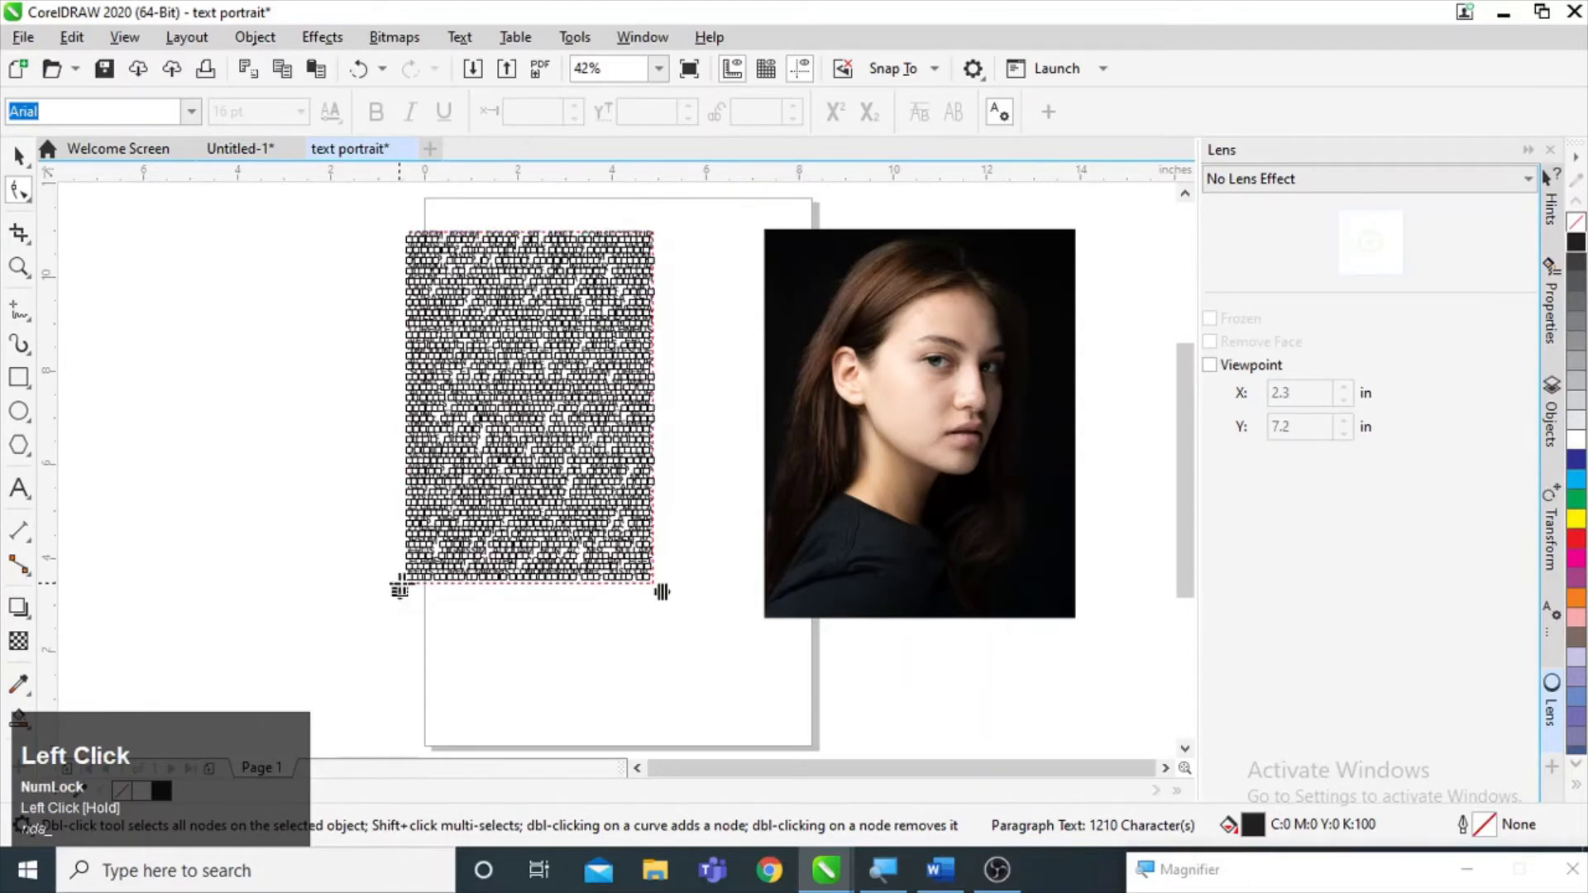
# - Enlarge the text frame, trim it to the photo's height, and park it left of the page
pyautogui.click(18, 154)
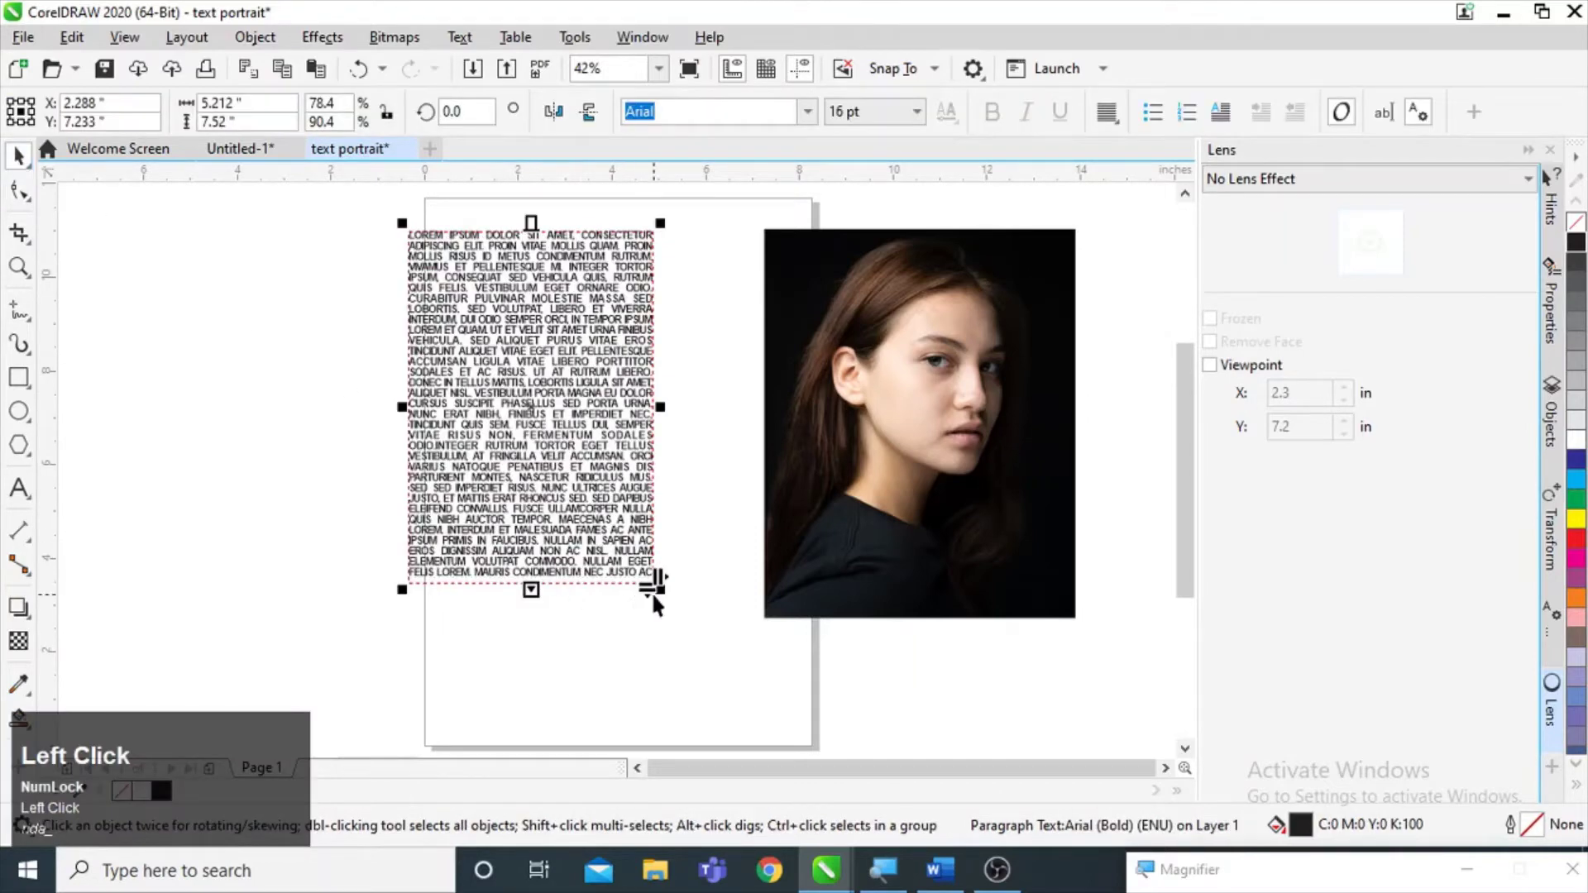
pyautogui.moveTo(658, 587); pyautogui.dragTo(836, 682)
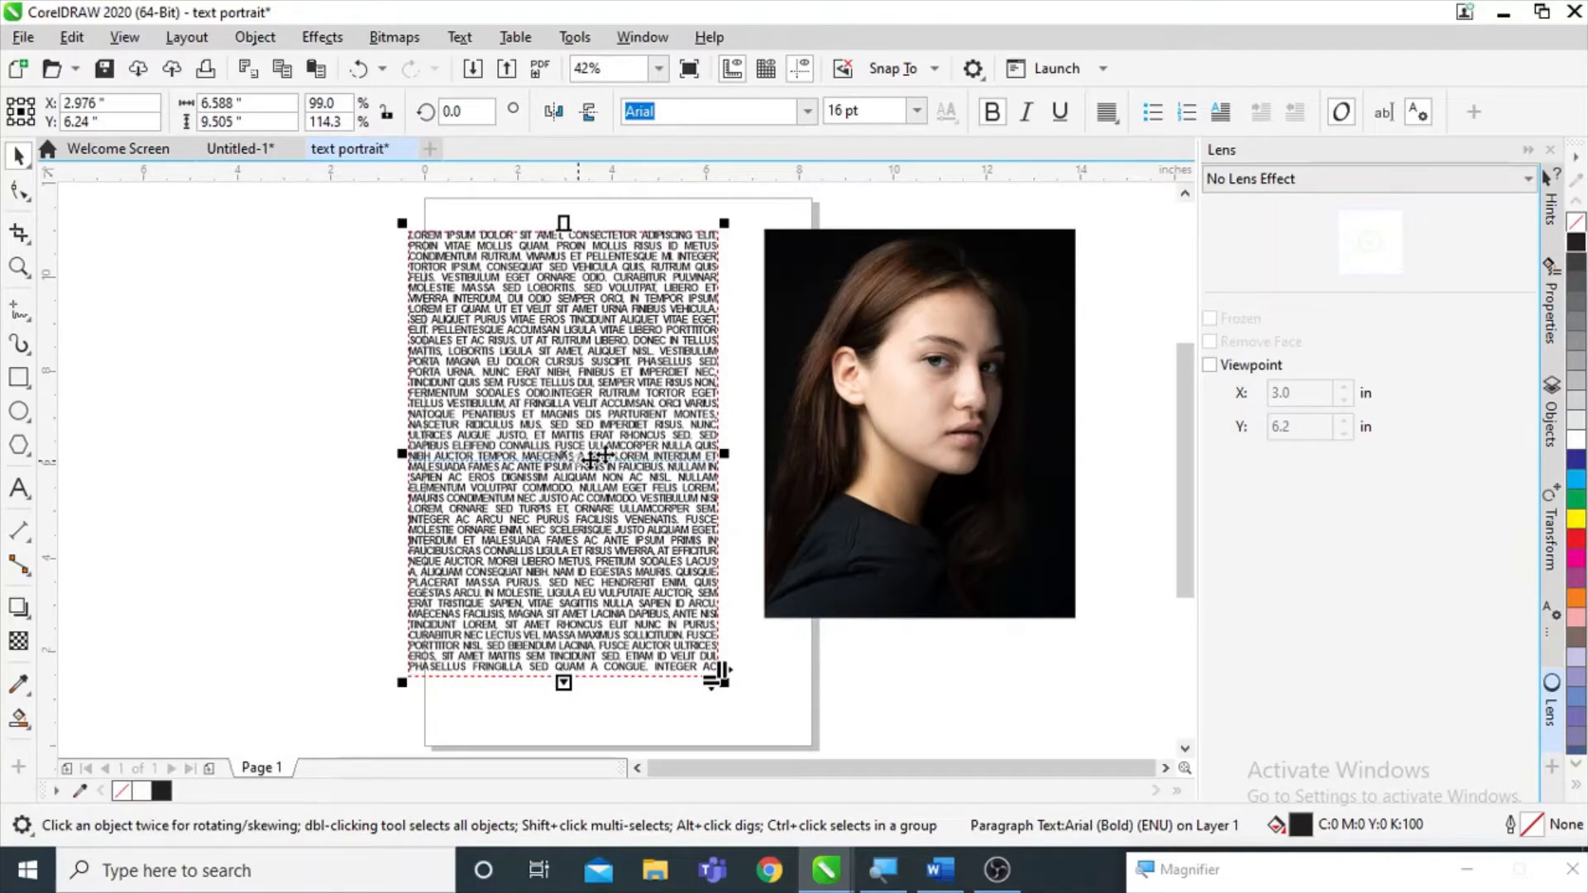
pyautogui.click(570, 444)
pyautogui.moveTo(570, 445); pyautogui.dragTo(926, 440)
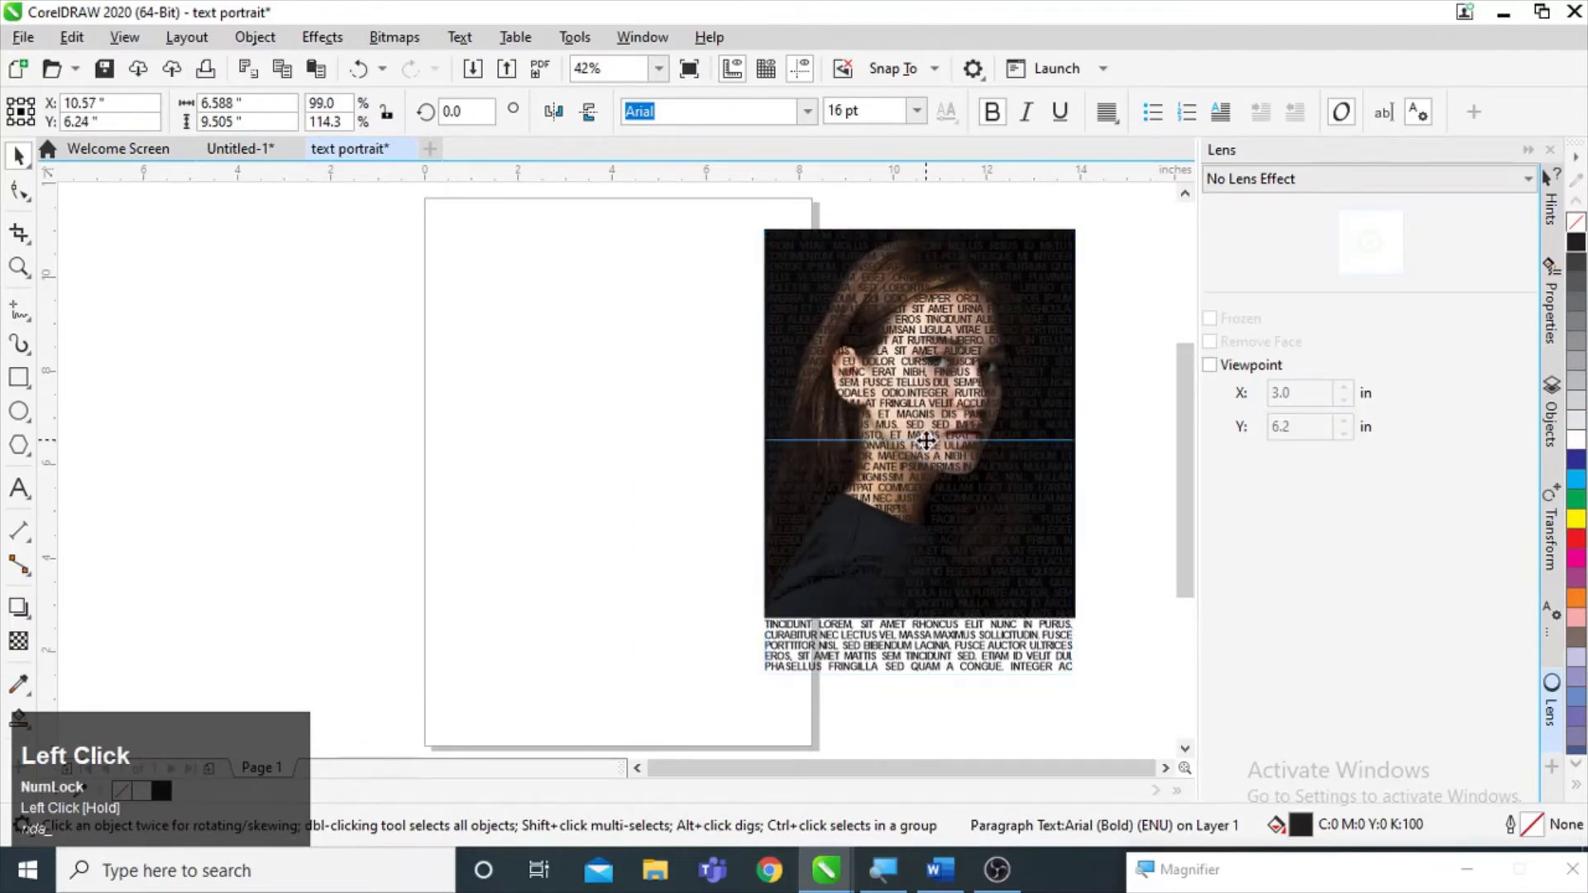
pyautogui.moveTo(916, 685); pyautogui.dragTo(917, 626)
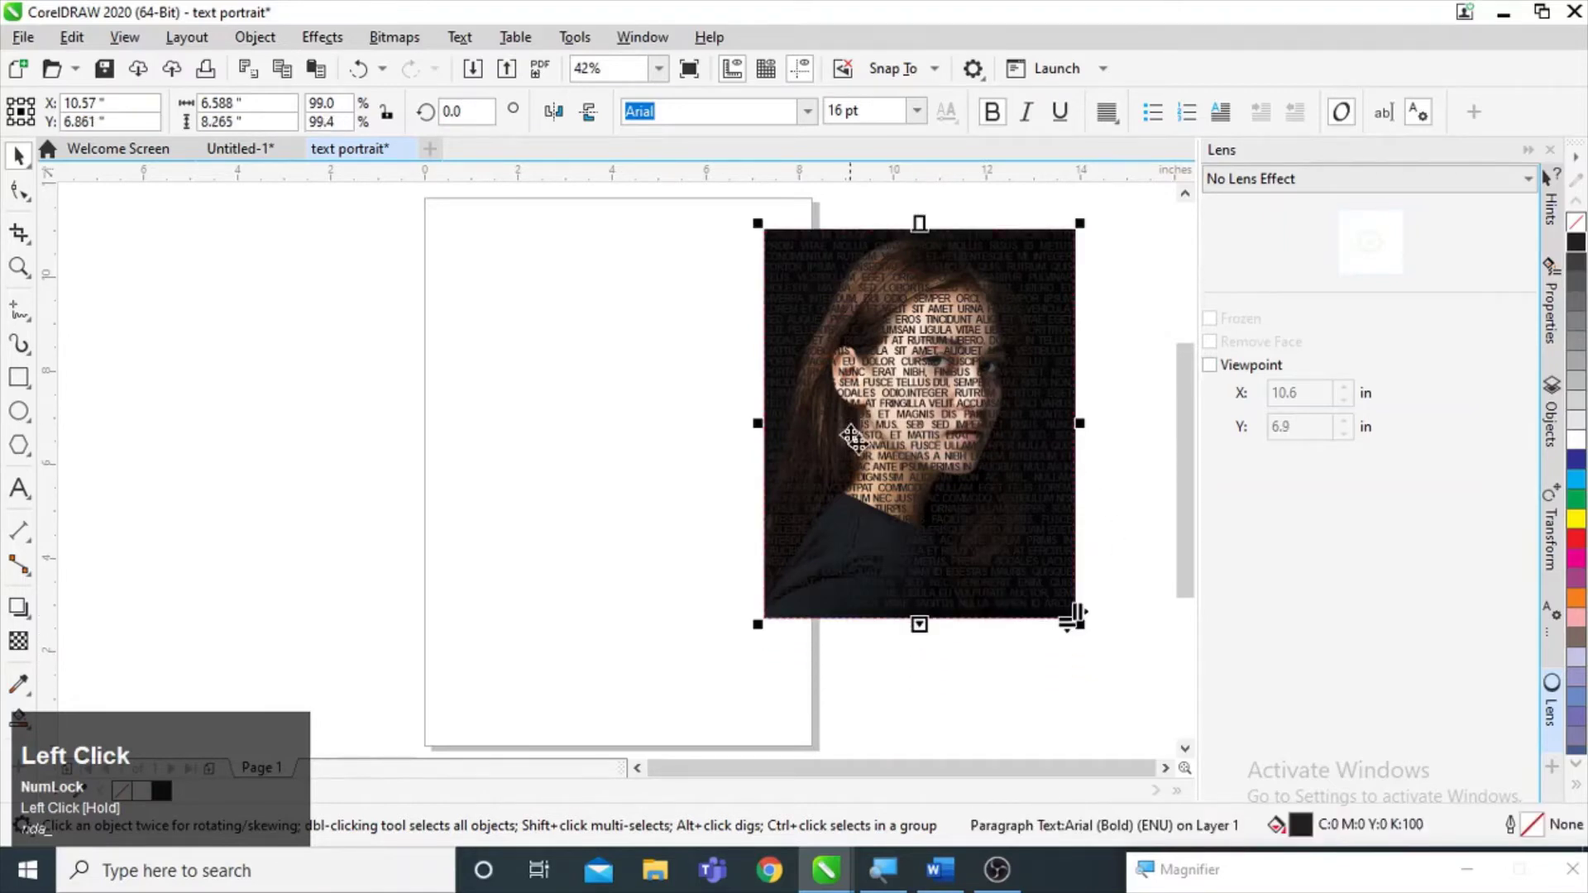
pyautogui.moveTo(912, 416); pyautogui.dragTo(244, 410)
# - Move the portrait onto the page and convert it to a 300 dpi Grayscale (8-bit) bitmap
pyautogui.click(900, 364)
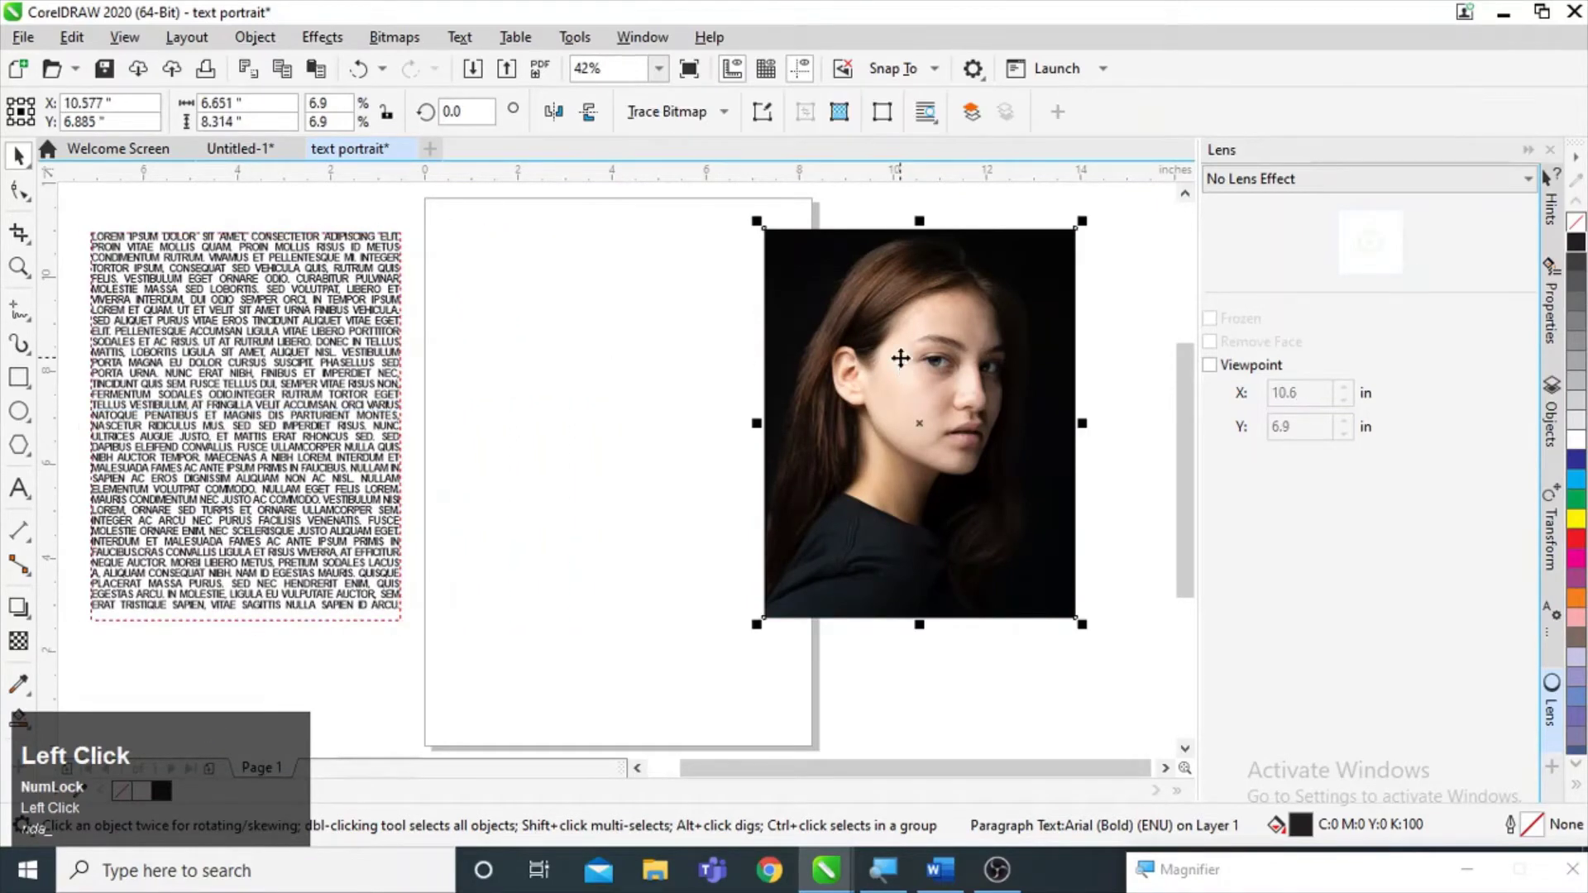
pyautogui.moveTo(927, 409)
pyautogui.mouseDown()
pyautogui.moveTo(720, 426)
pyautogui.moveTo(626, 413)
pyautogui.mouseUp()
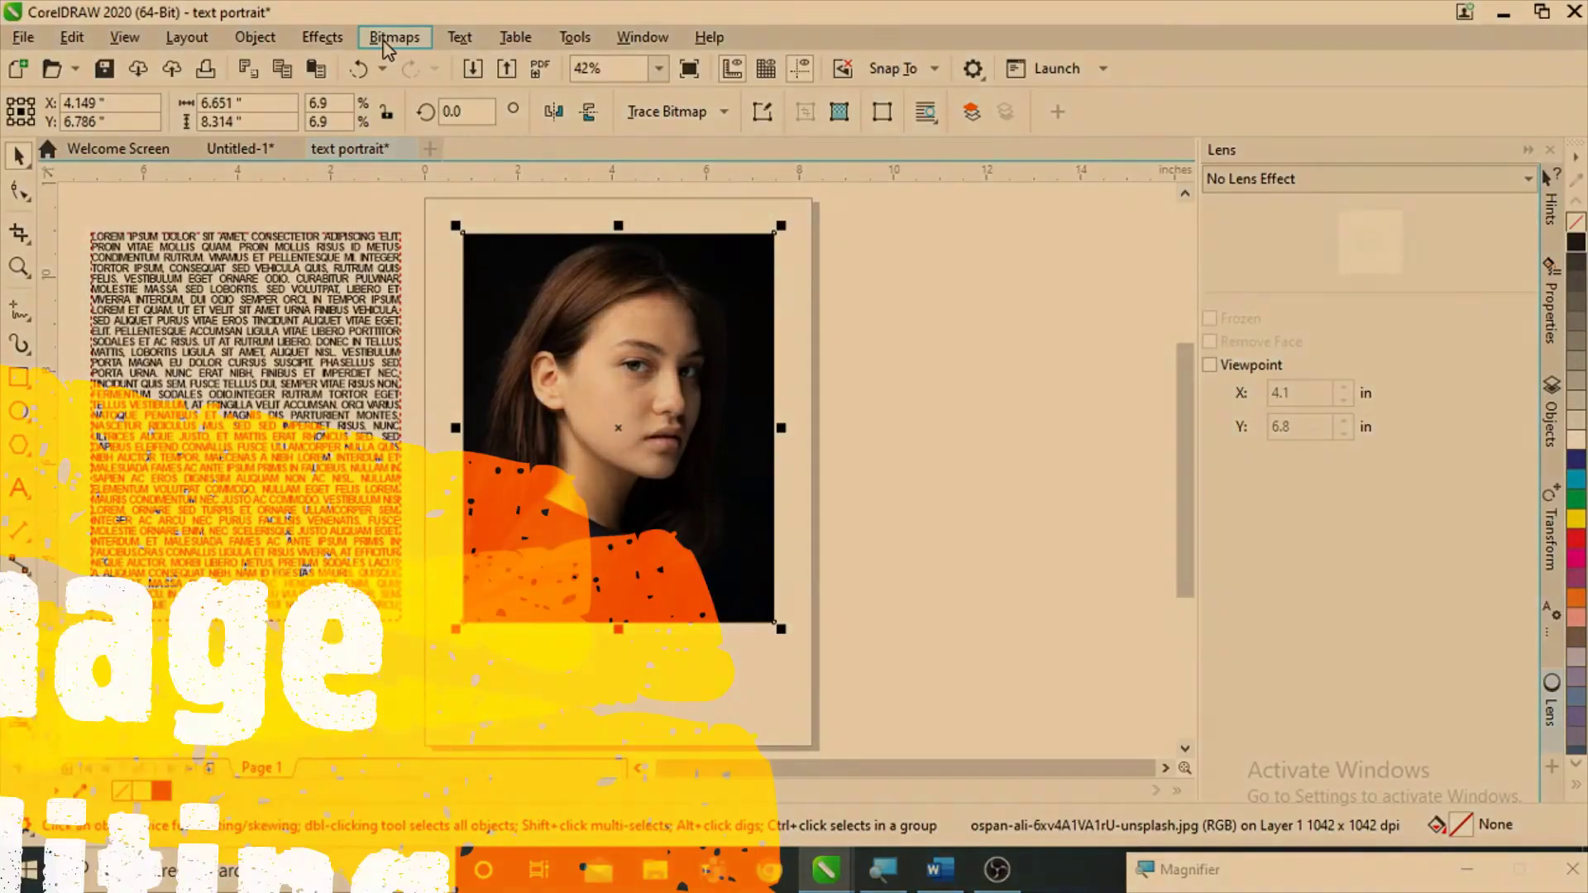
pyautogui.click(389, 37)
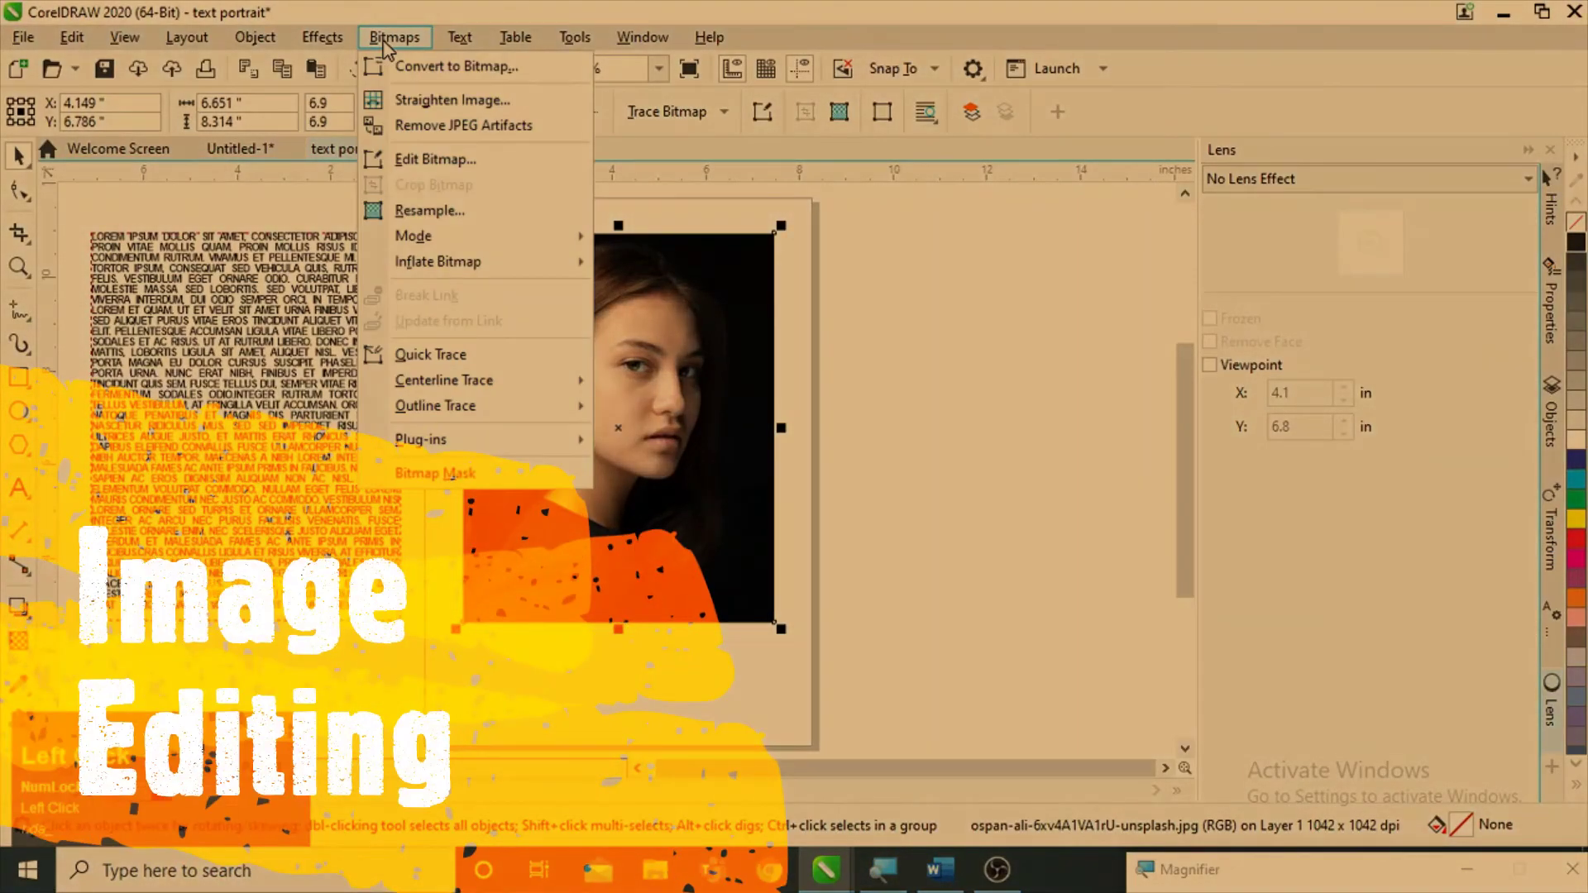
pyautogui.click(434, 70)
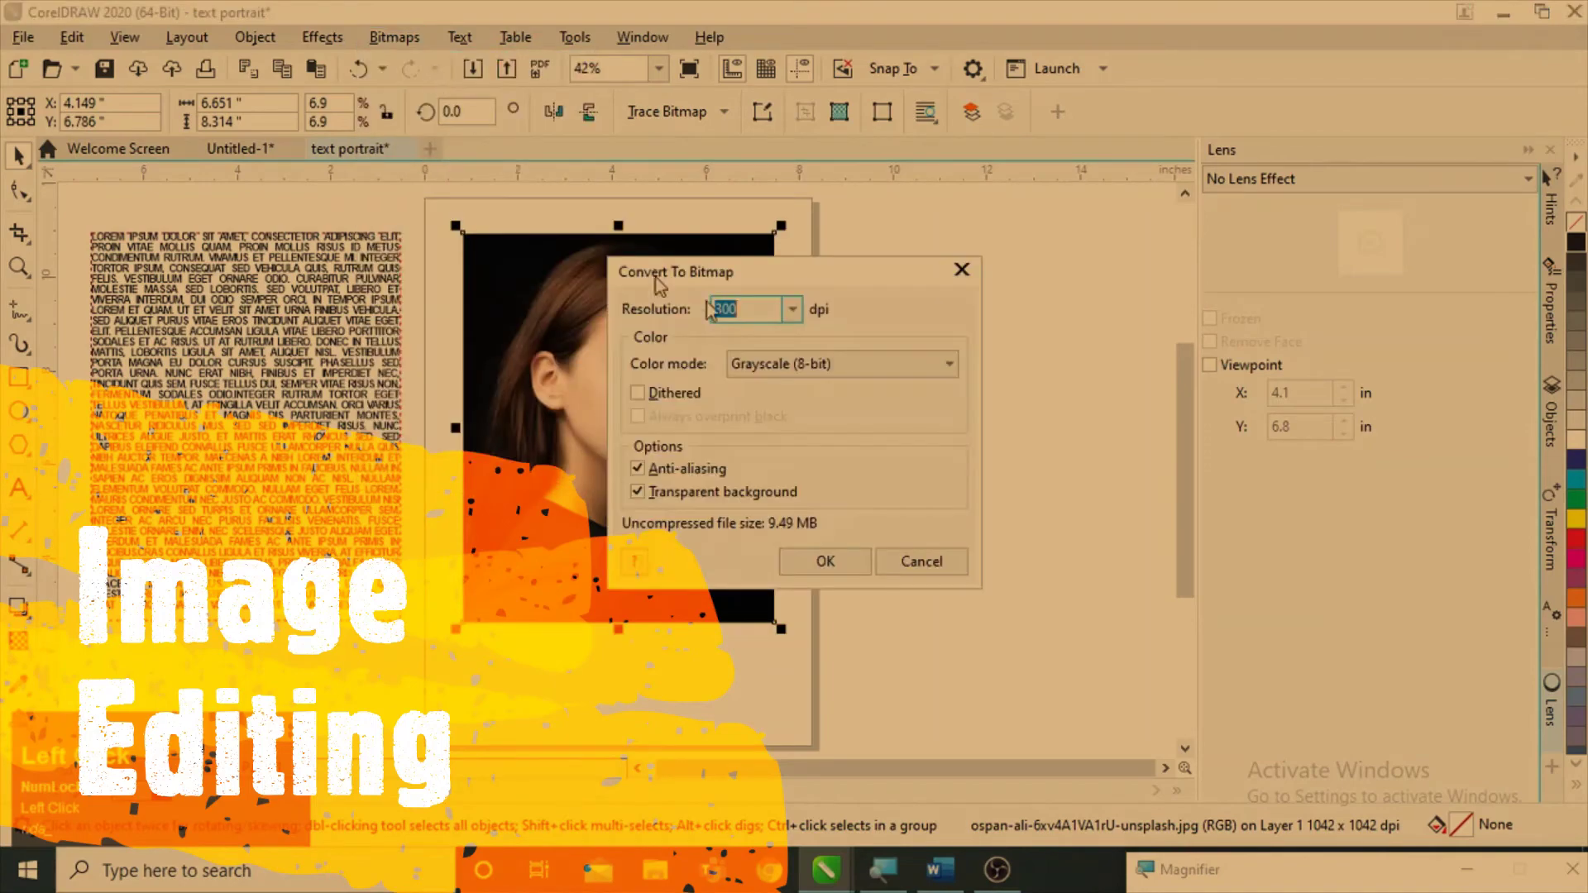
pyautogui.moveTo(866, 271); pyautogui.dragTo(961, 246)
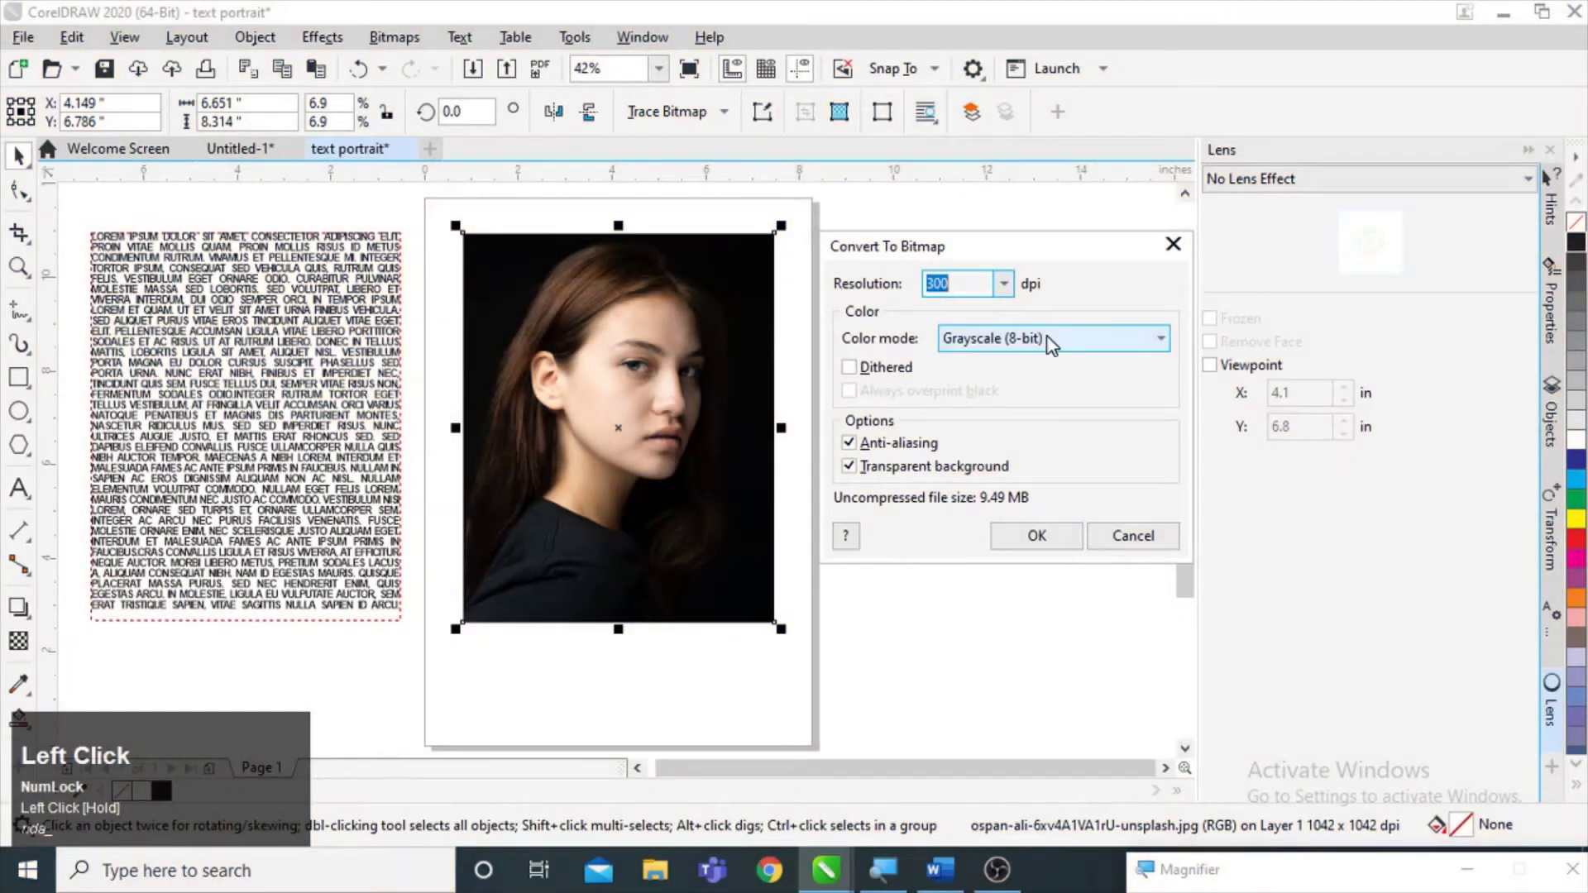
pyautogui.click(1061, 335)
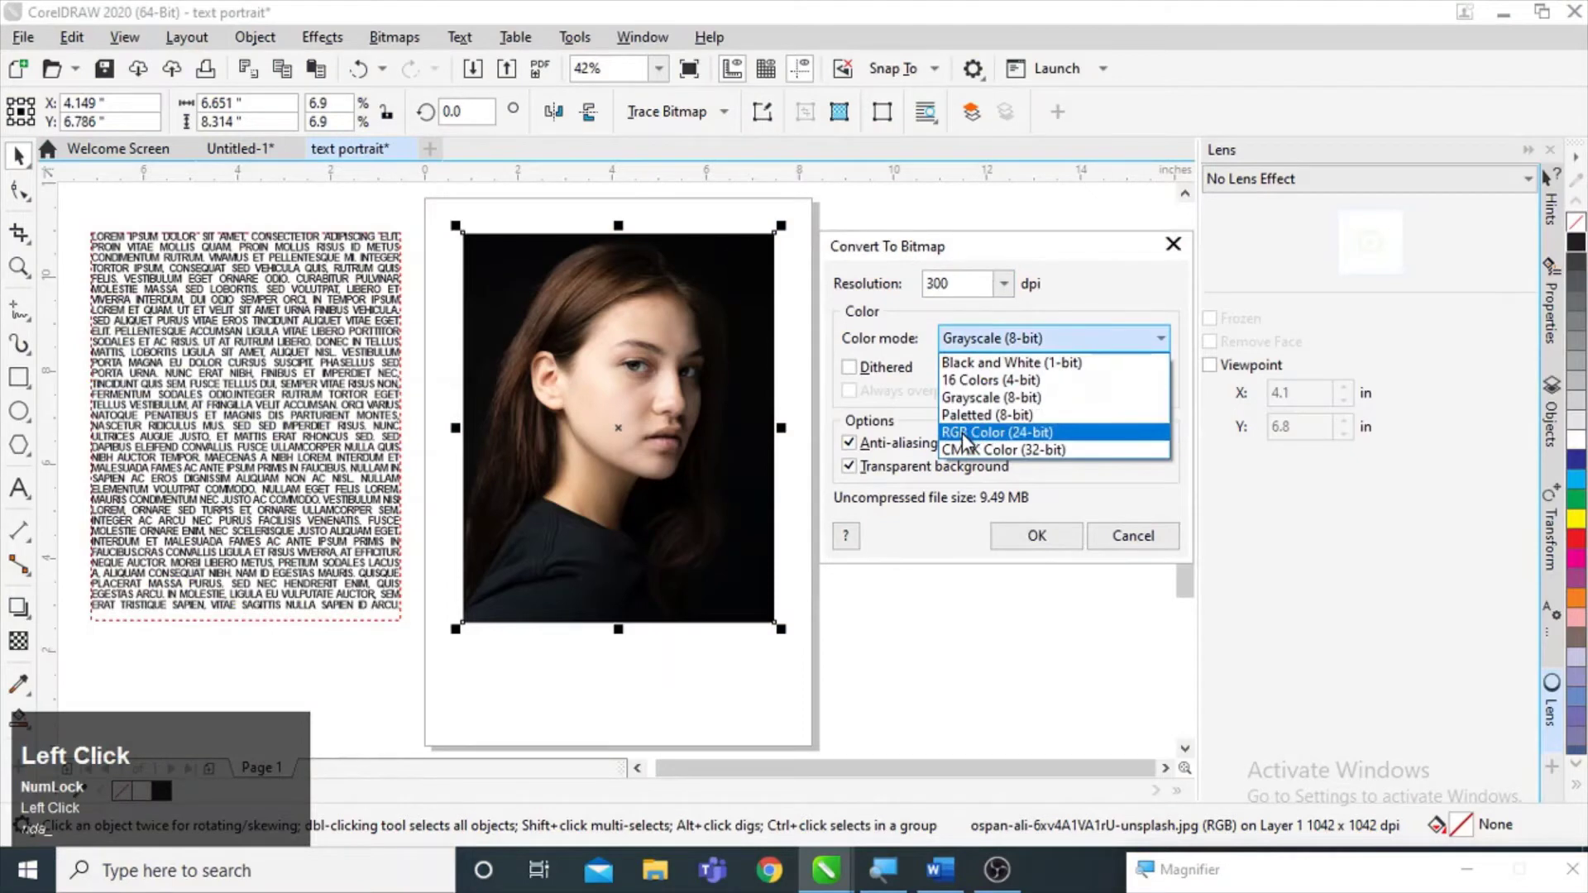
pyautogui.click(989, 399)
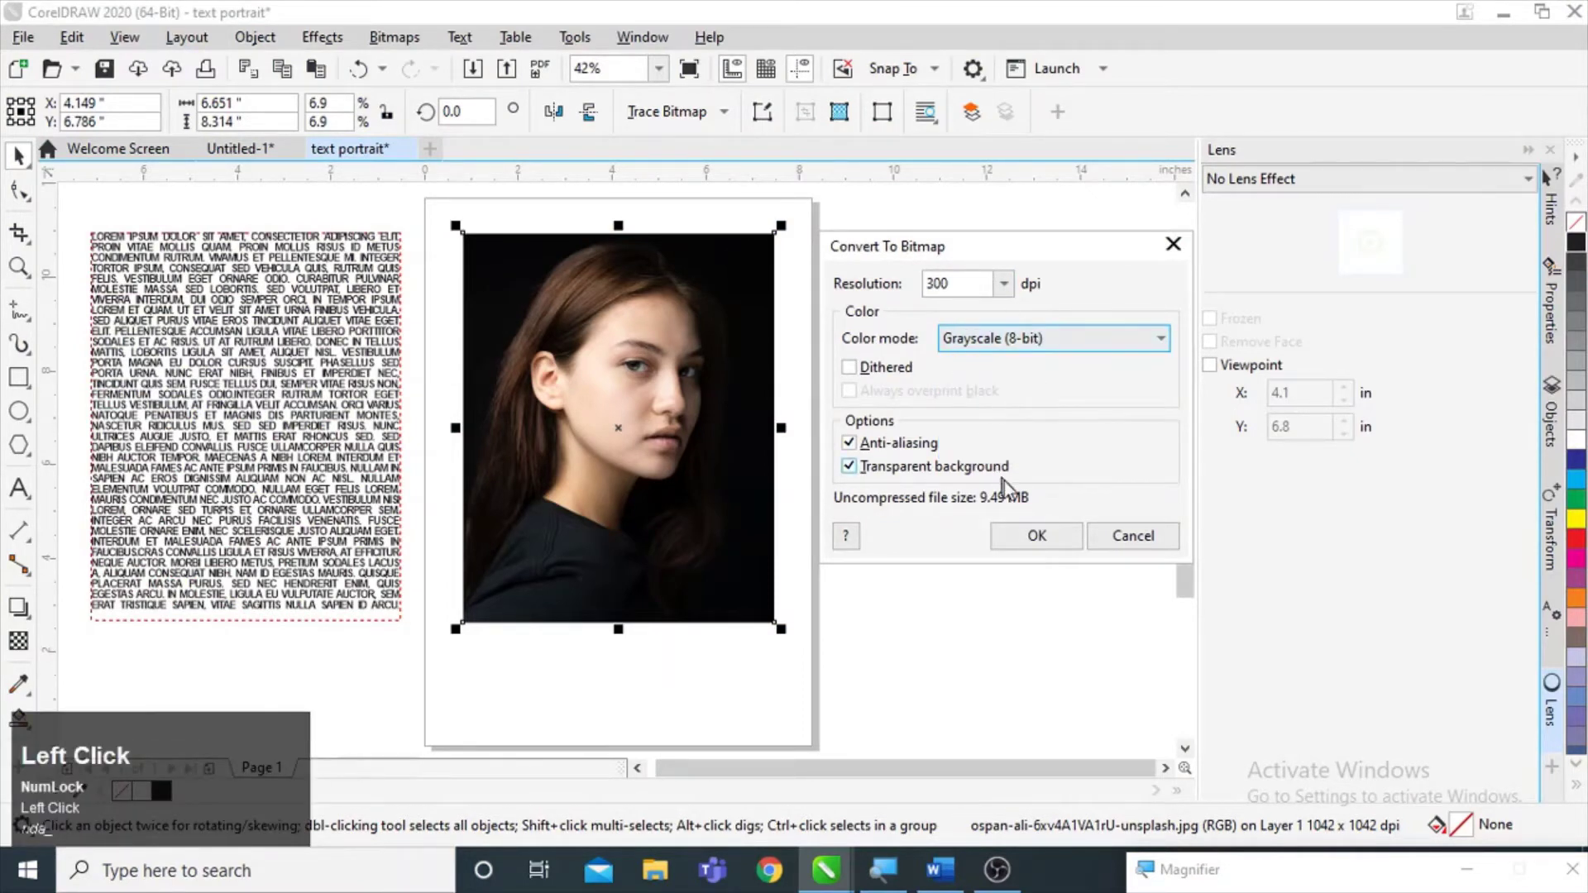
pyautogui.click(1037, 538)
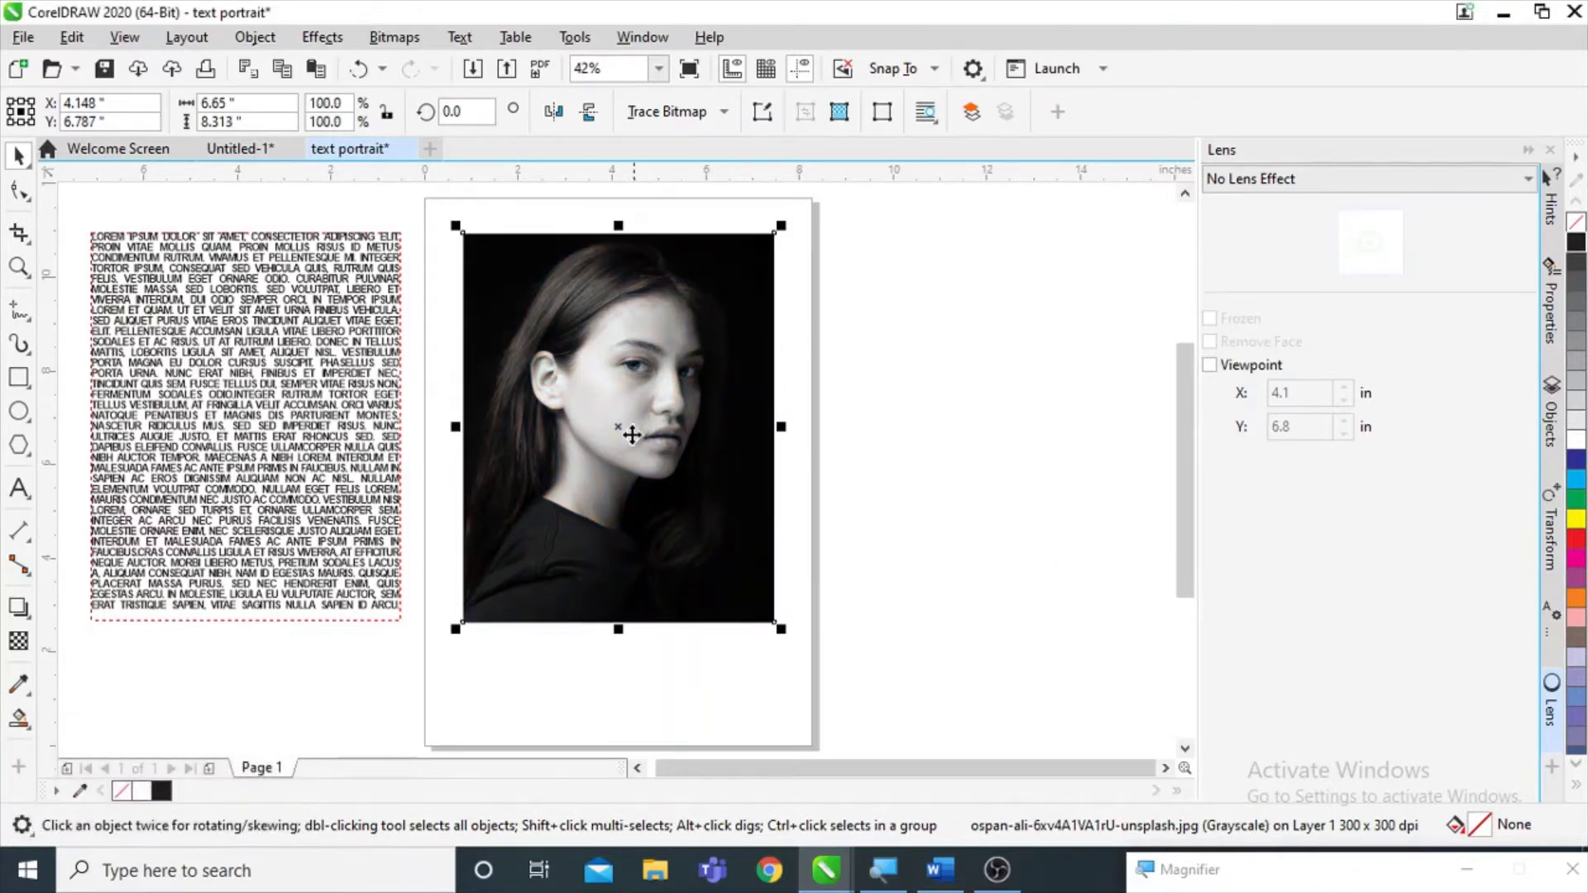
pyautogui.moveTo(628, 412); pyautogui.dragTo(632, 410)
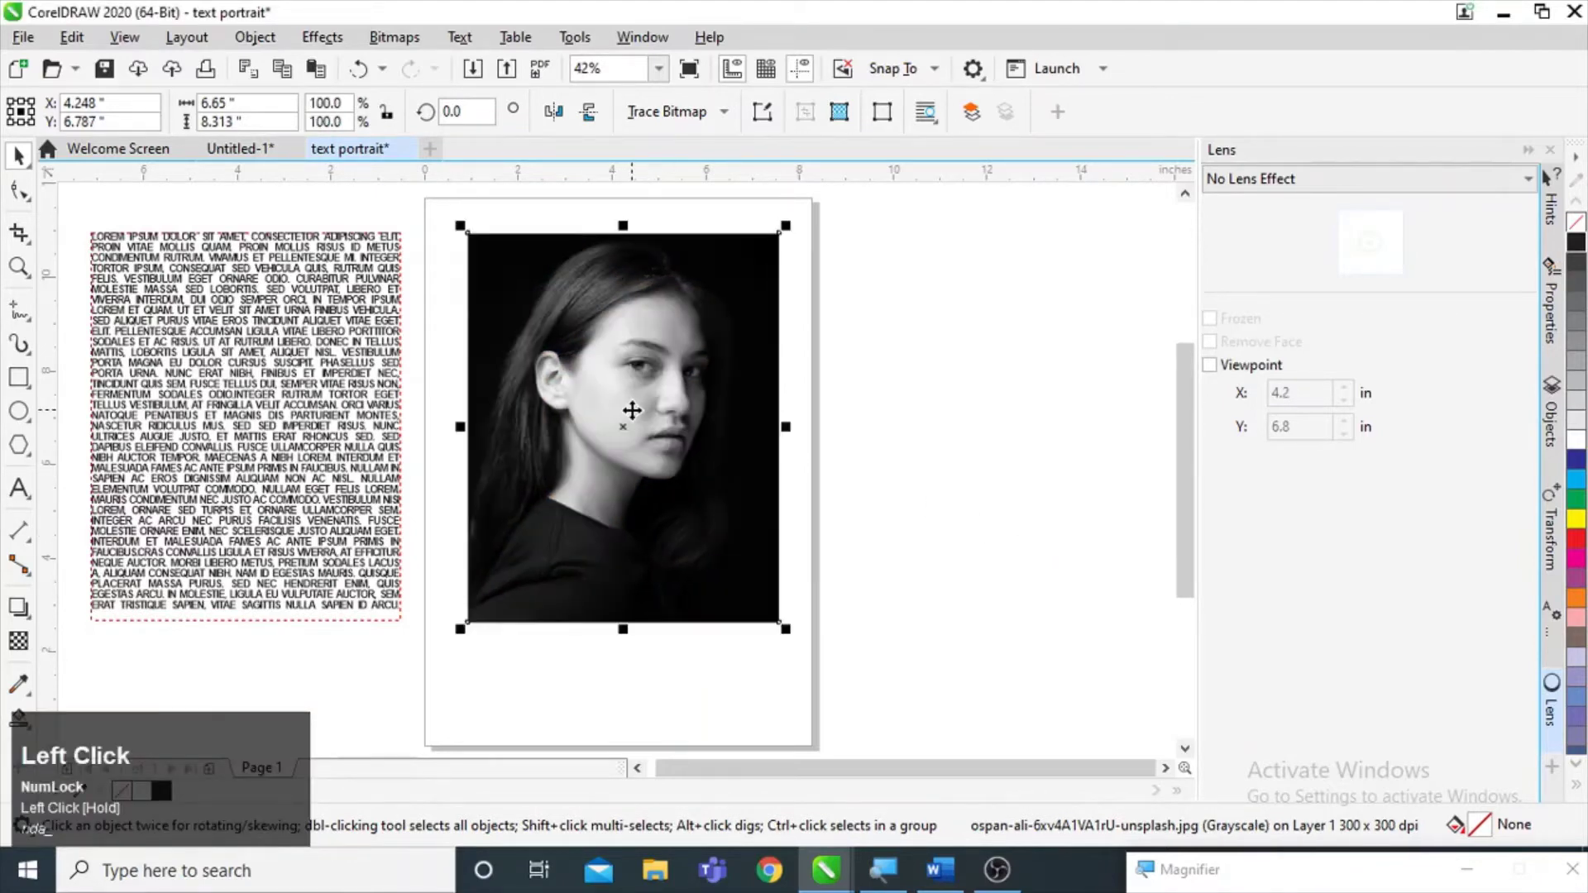
# - Posterize the grayscale portrait at level 13
pyautogui.click(324, 34)
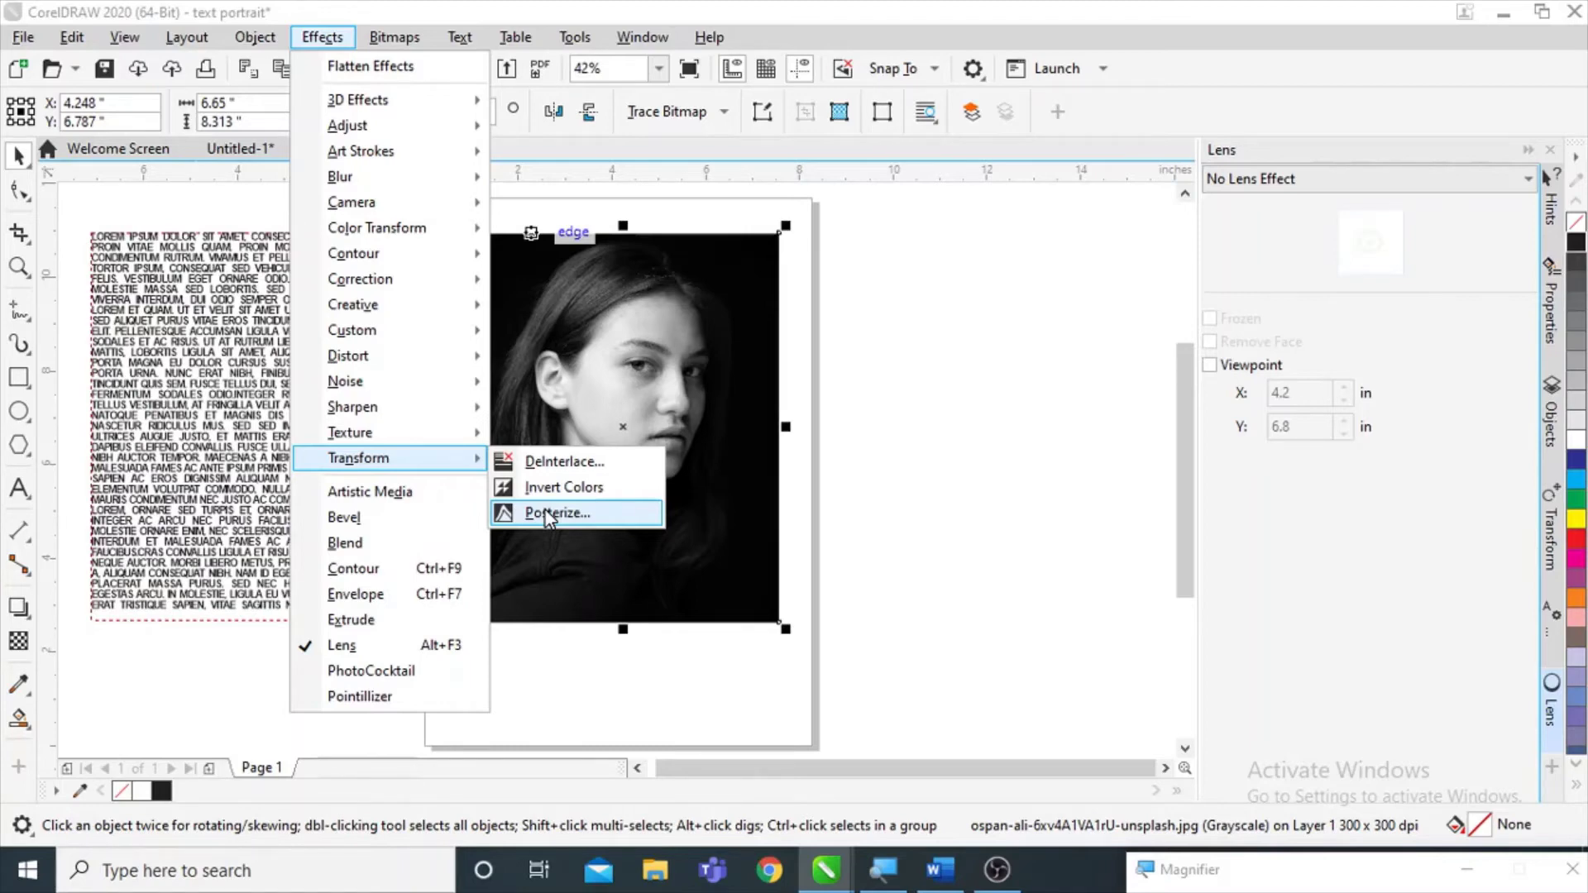
pyautogui.click(602, 514)
pyautogui.moveTo(826, 355); pyautogui.dragTo(1105, 332)
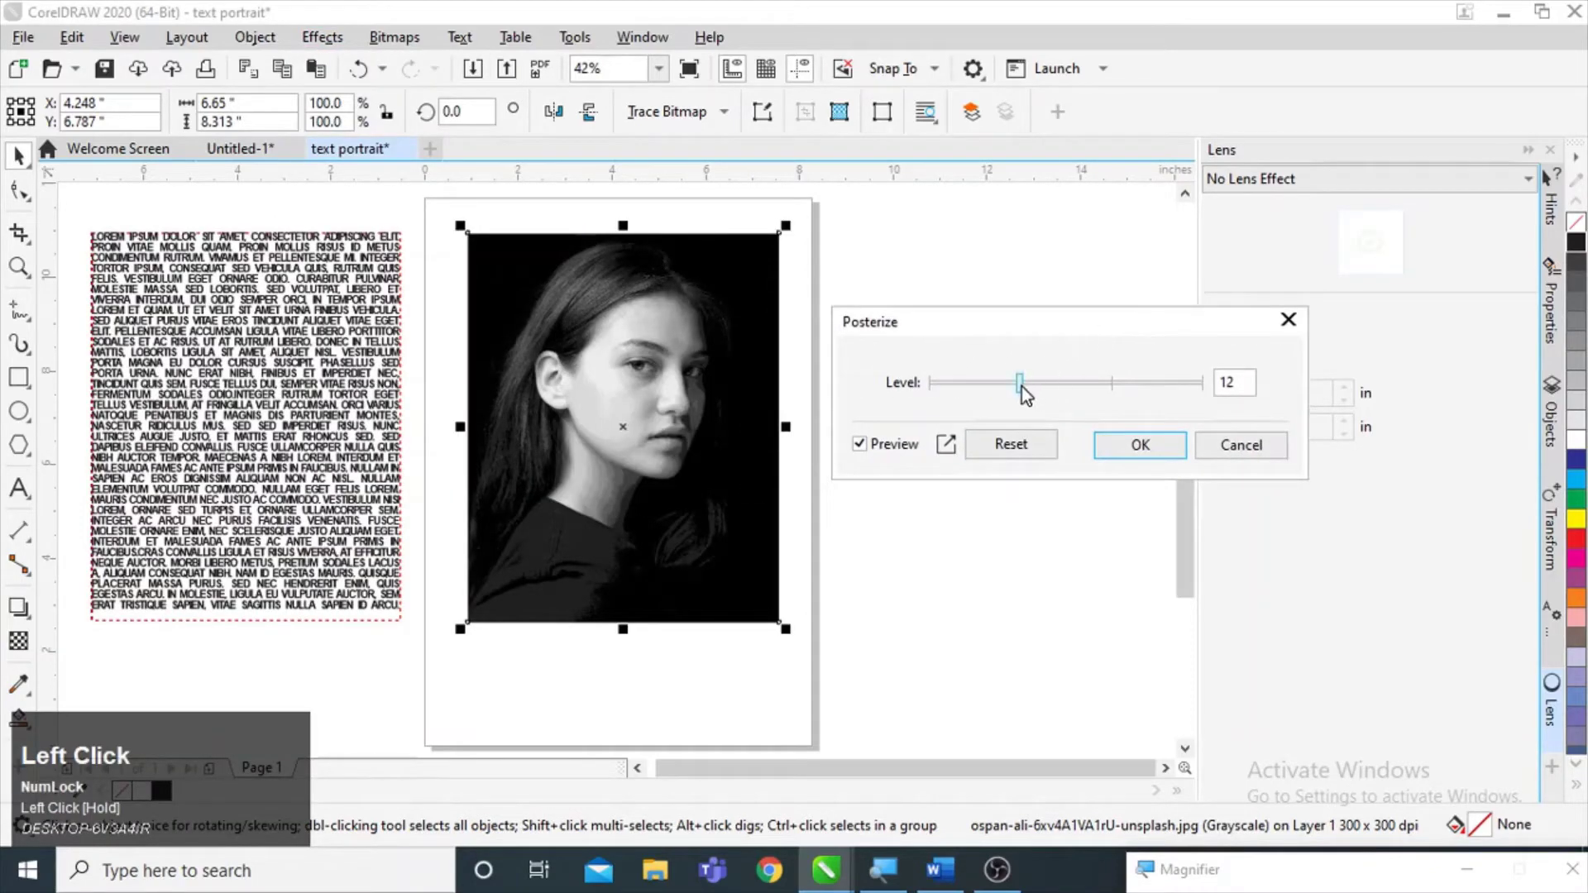
pyautogui.moveTo(1019, 385); pyautogui.dragTo(1026, 387)
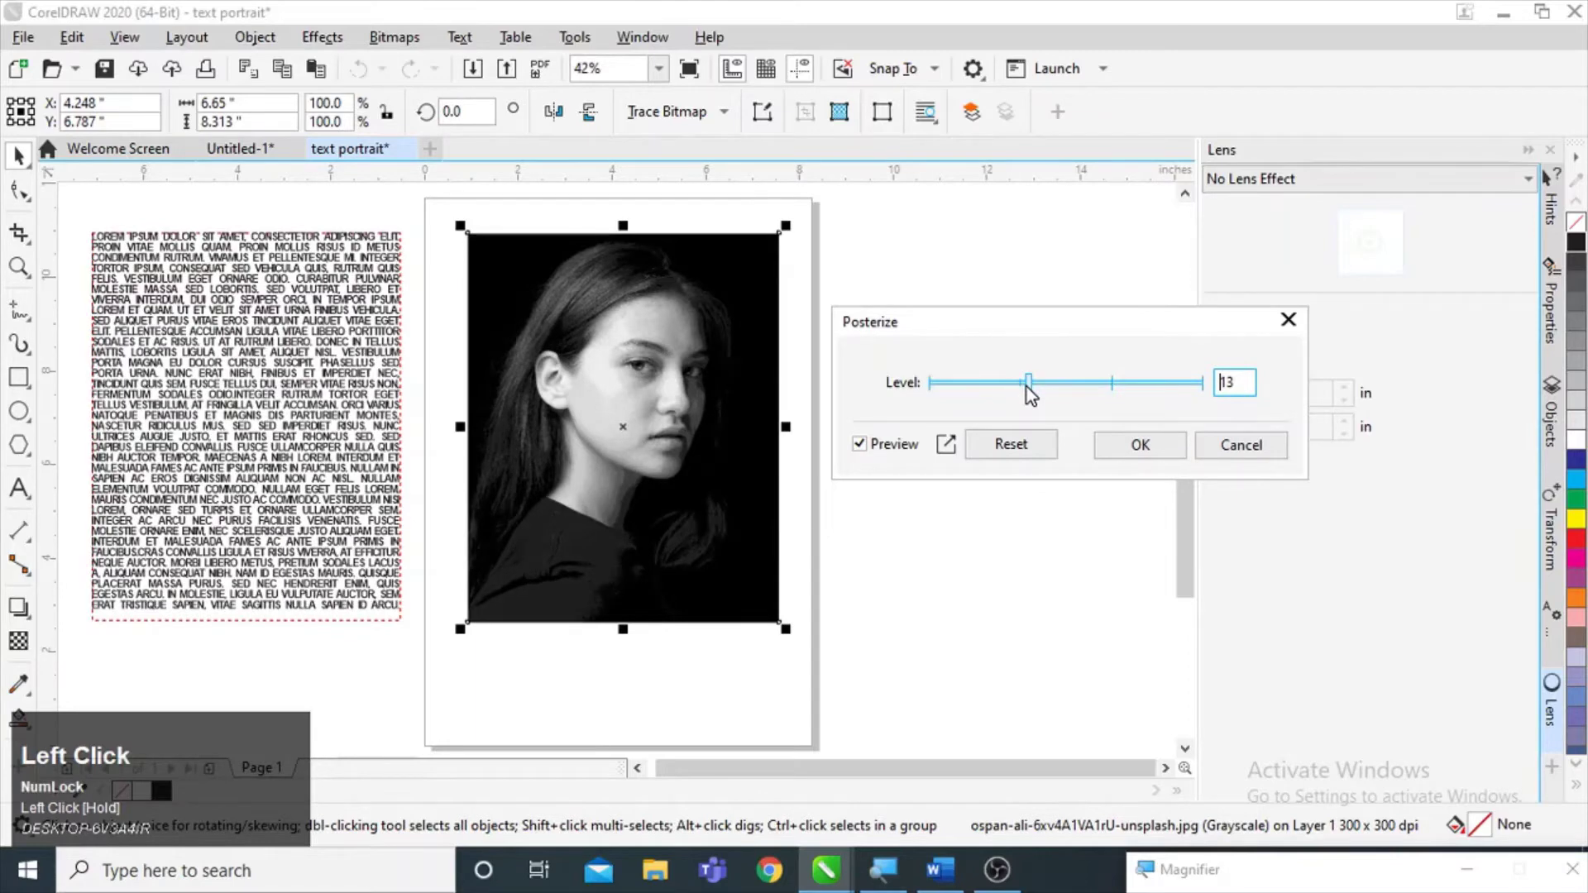
pyautogui.click(1148, 452)
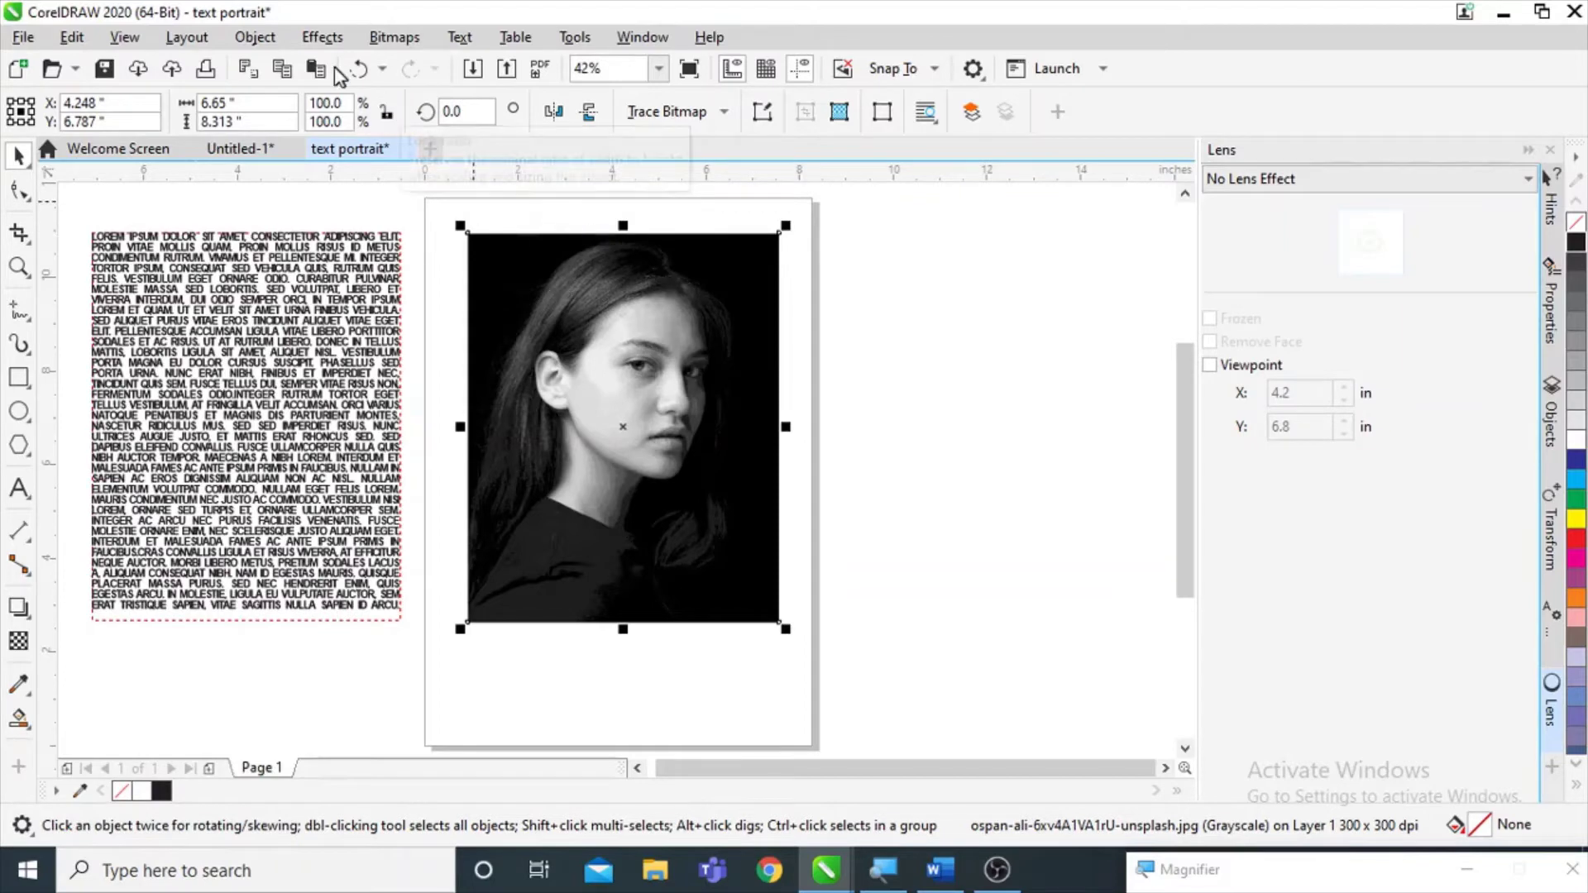
# - Lower the portrait's intensity to 46, then move the photo right of the page
pyautogui.click(325, 37)
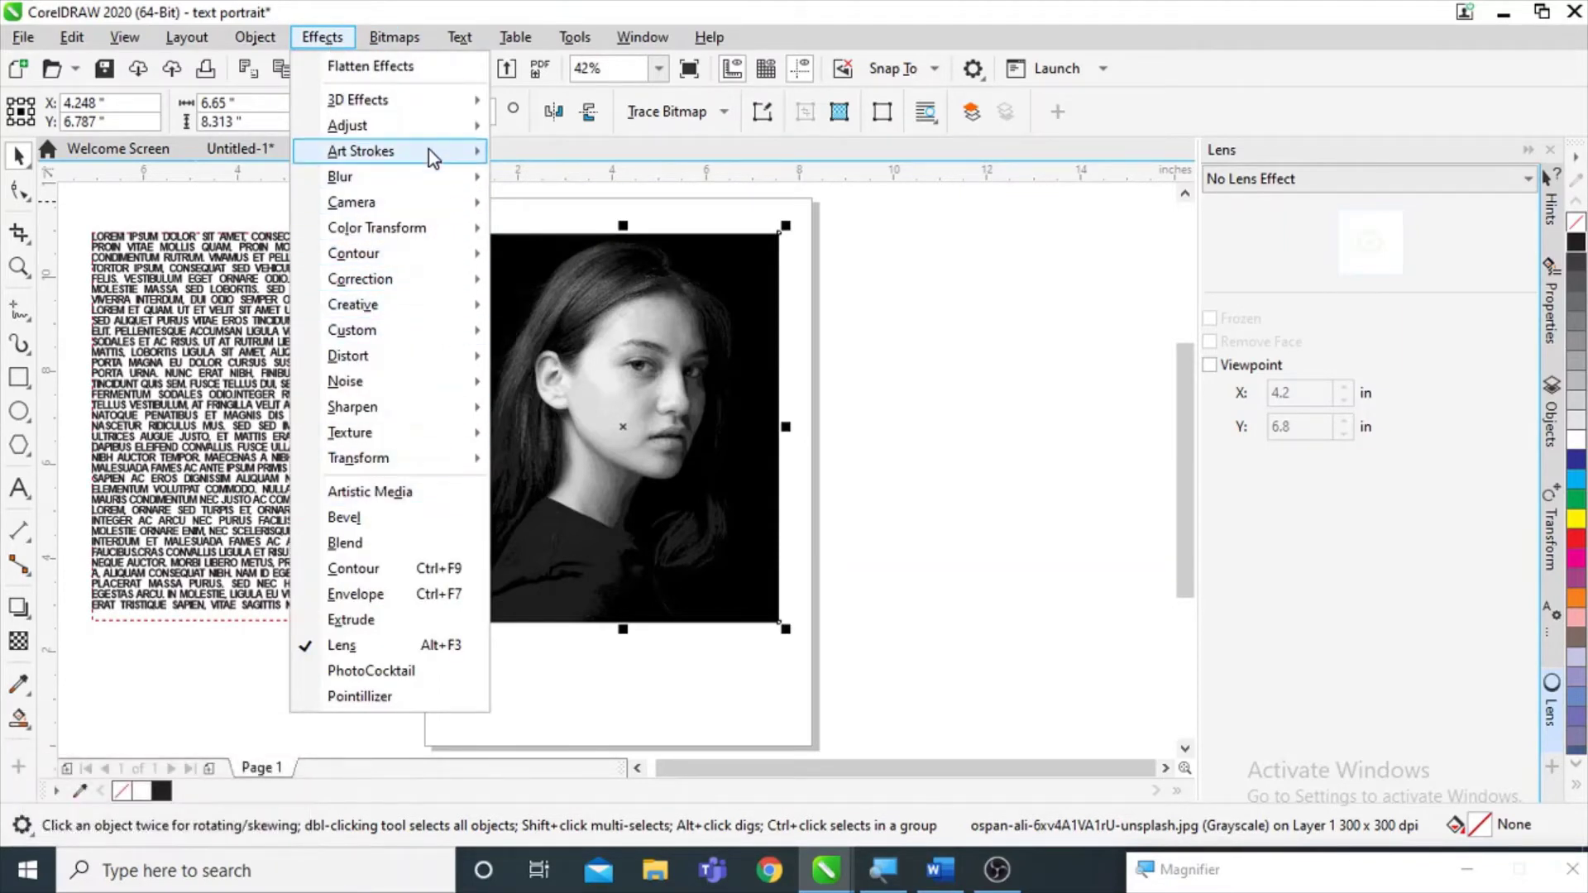
pyautogui.moveTo(449, 153)
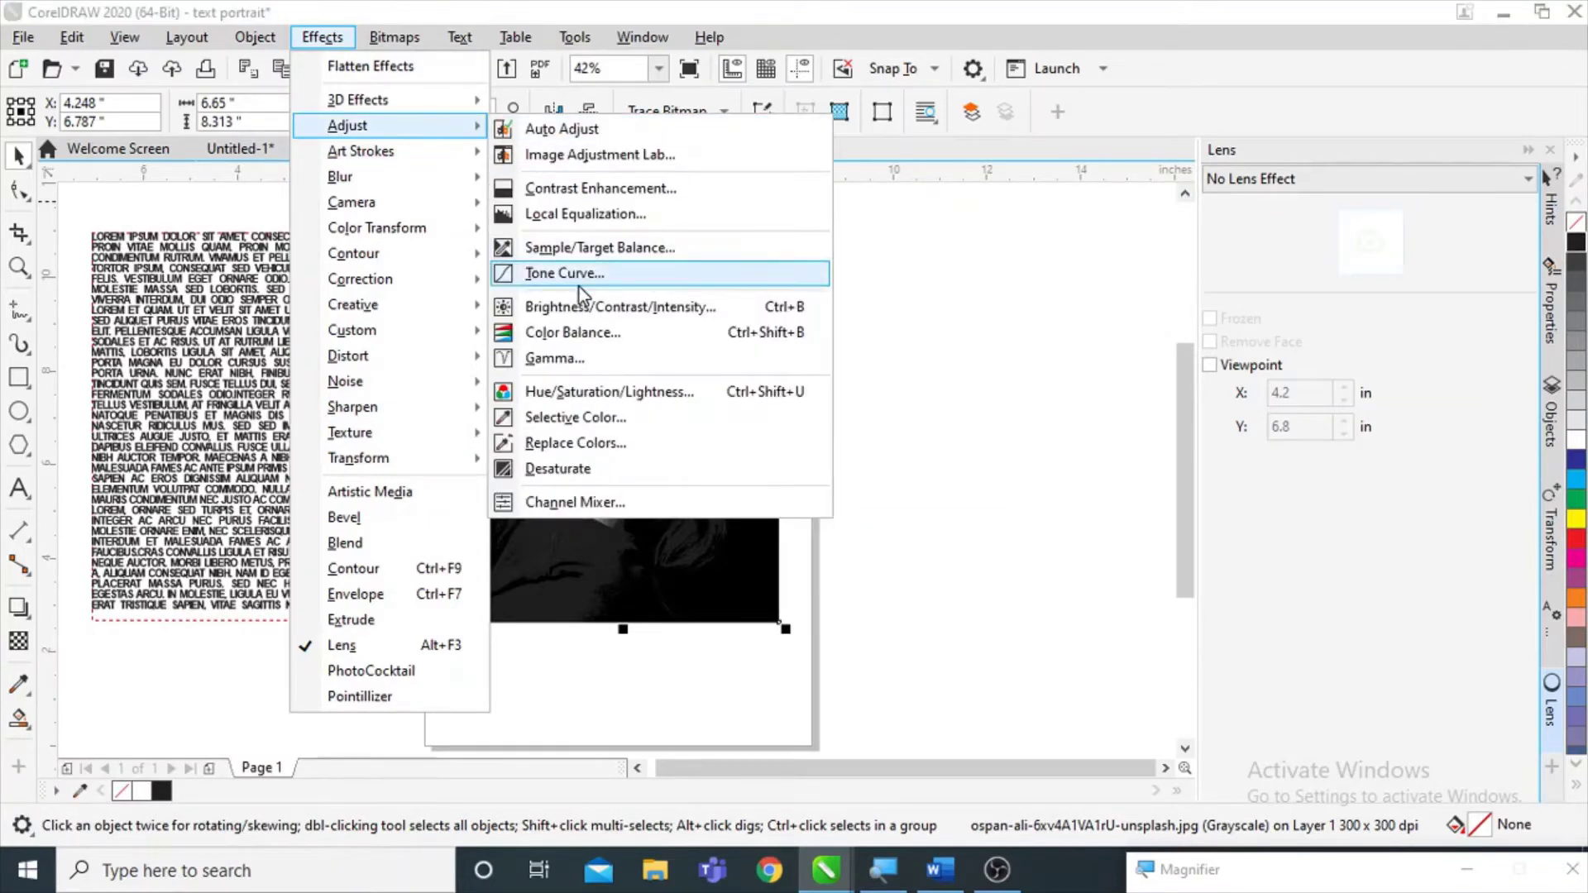
pyautogui.click(589, 303)
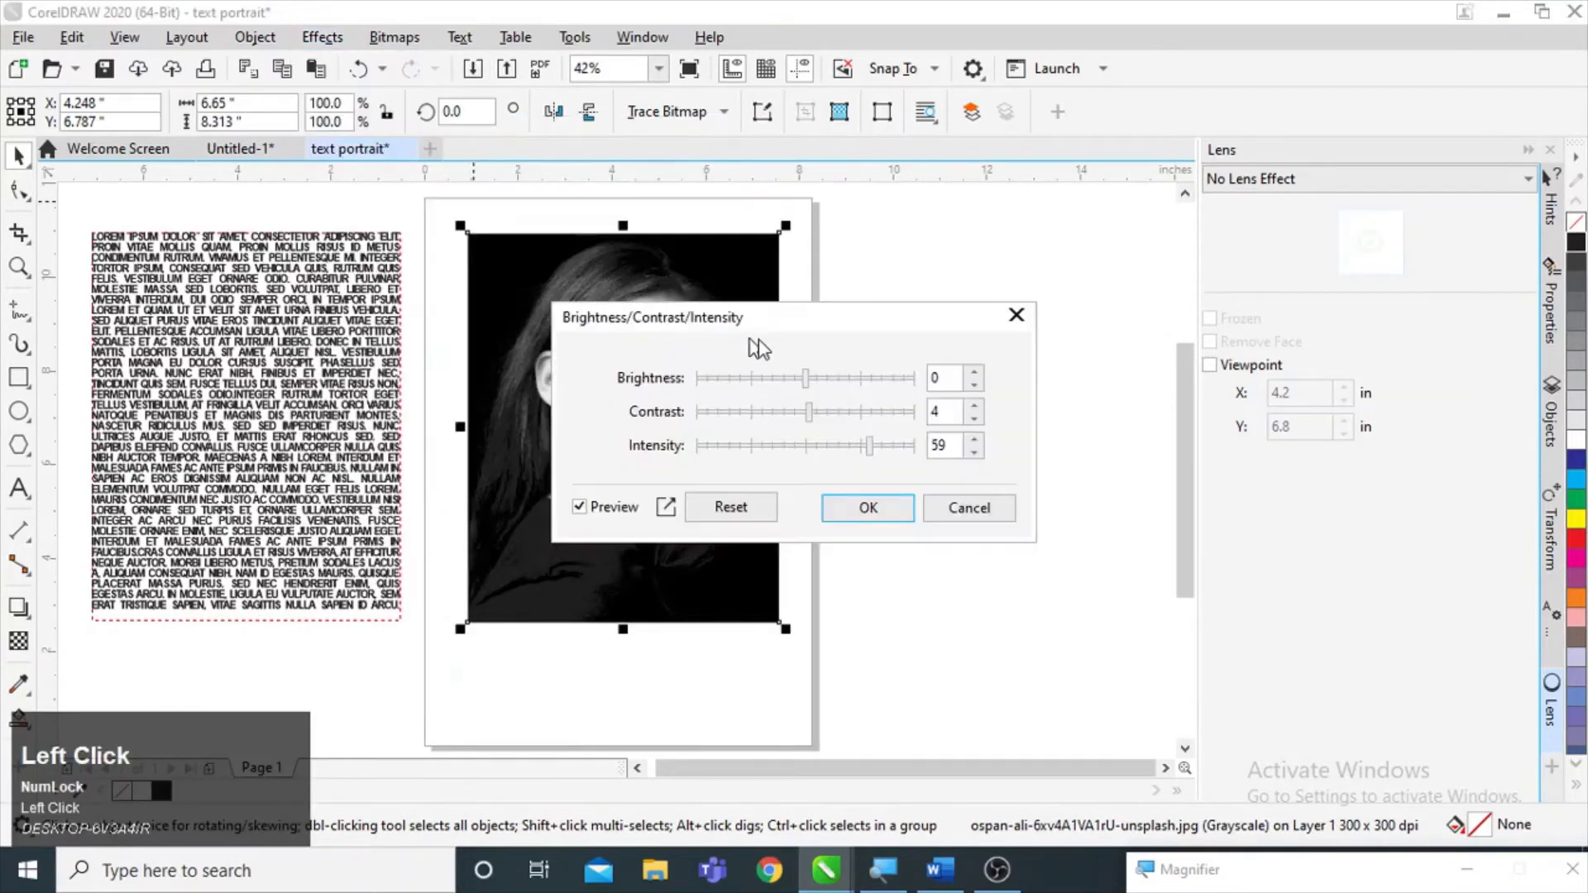
pyautogui.moveTo(719, 331); pyautogui.dragTo(1026, 345)
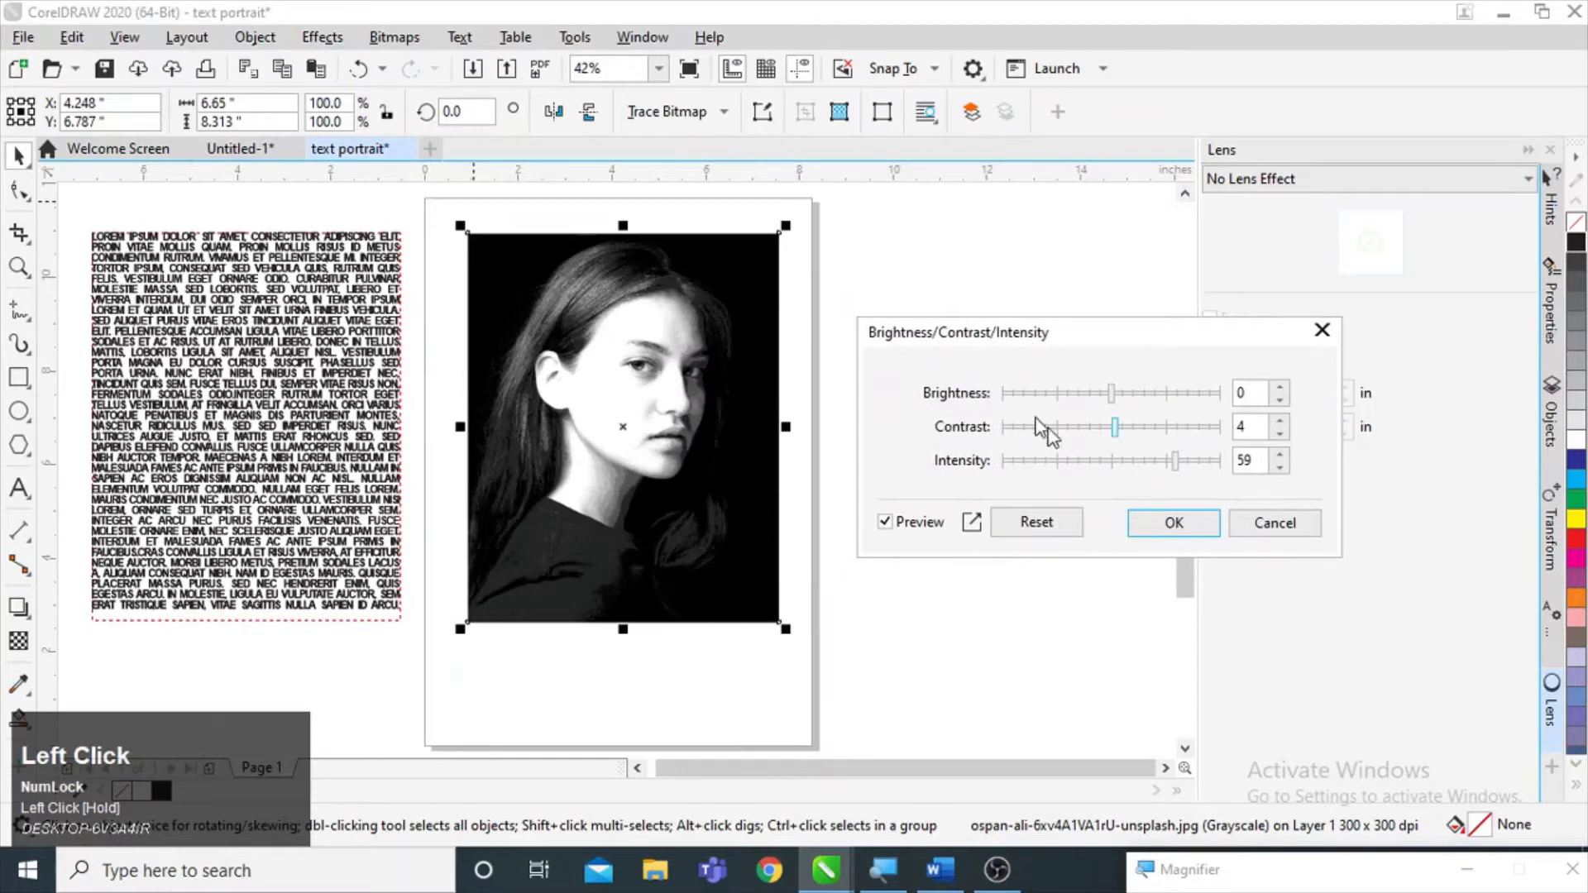
pyautogui.moveTo(1175, 463); pyautogui.dragTo(1163, 461)
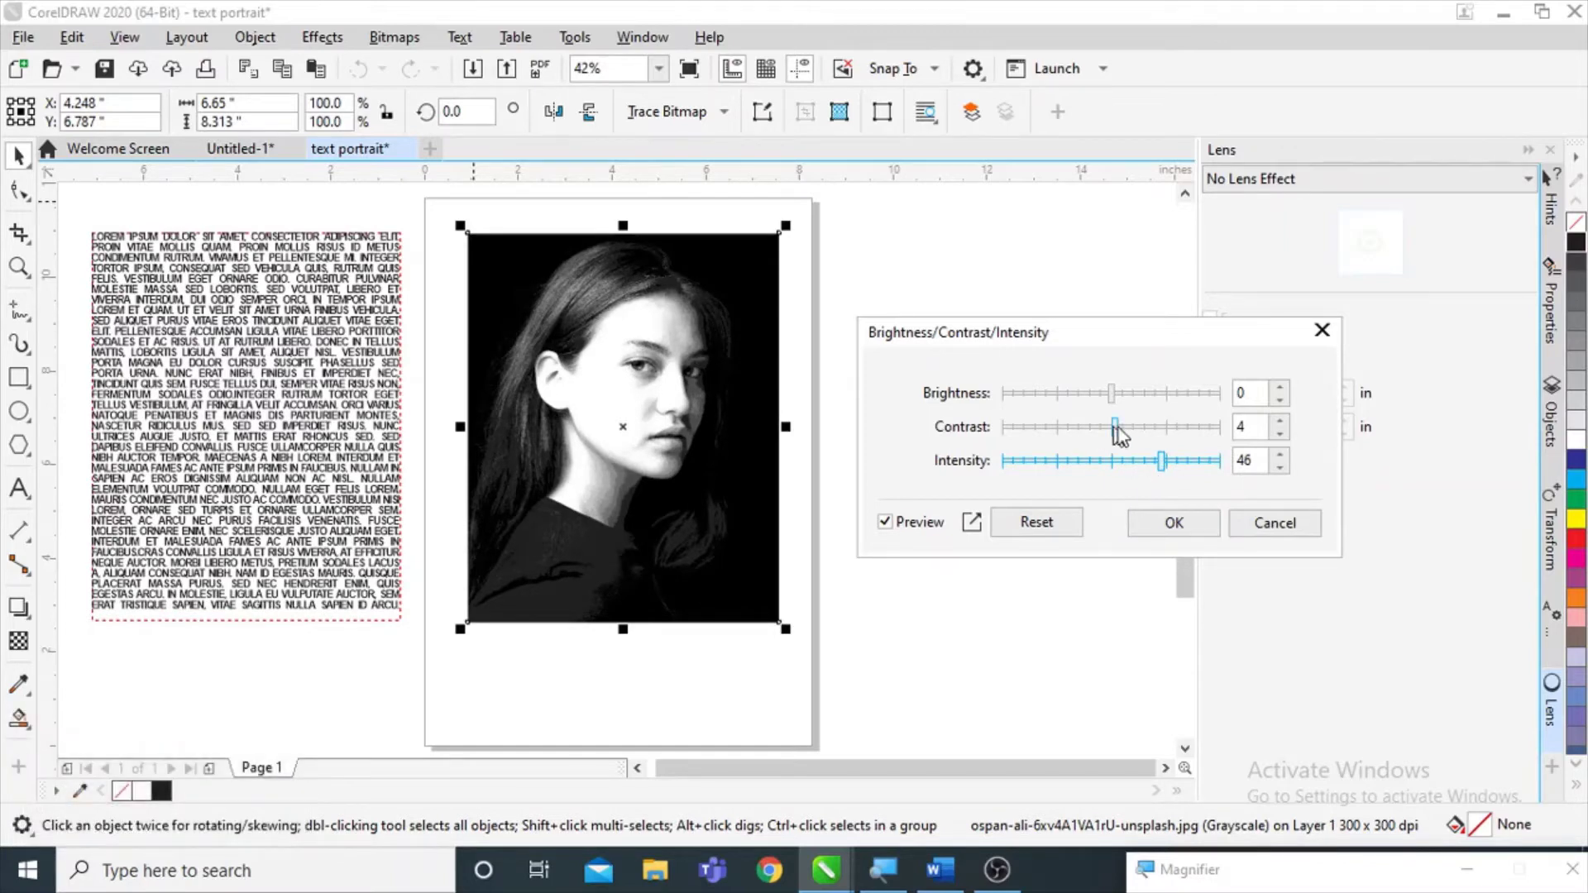
pyautogui.click(1180, 524)
pyautogui.moveTo(658, 418); pyautogui.dragTo(1031, 411)
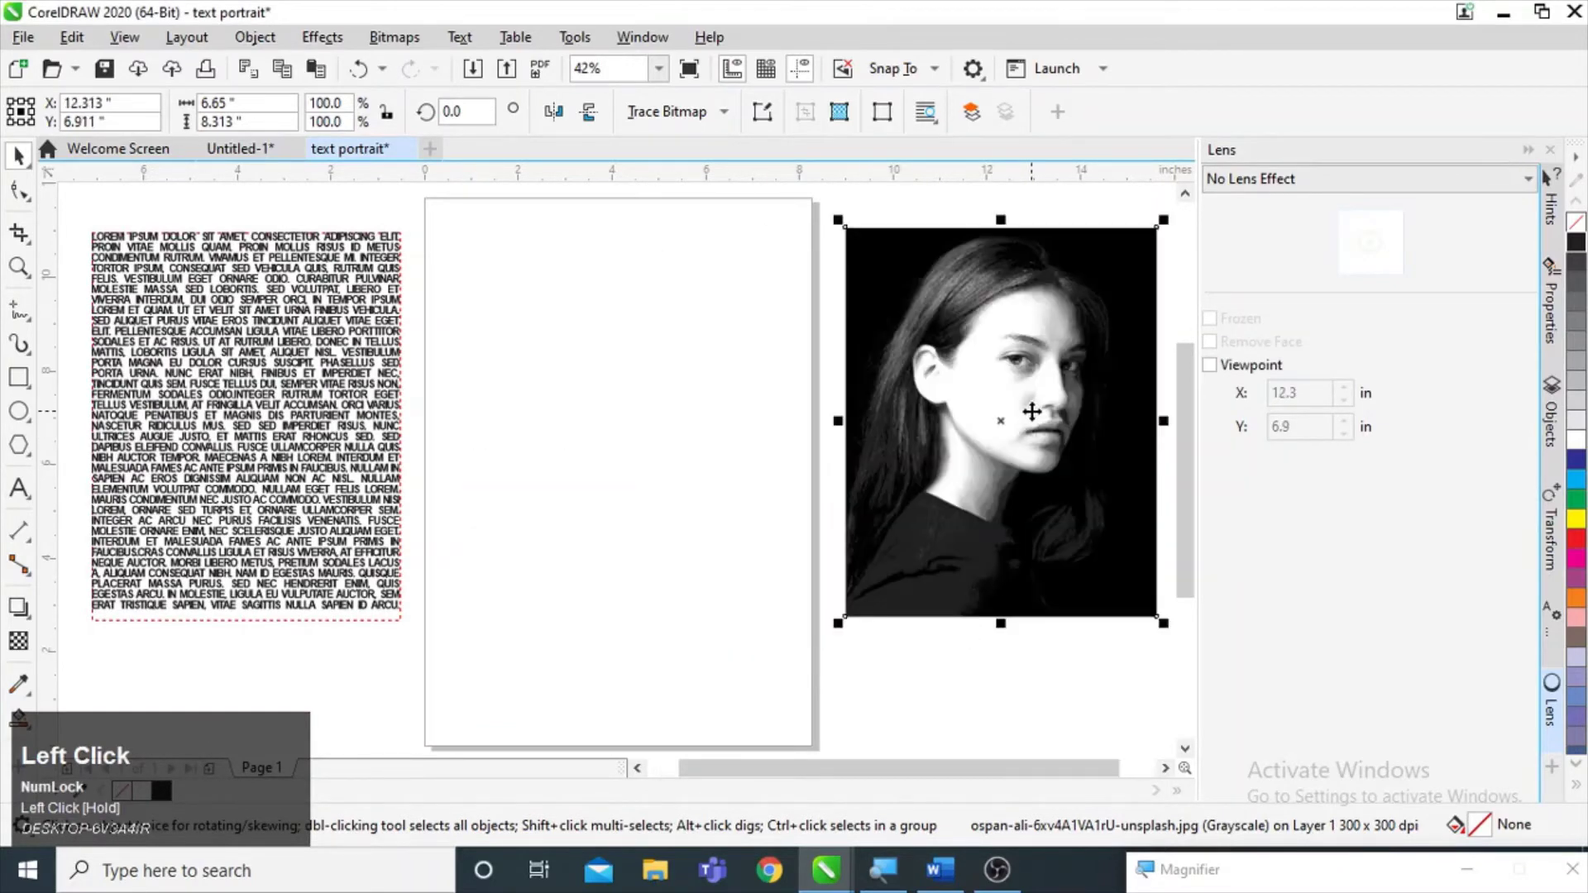
# - Draw a roughly 7.17 × 8.61 in rectangle over the page and fill it black
pyautogui.click(412, 329)
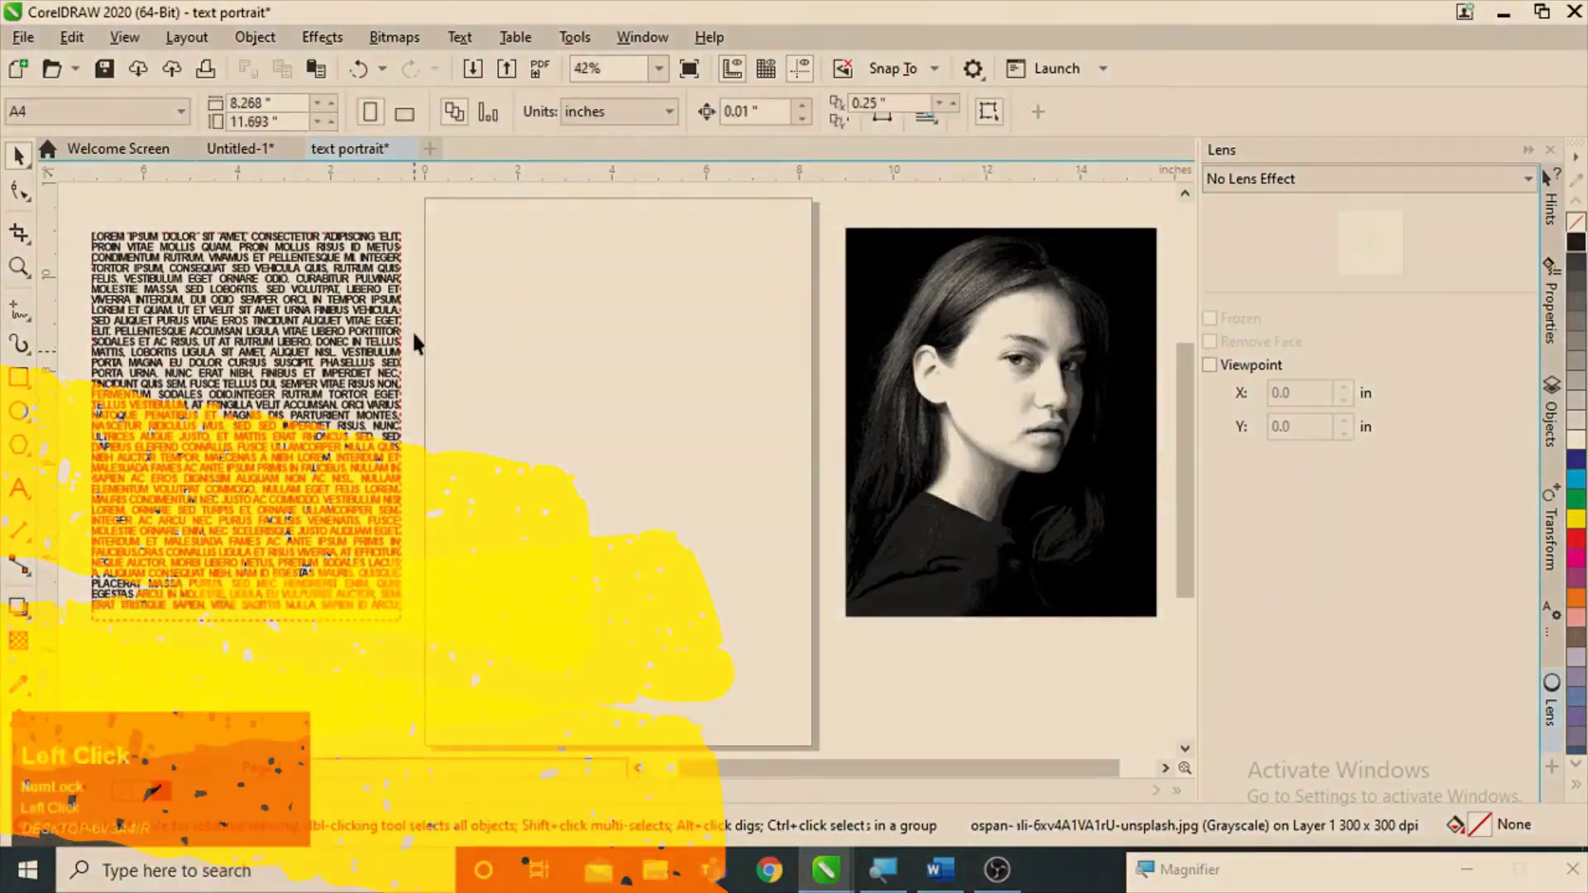
pyautogui.click(18, 377)
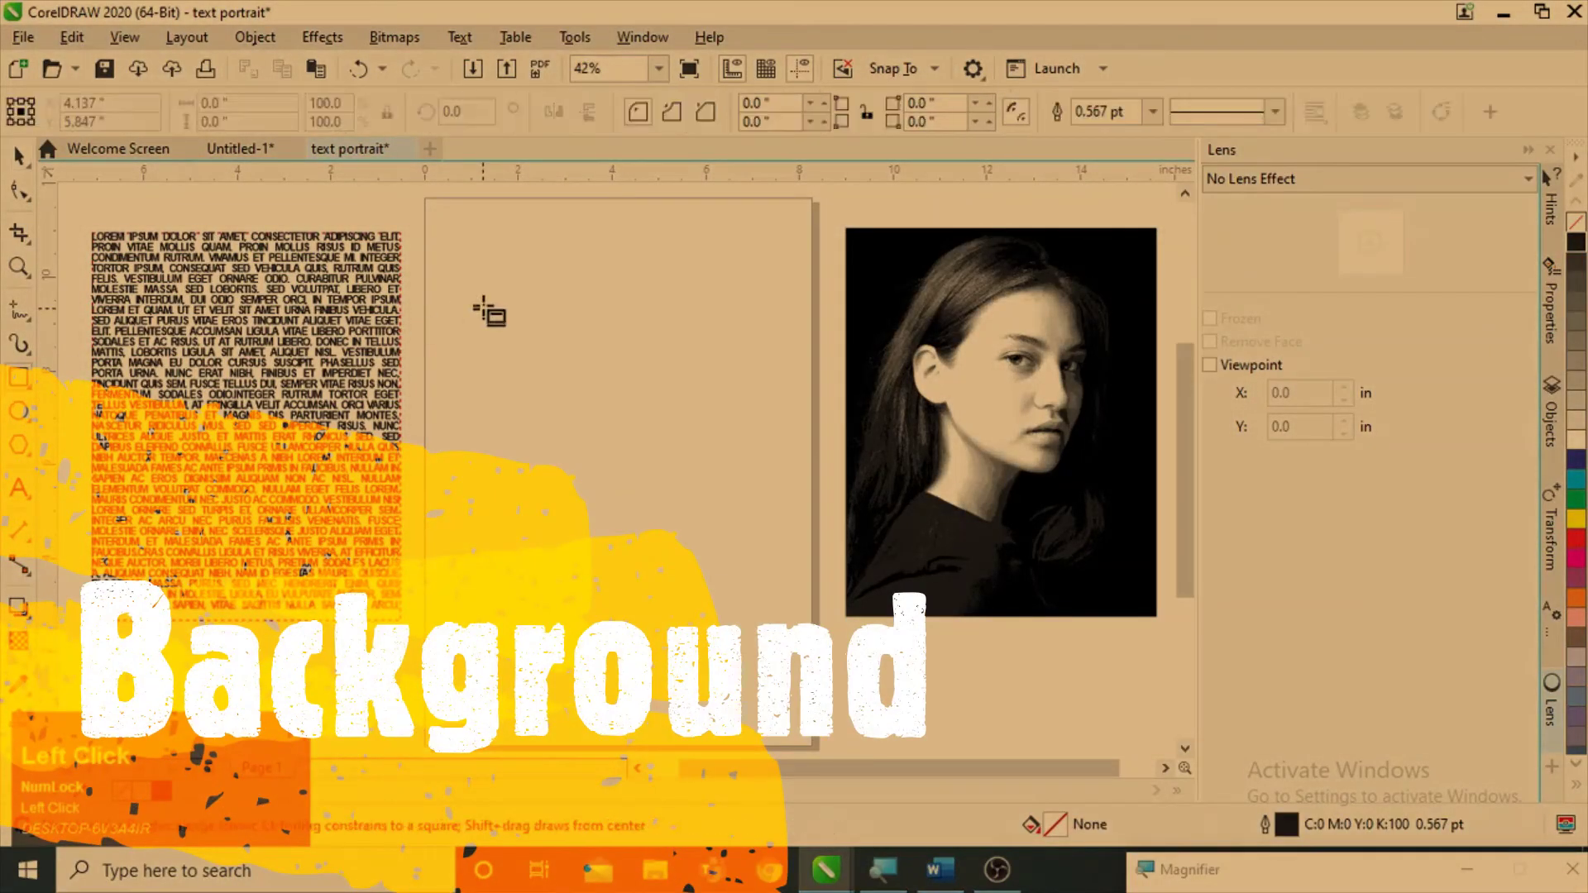
pyautogui.moveTo(447, 243); pyautogui.dragTo(784, 647)
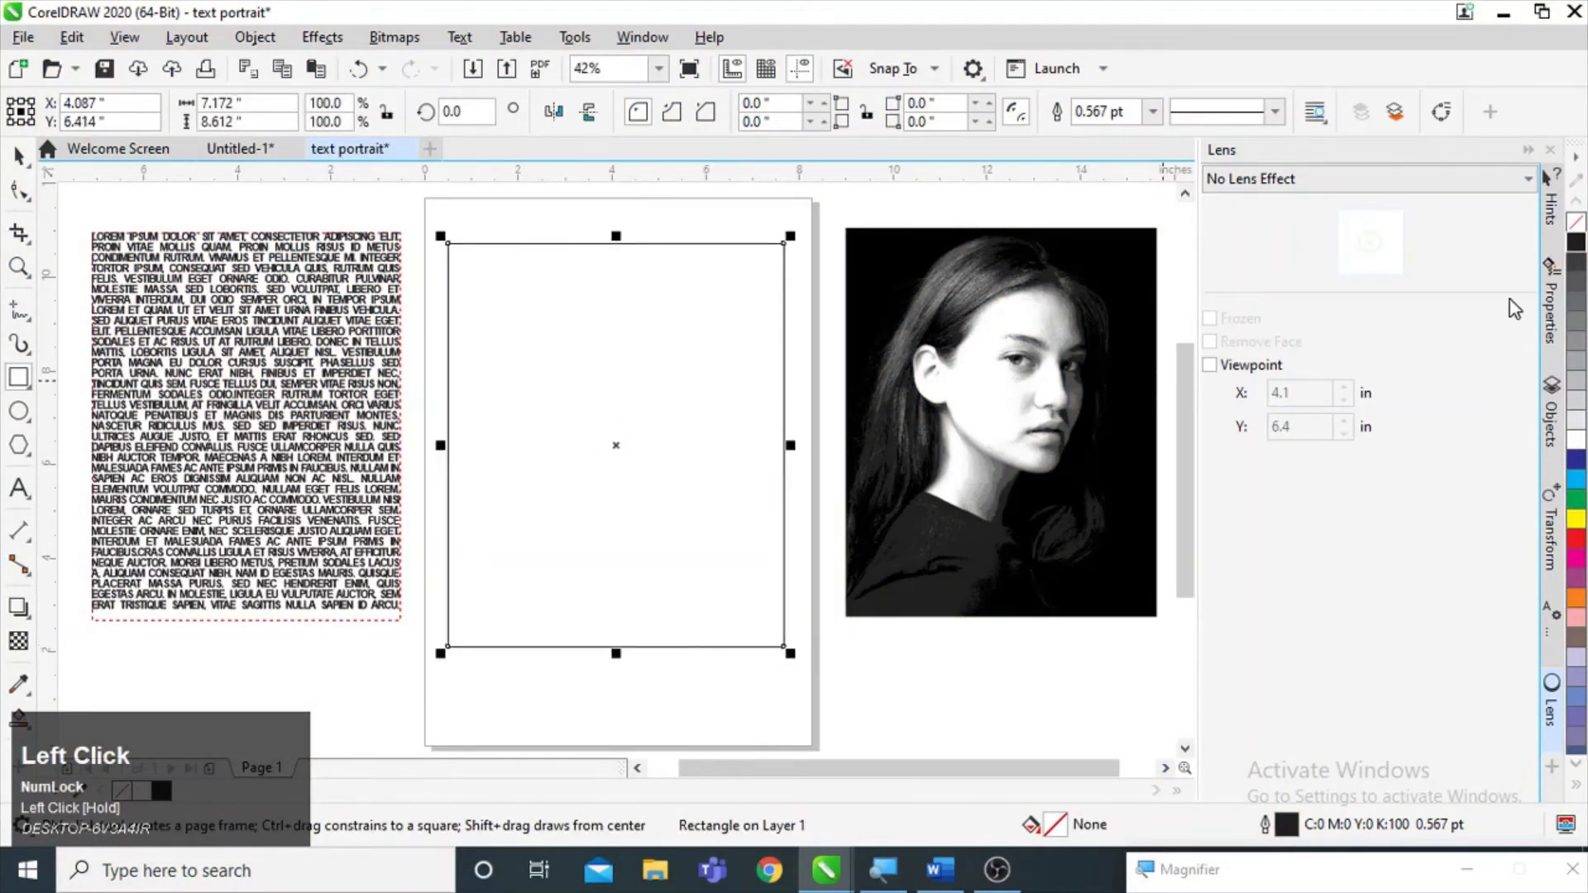
pyautogui.click(1577, 242)
pyautogui.click(583, 364)
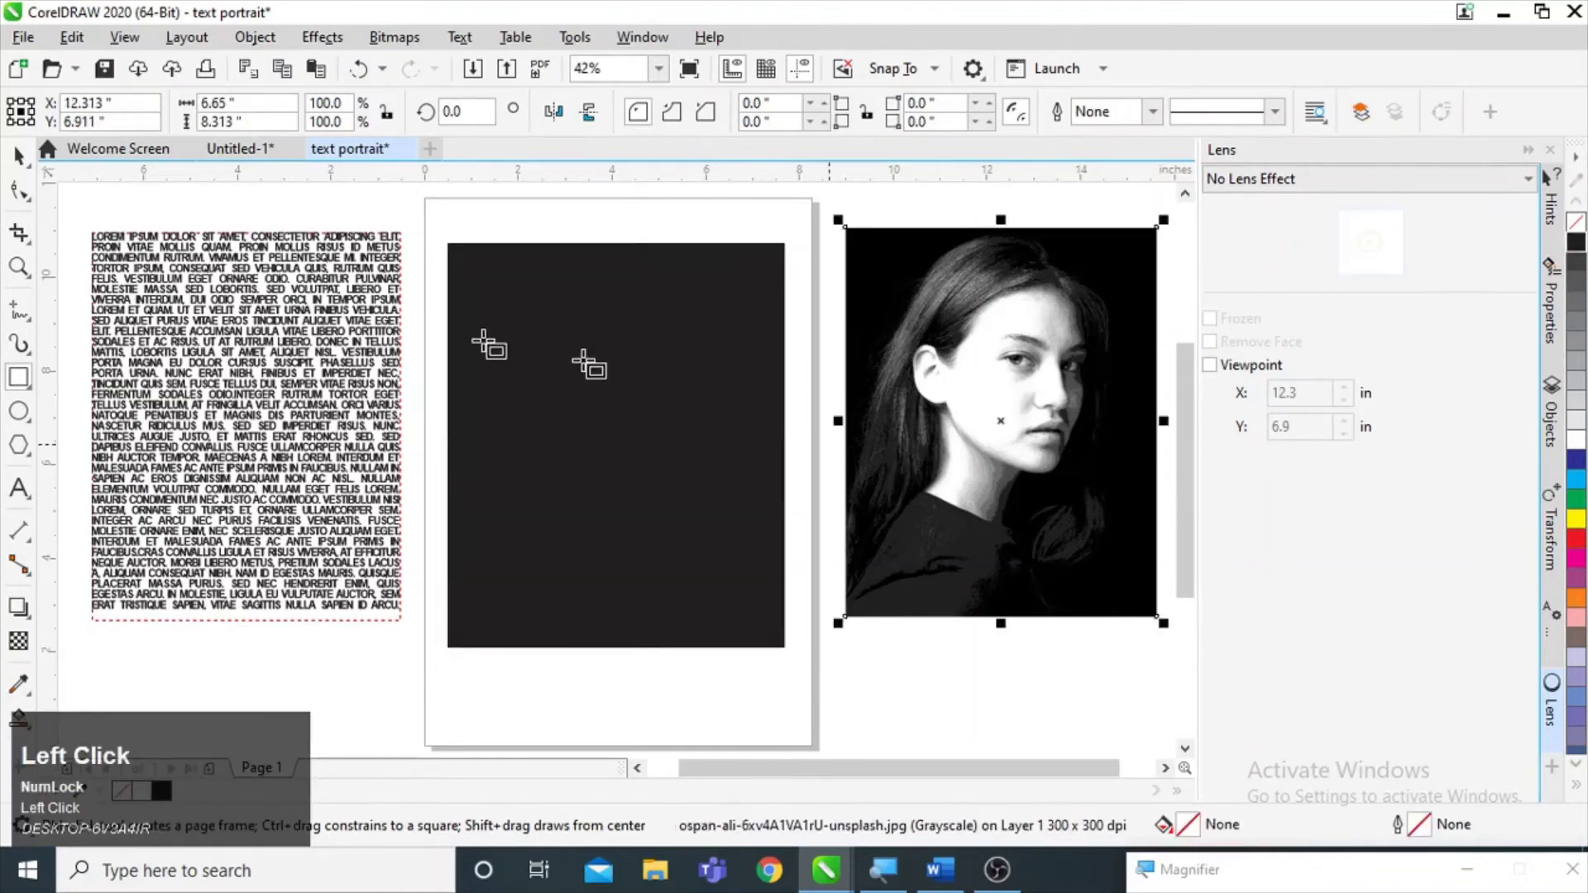
# - Colour the lorem ipsum paragraph white and centre it over the black rectangle
pyautogui.click(18, 155)
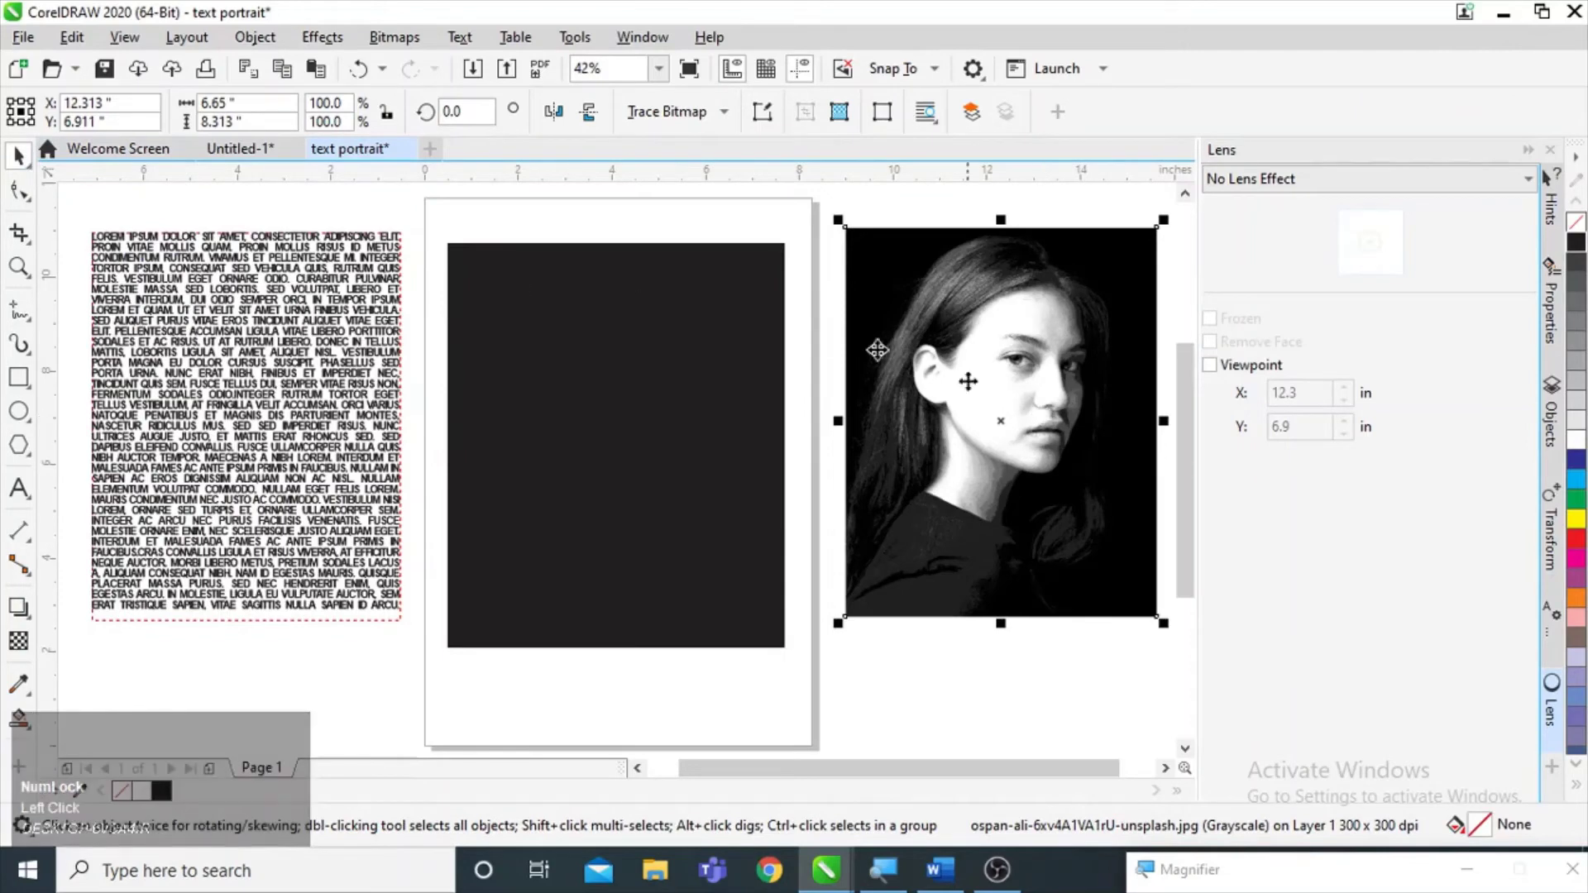
pyautogui.click(232, 358)
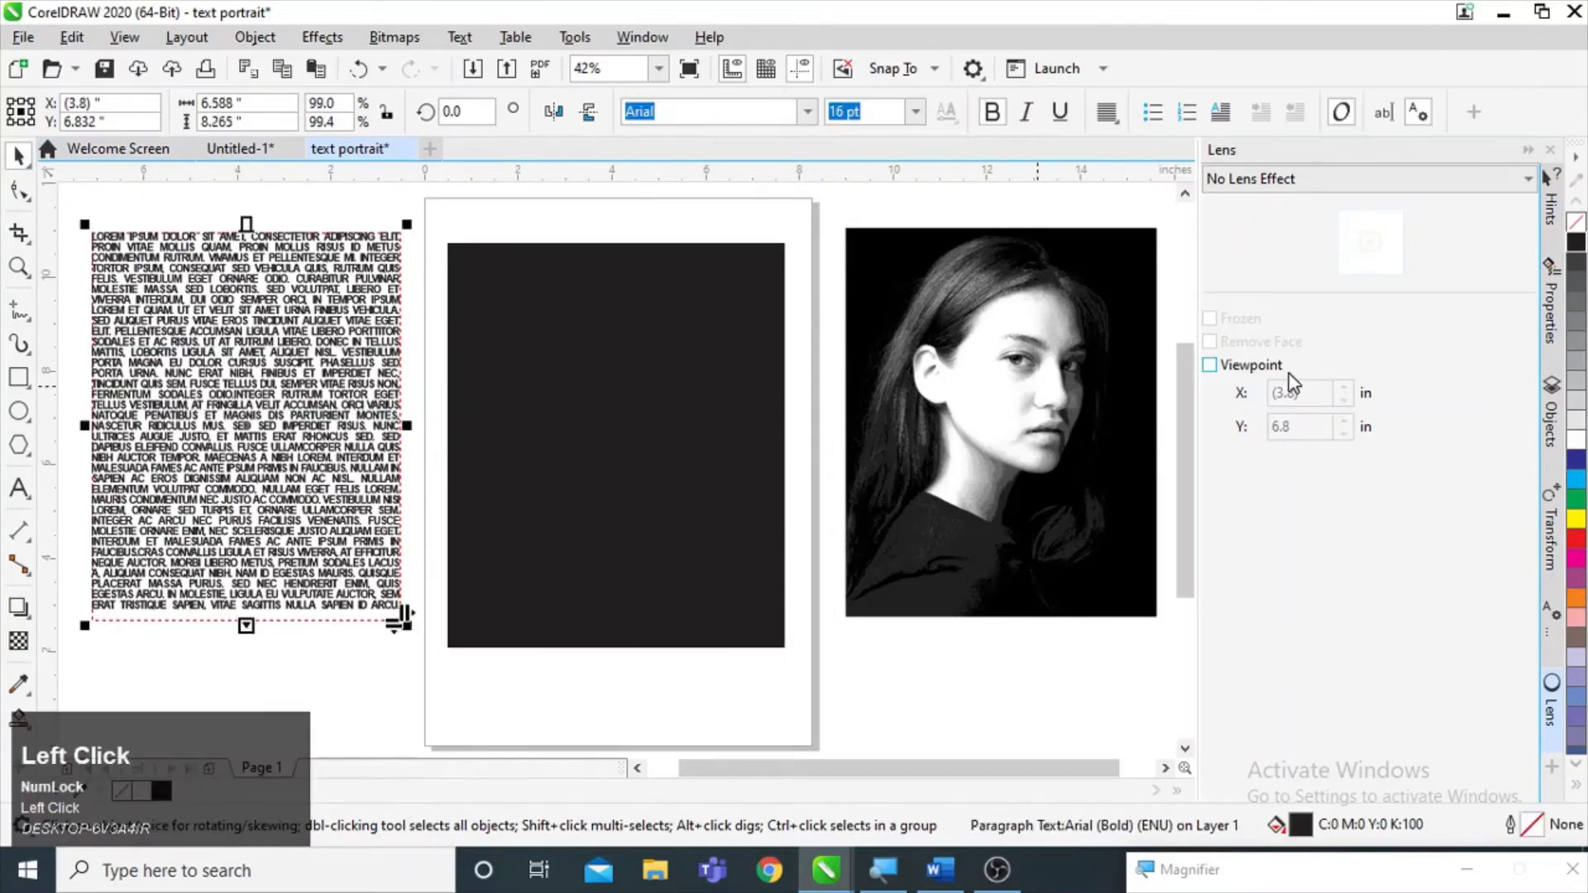
pyautogui.click(1577, 438)
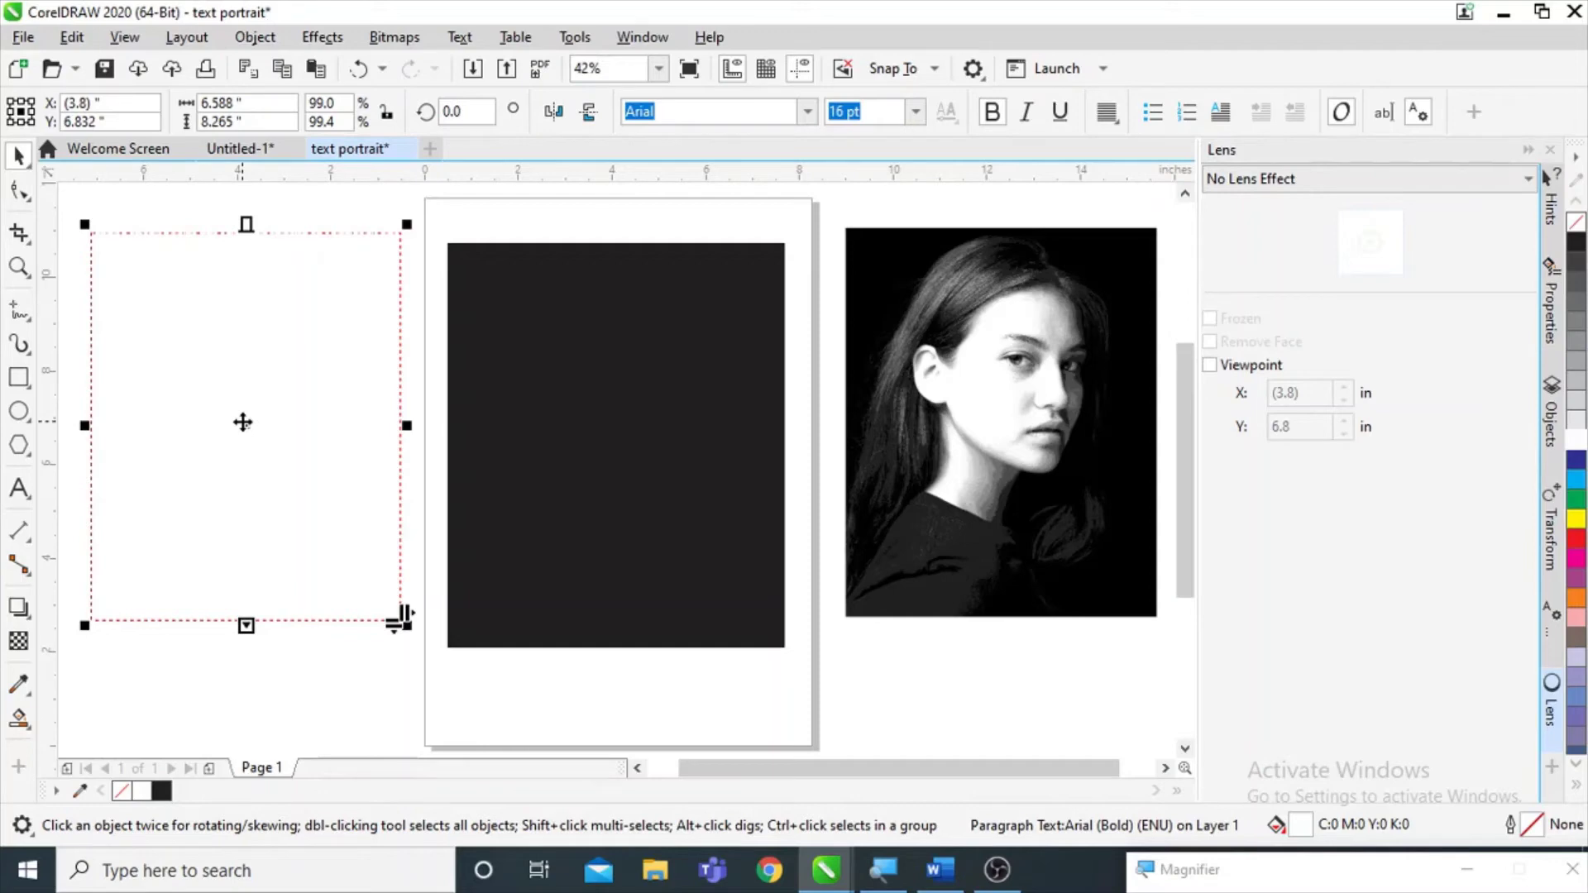
pyautogui.moveTo(242, 423); pyautogui.dragTo(607, 445)
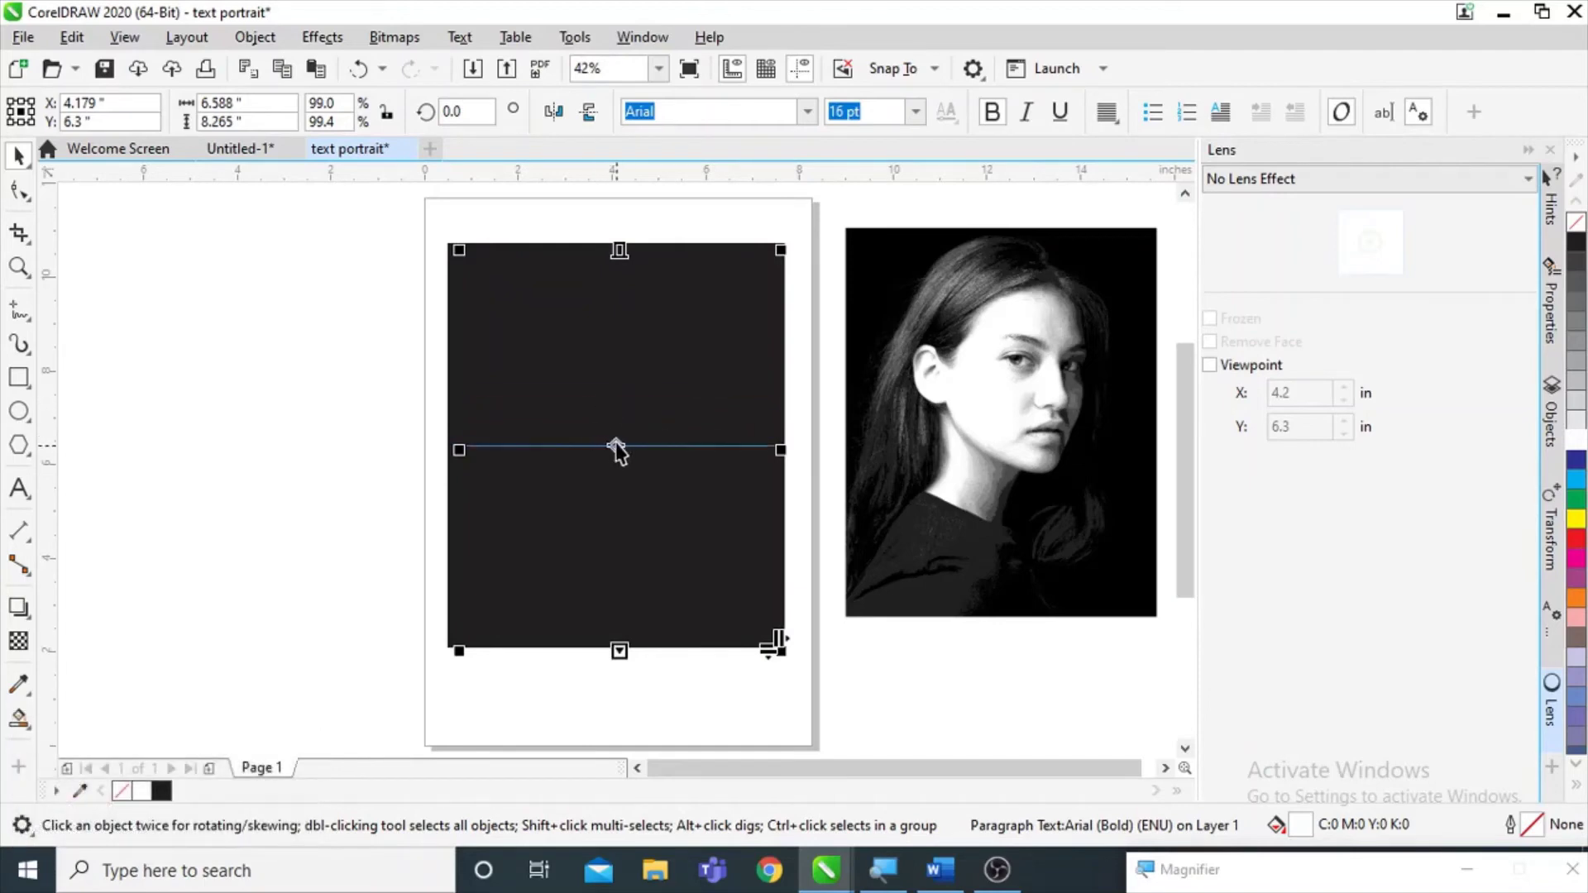
# - Try ordering the black rectangle relative to the text, dismissing the resulting error messages
pyautogui.rightClick(616, 451)
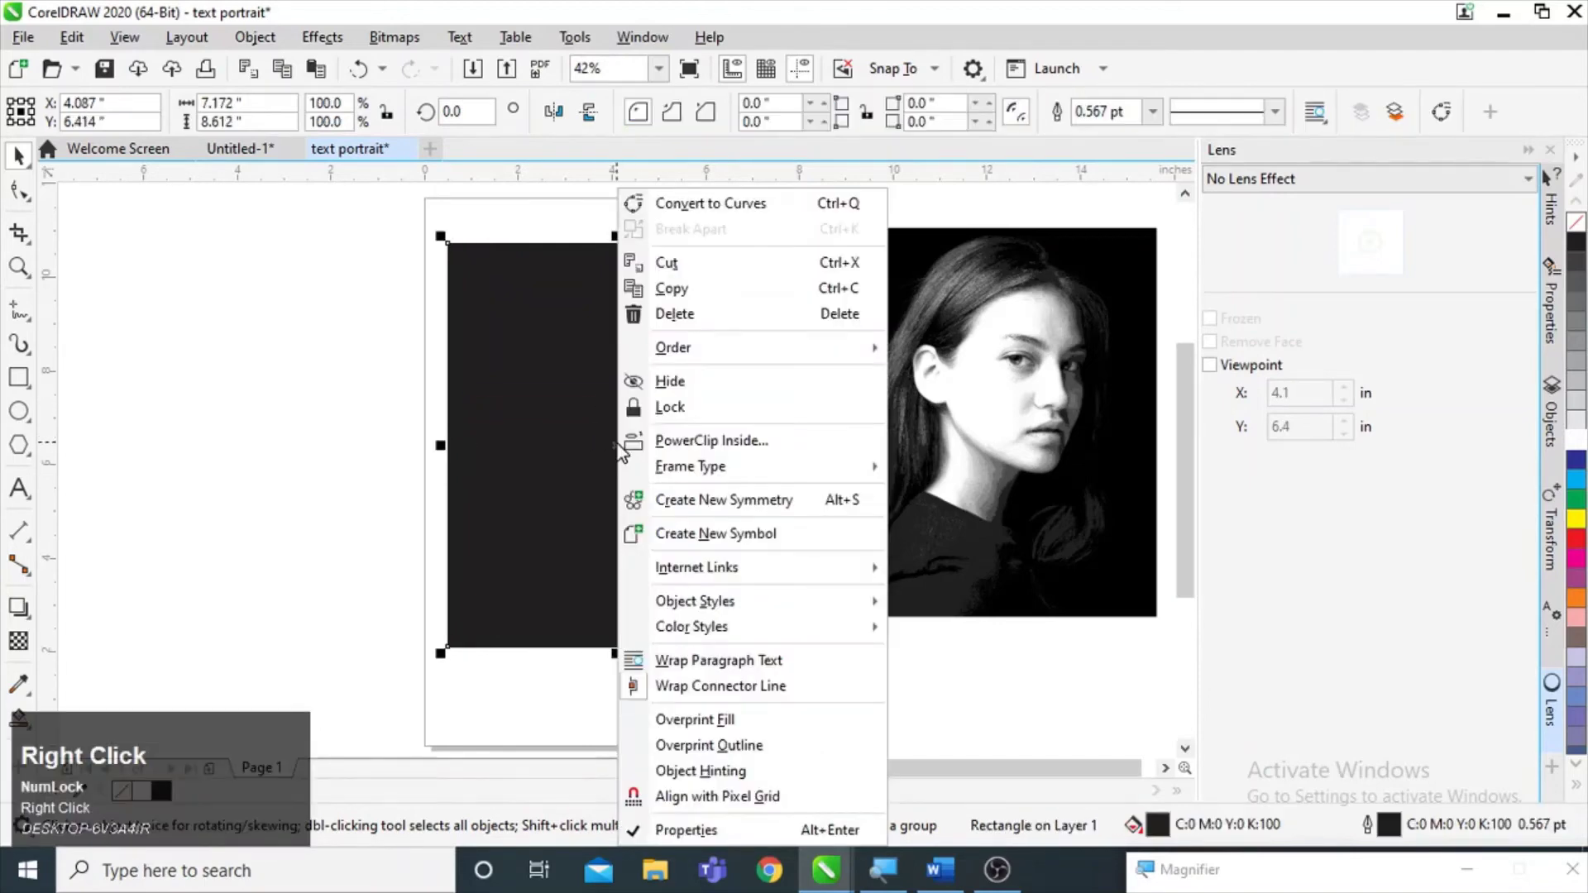
pyautogui.click(835, 351)
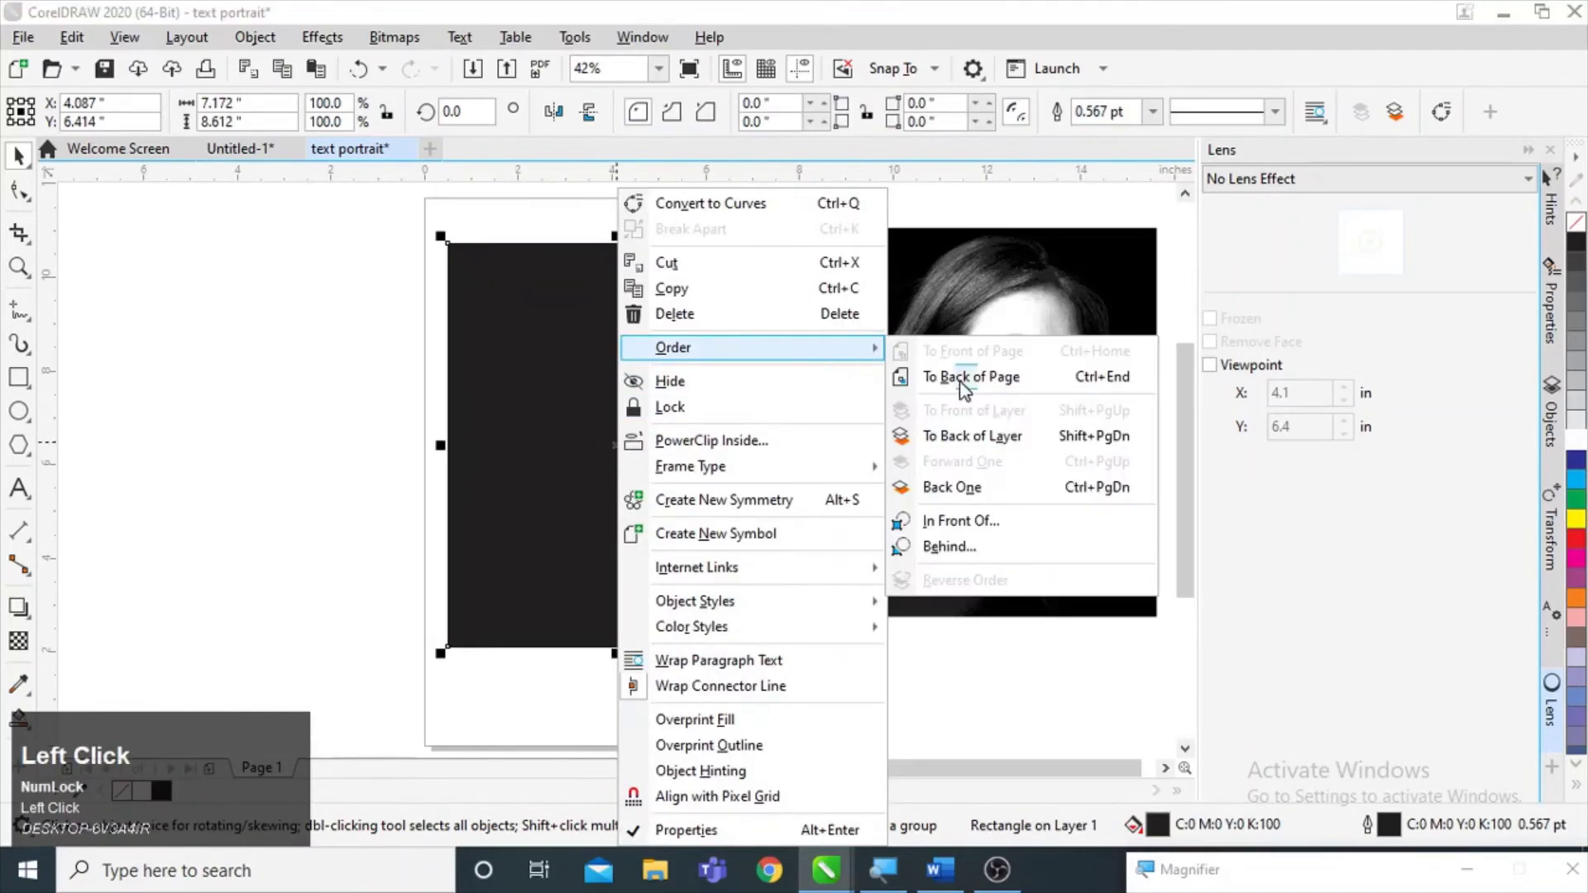
pyautogui.click(964, 523)
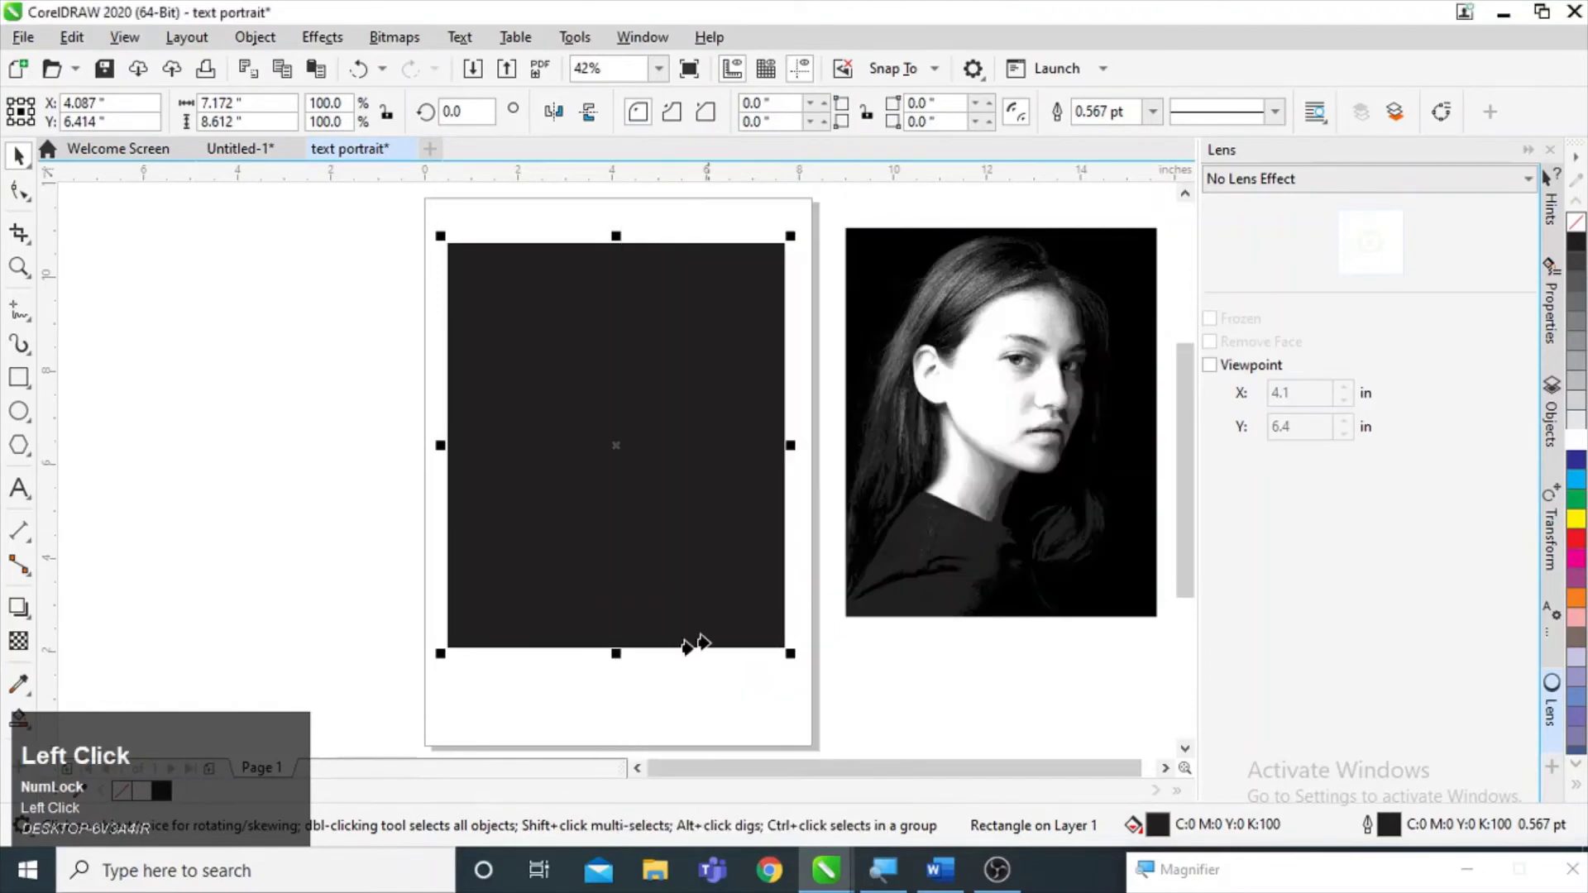
pyautogui.click(731, 626)
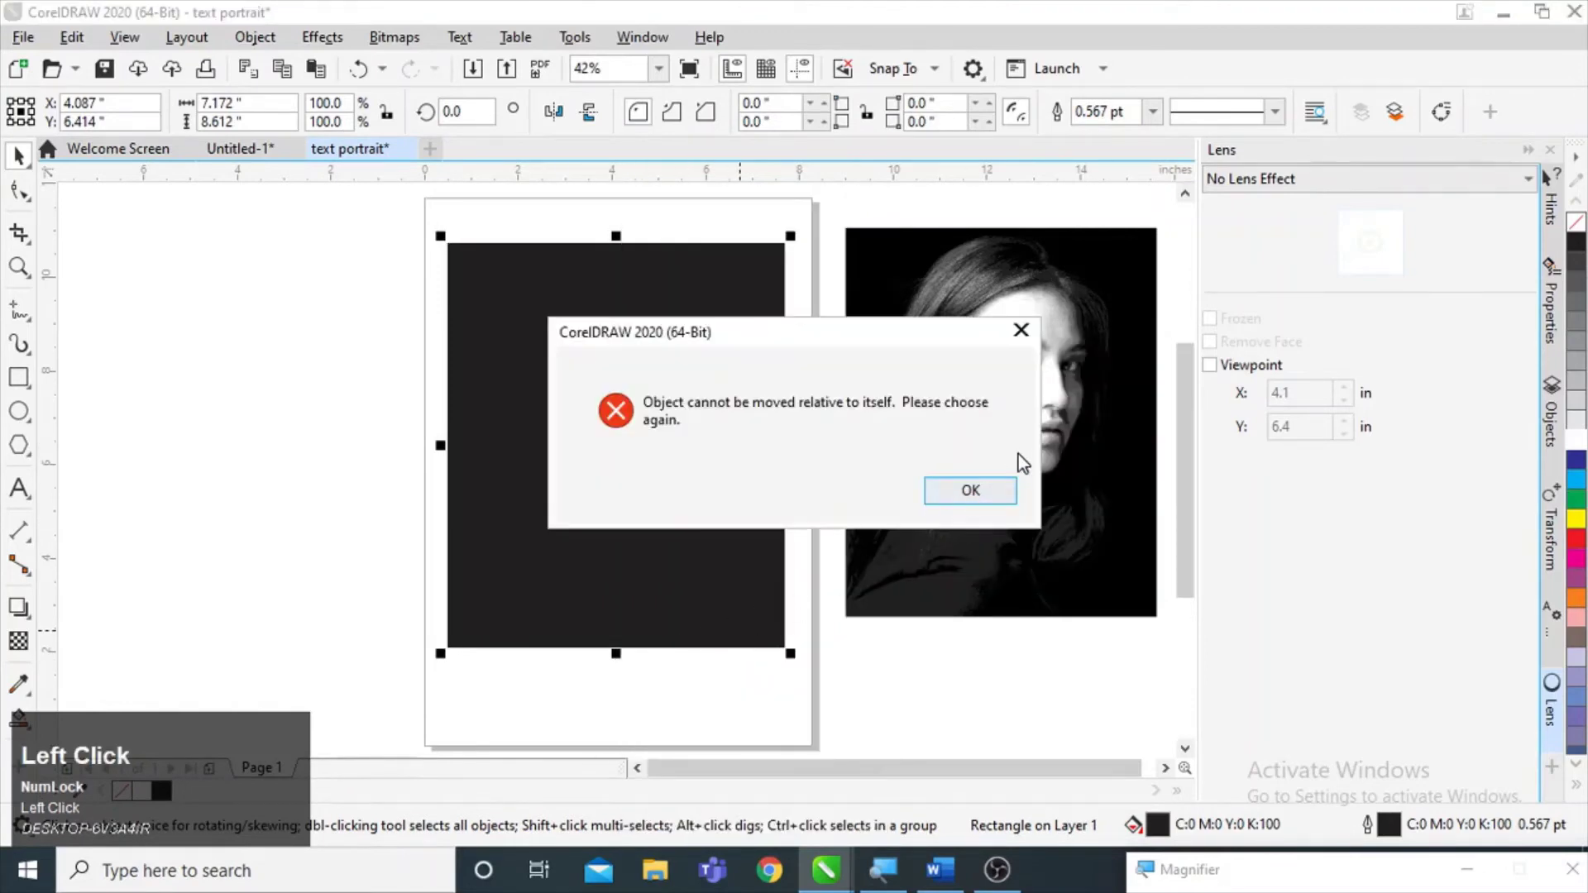
pyautogui.click(970, 490)
pyautogui.click(682, 641)
pyautogui.click(971, 491)
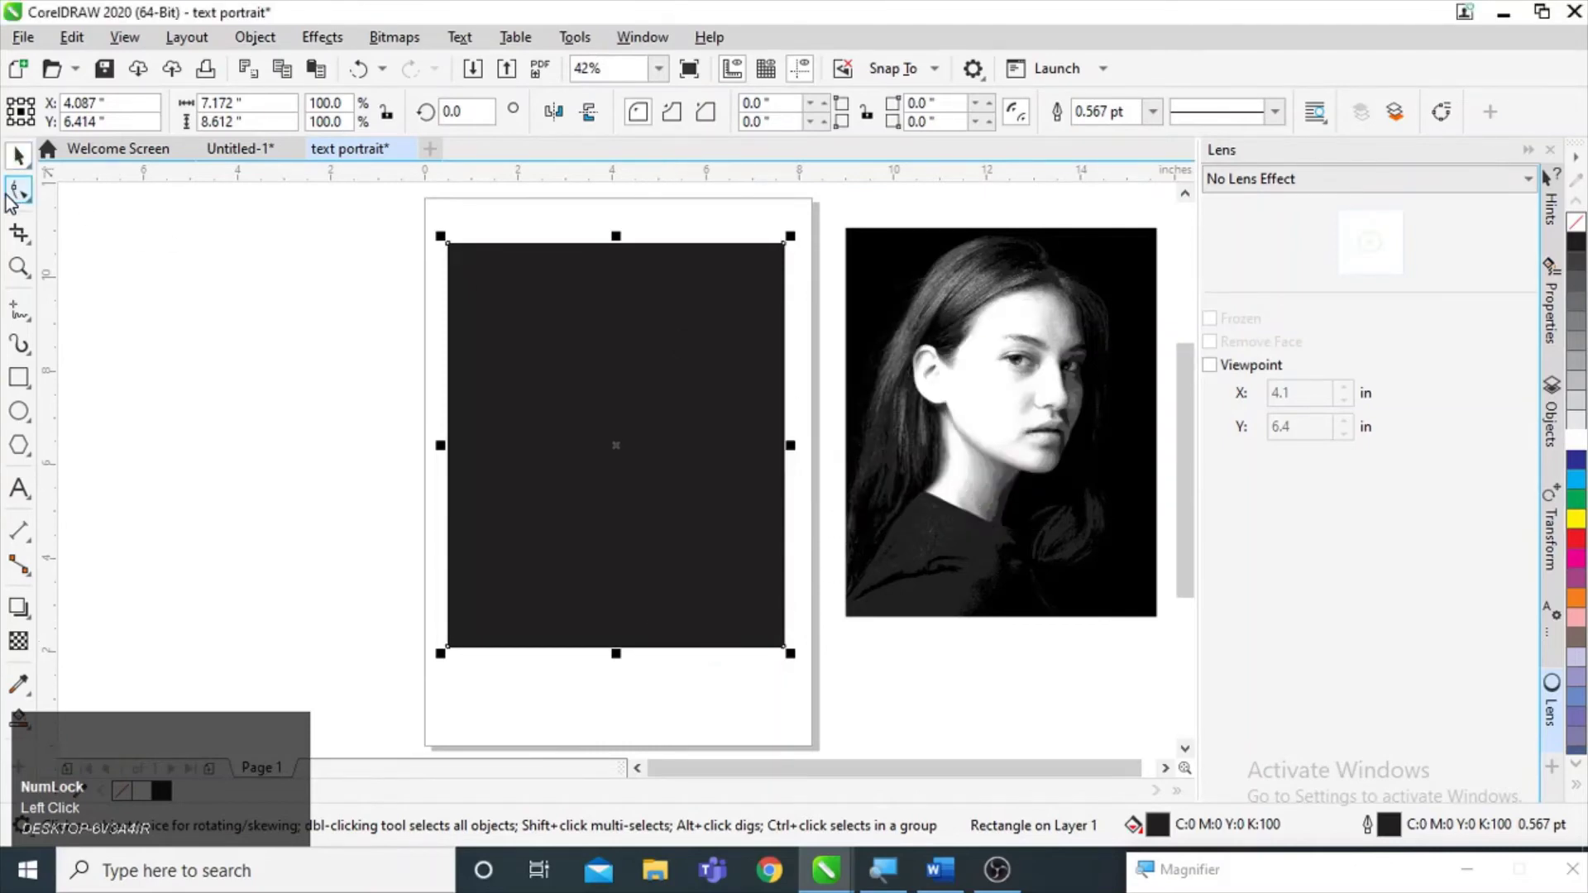
# - Reselect the black rectangle and send it To Back of Page behind the white text
pyautogui.click(18, 192)
pyautogui.click(18, 155)
pyautogui.moveTo(654, 425)
pyautogui.mouseDown()
pyautogui.moveTo(538, 439)
pyautogui.moveTo(532, 425)
pyautogui.moveTo(645, 442)
pyautogui.moveTo(657, 429)
pyautogui.mouseUp()
pyautogui.rightClick(657, 430)
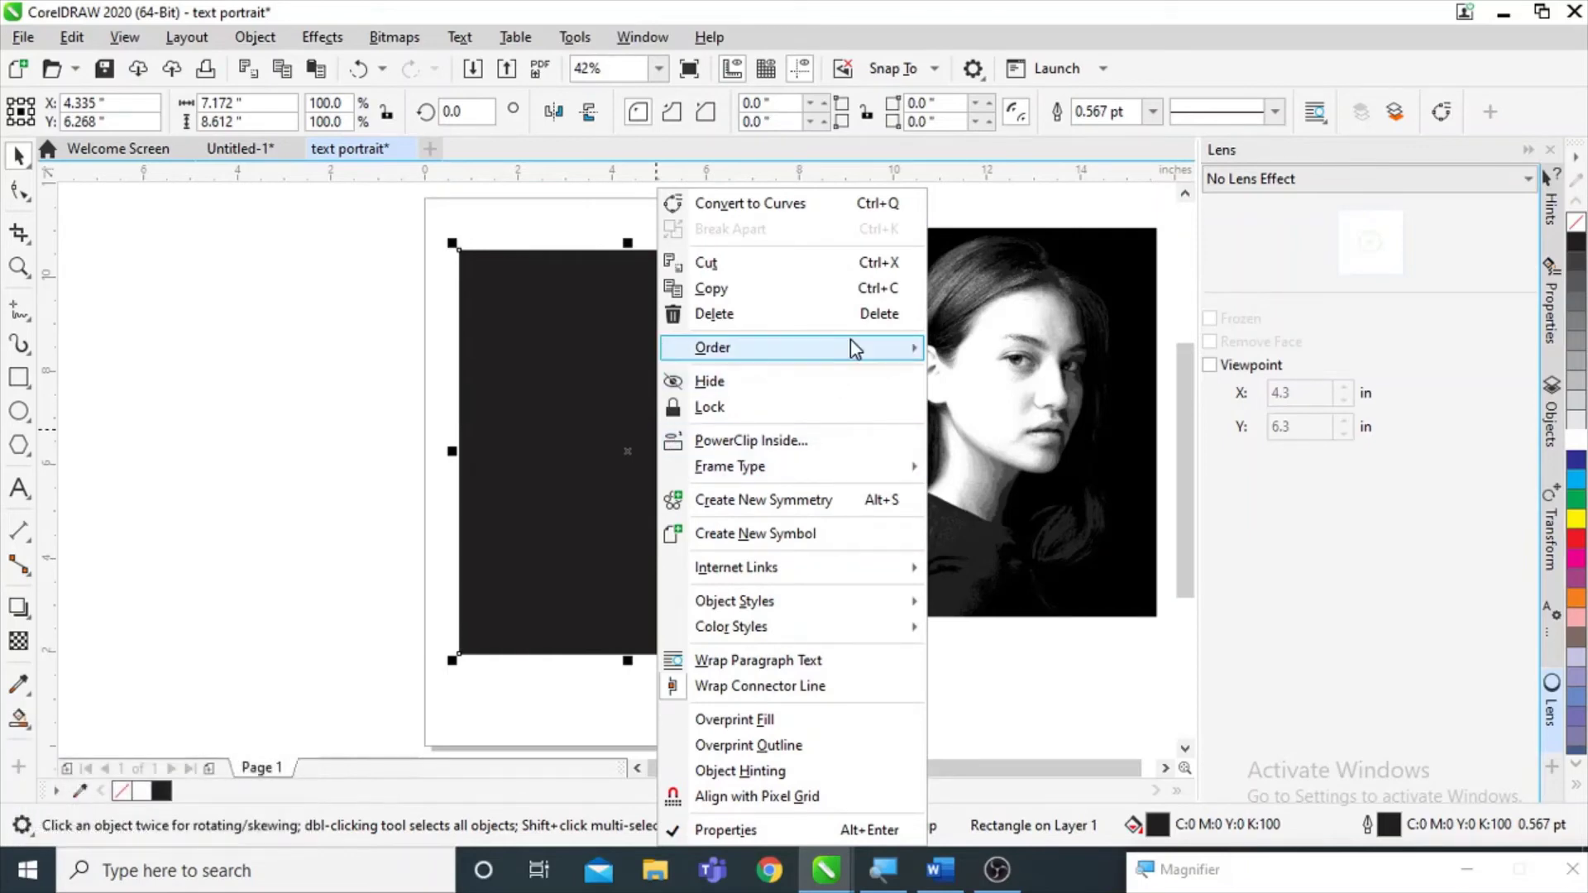
pyautogui.moveTo(855, 348)
pyautogui.click(1011, 377)
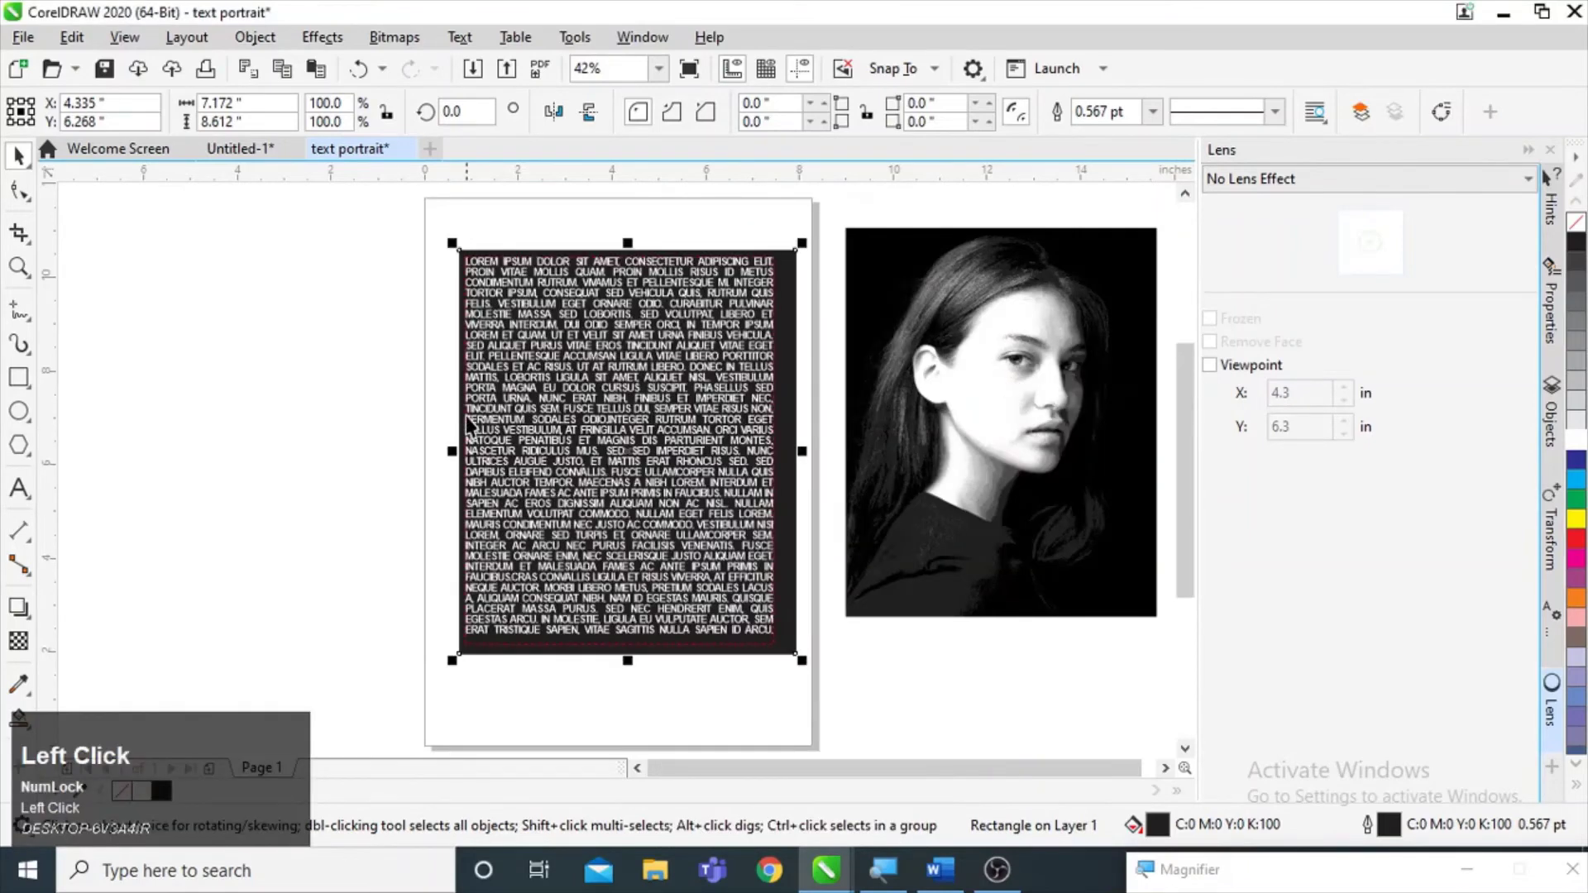